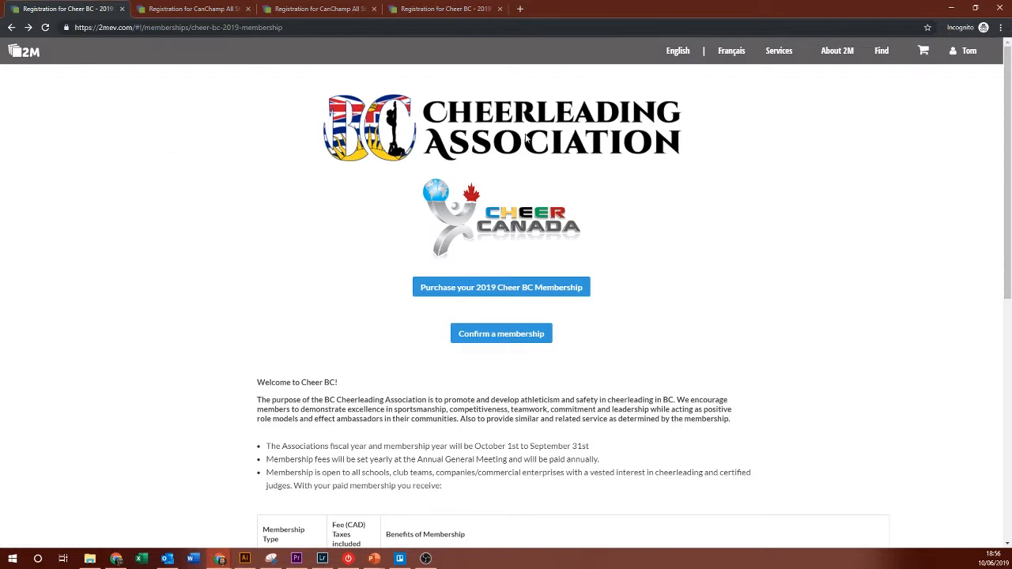
Step: Start the 2019 Cheer BC membership purchase and remove the incomplete pending entry
{"action": "scroll", "coordinate": [768, 182], "scroll_direction": "down", "scroll_amount": 3}
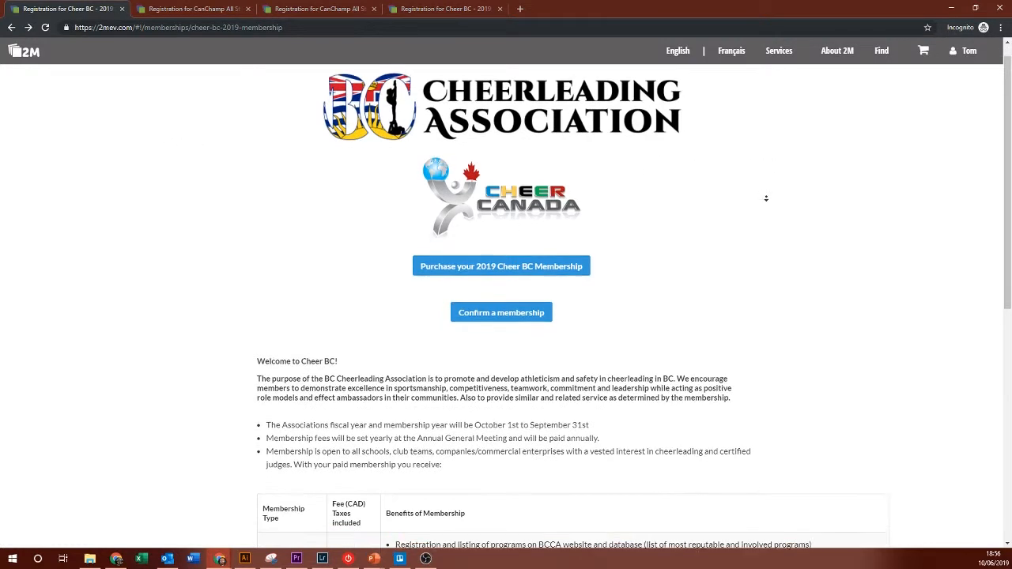
{"action": "scroll", "coordinate": [764, 251], "scroll_direction": "down", "scroll_amount": 3}
{"action": "scroll", "coordinate": [770, 325], "scroll_direction": "up", "scroll_amount": 6}
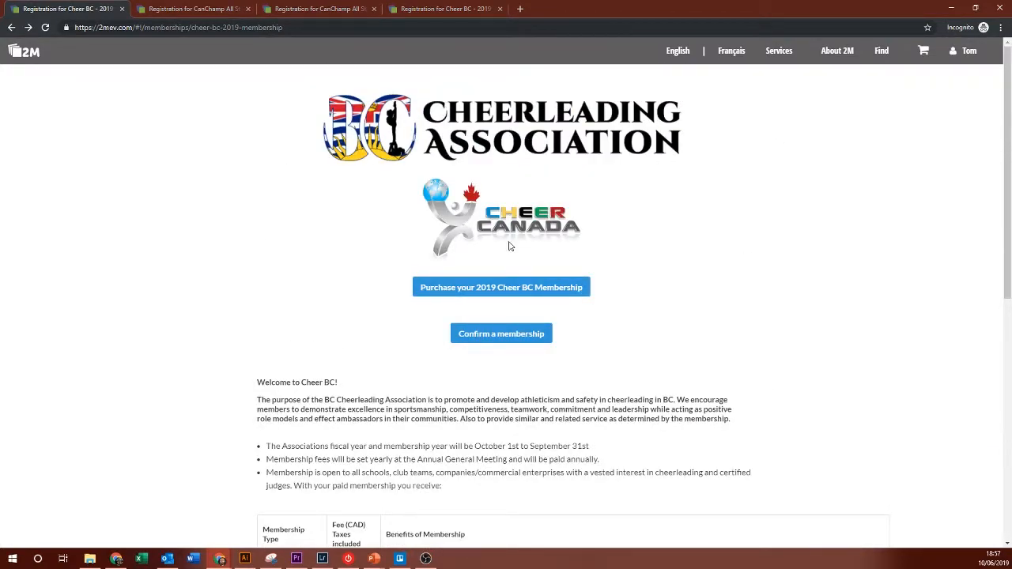
{"action": "left_click", "coordinate": [500, 292]}
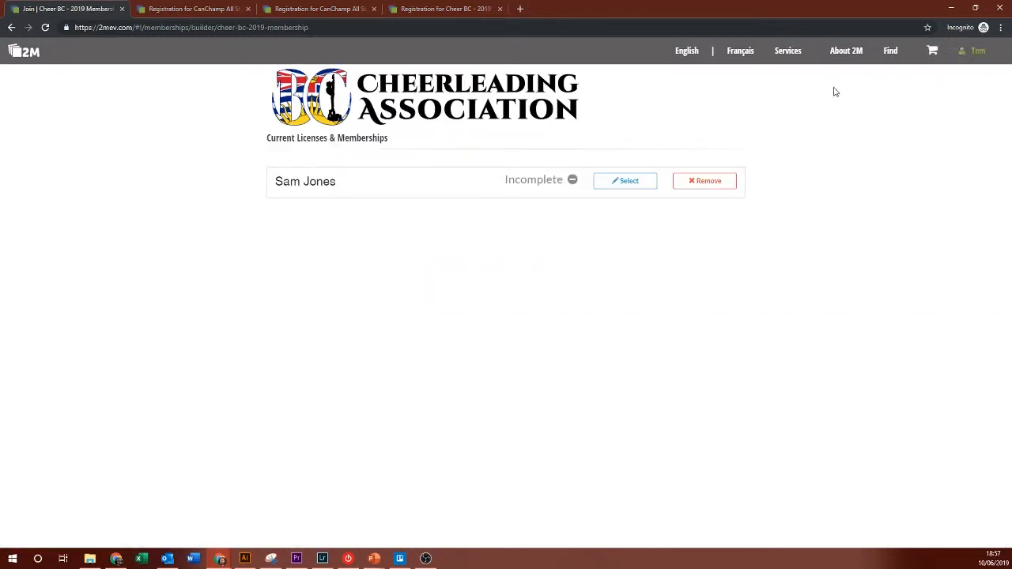
{"action": "left_click", "coordinate": [716, 187]}
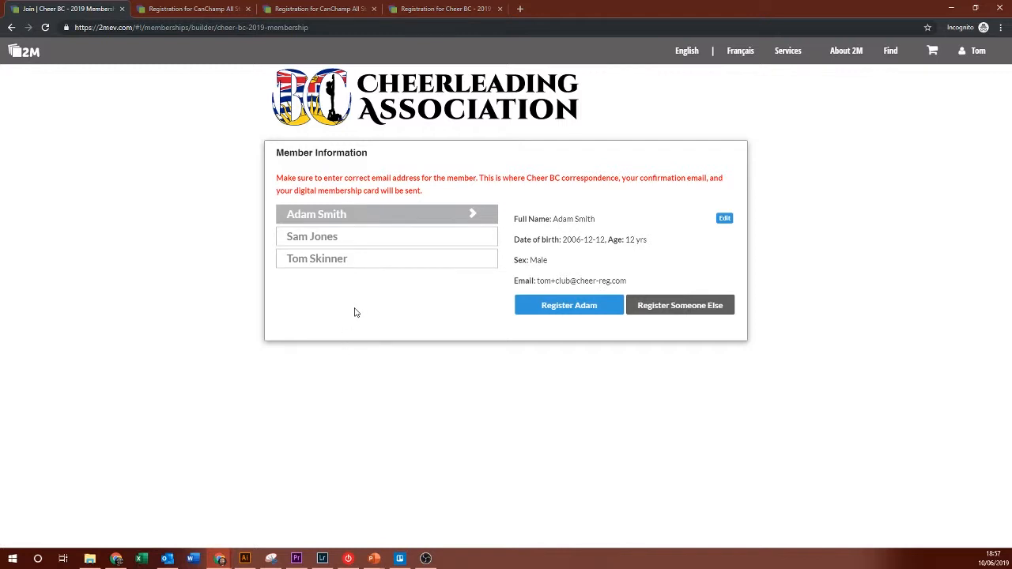
Step: Register the second listed member with the Scholastic athlete option at $3.00 CAD
{"action": "left_click", "coordinate": [393, 237]}
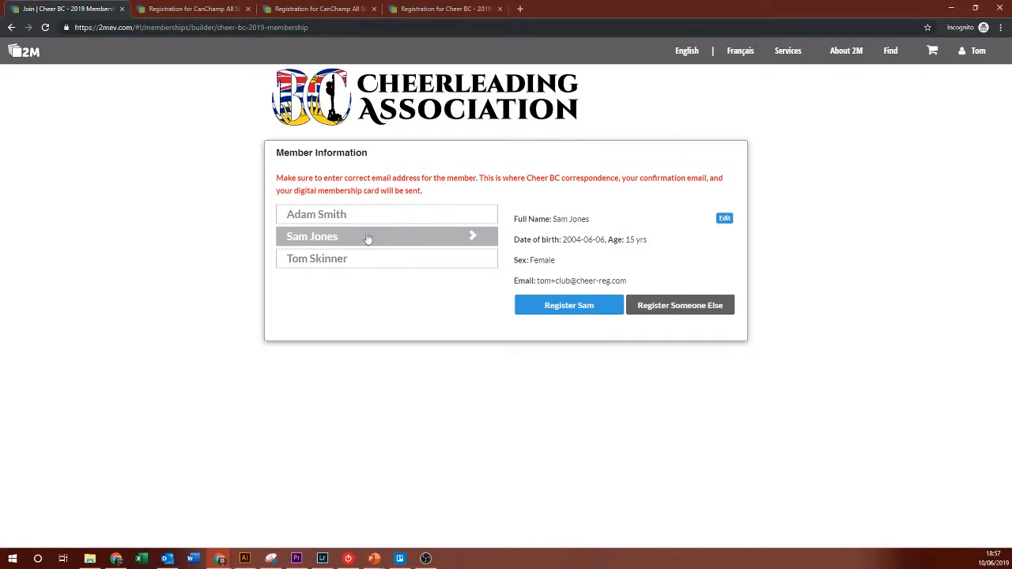
{"action": "left_click", "coordinate": [589, 316]}
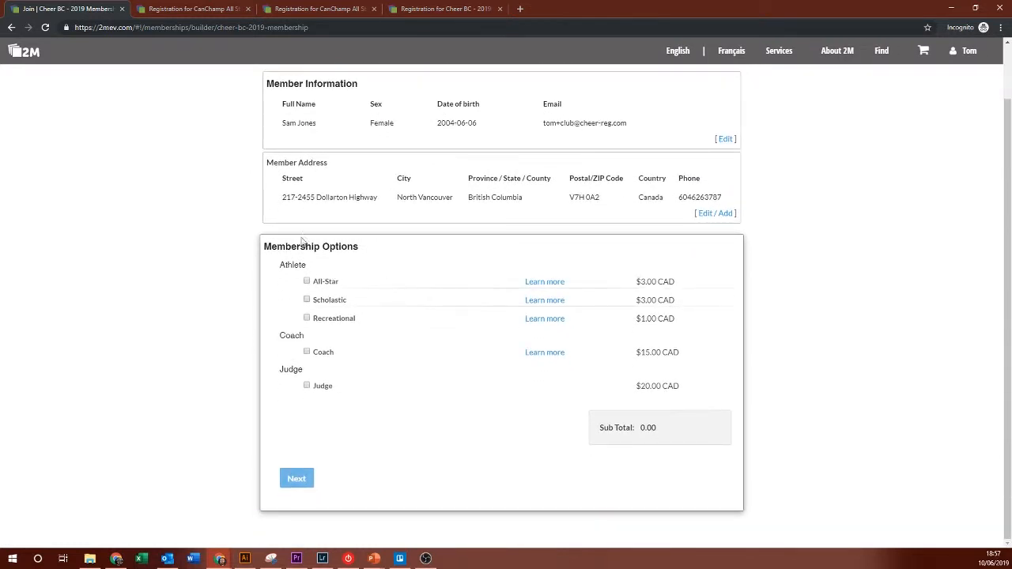
{"action": "left_click", "coordinate": [307, 299]}
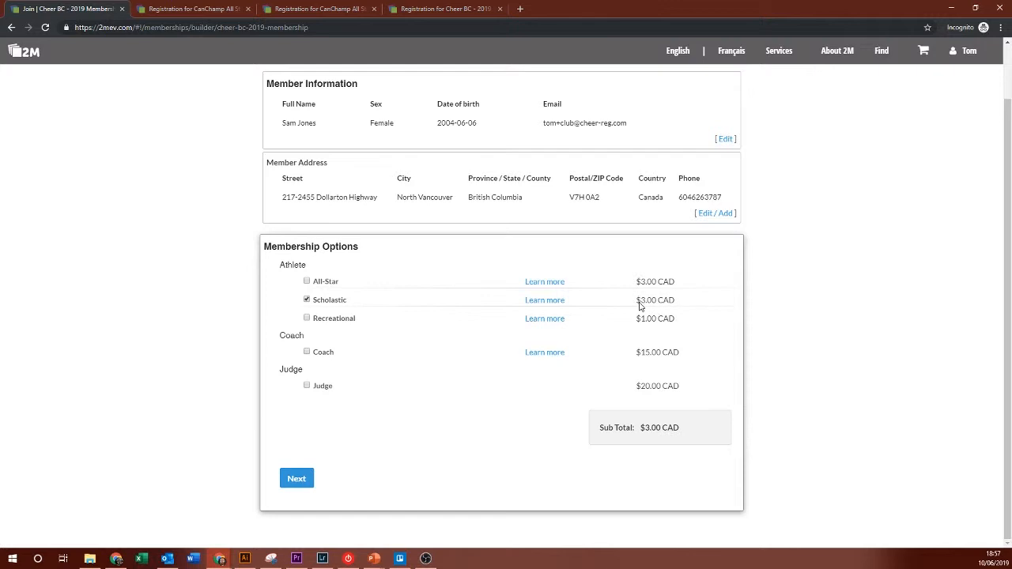
{"action": "left_click_drag", "start_coordinate": [637, 304], "coordinate": [677, 303]}
{"action": "left_click", "coordinate": [678, 303]}
{"action": "left_click", "coordinate": [296, 479]}
Step: Select Argyle High School as the school affiliation and continue to the scholastic level questions
{"action": "scroll", "coordinate": [462, 345], "scroll_direction": "down", "scroll_amount": 1}
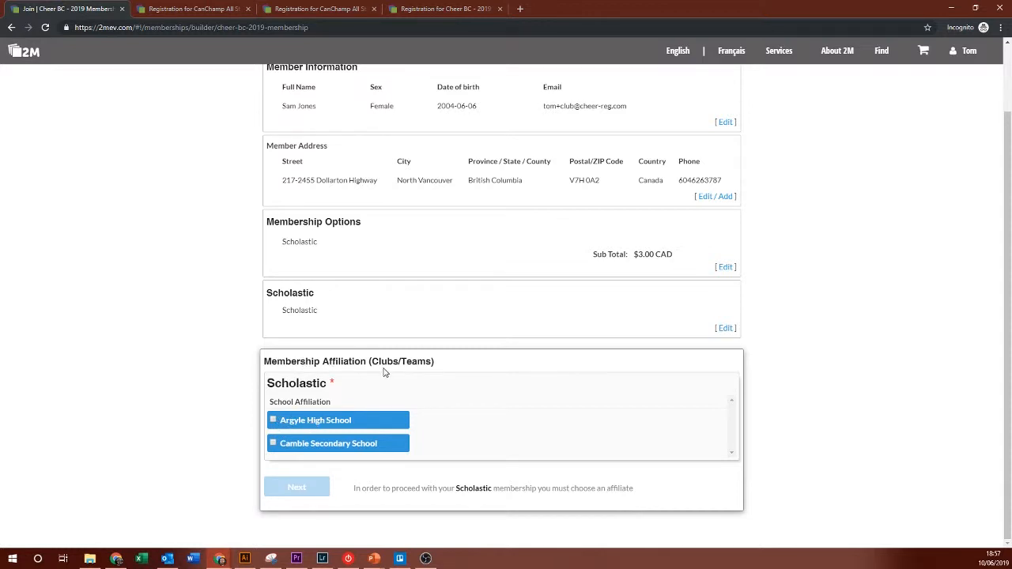
{"action": "left_click", "coordinate": [301, 426]}
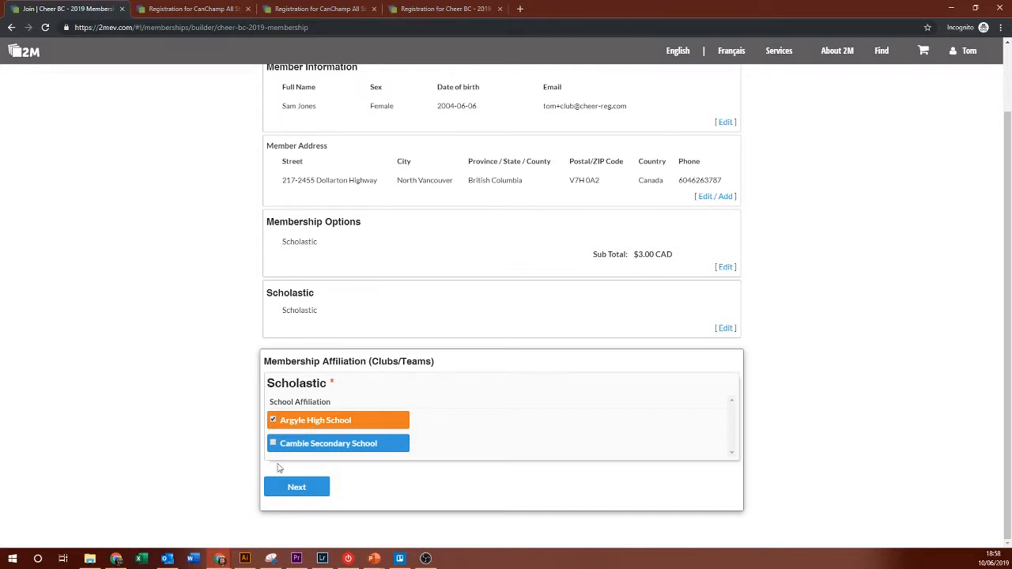
{"action": "left_click", "coordinate": [288, 486]}
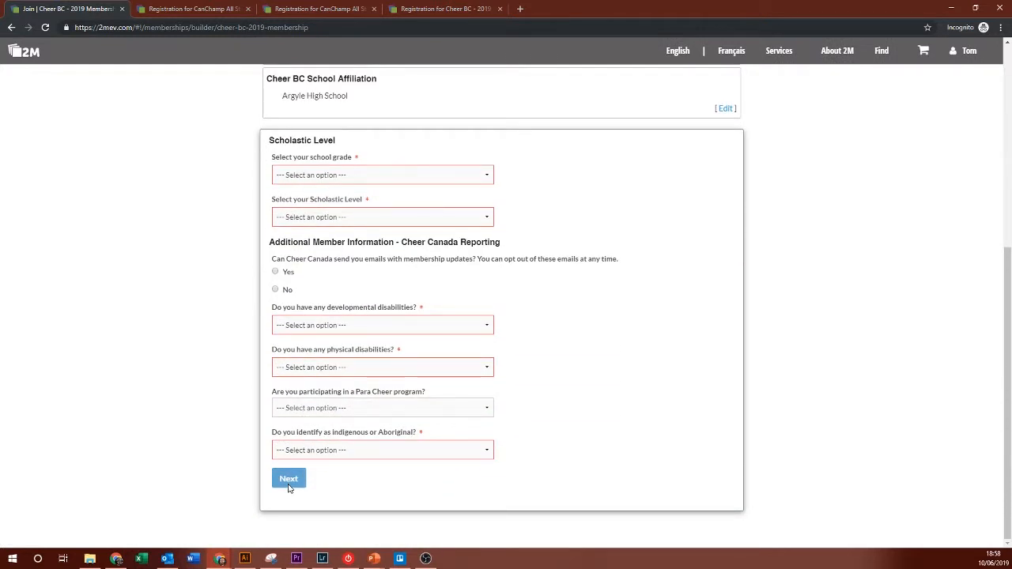
Step: Set school grade to Grade 9 and scholastic level to Intermediate, declining update emails
{"action": "left_click", "coordinate": [360, 174]}
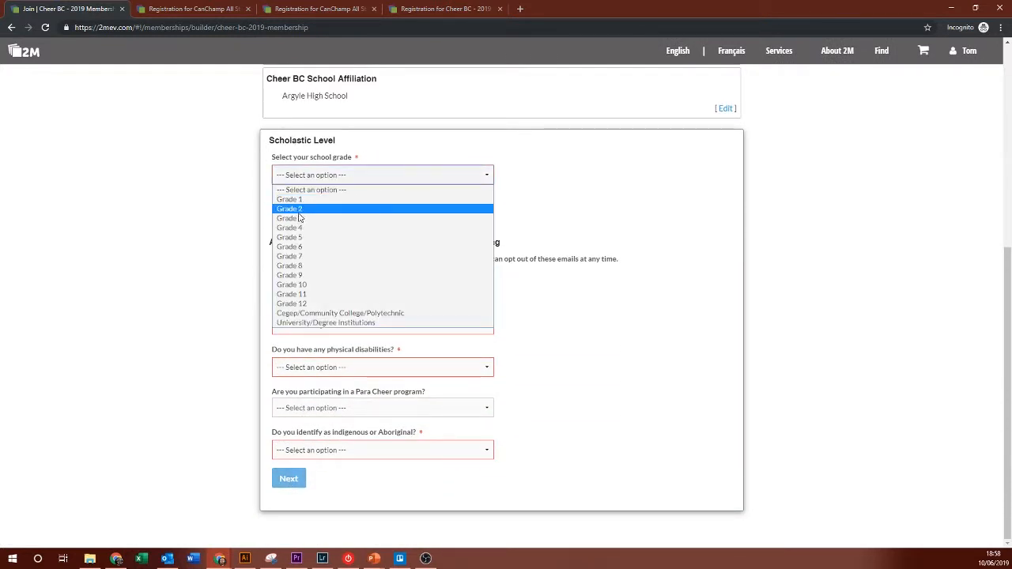
{"action": "left_click", "coordinate": [319, 275]}
{"action": "left_click", "coordinate": [314, 224]}
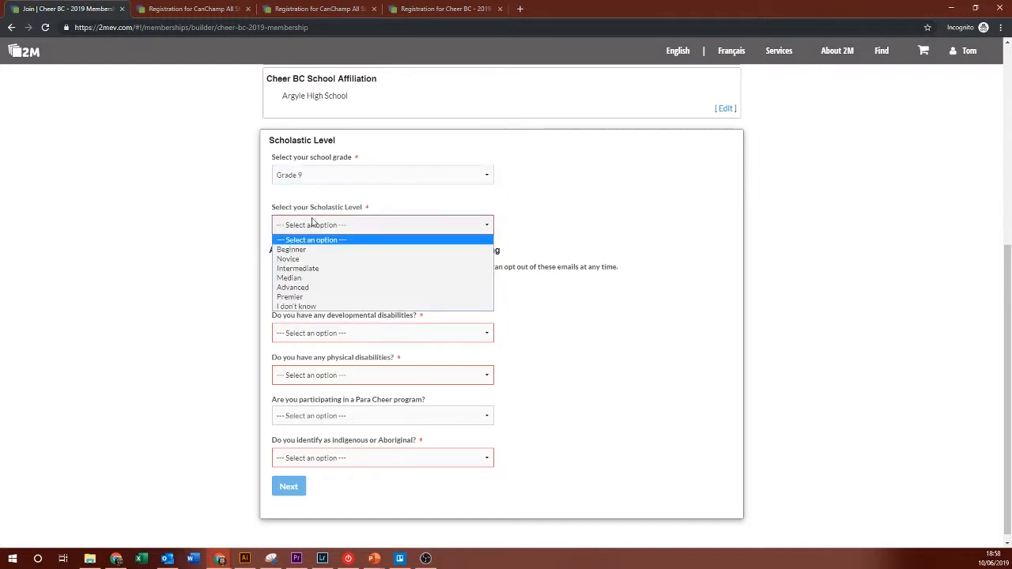
{"action": "left_click", "coordinate": [322, 268]}
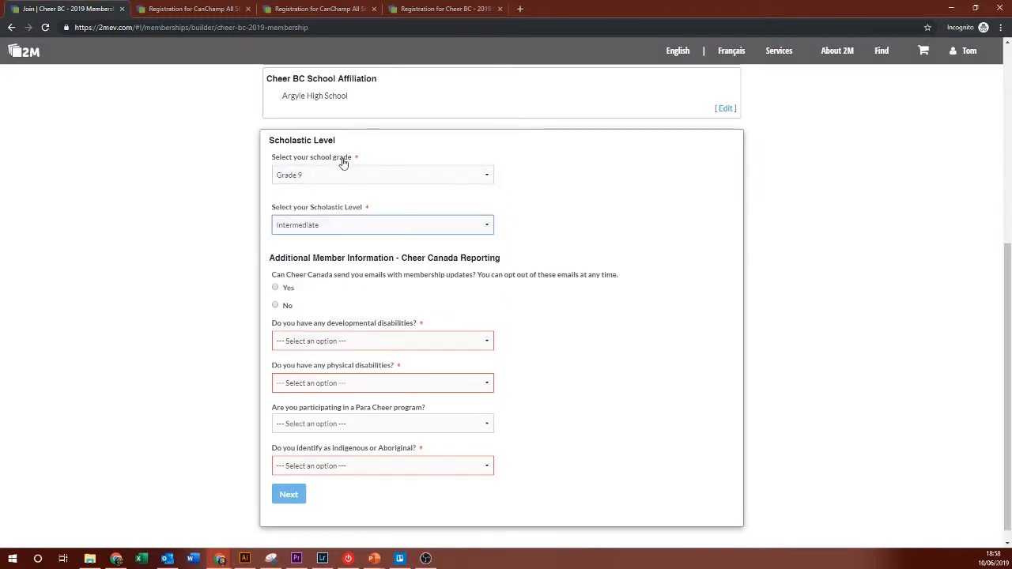
{"action": "left_click", "coordinate": [286, 308]}
Step: Answer No to the disability, Para Cheer and indigenous questions, then complete the membership
{"action": "left_click", "coordinate": [308, 382]}
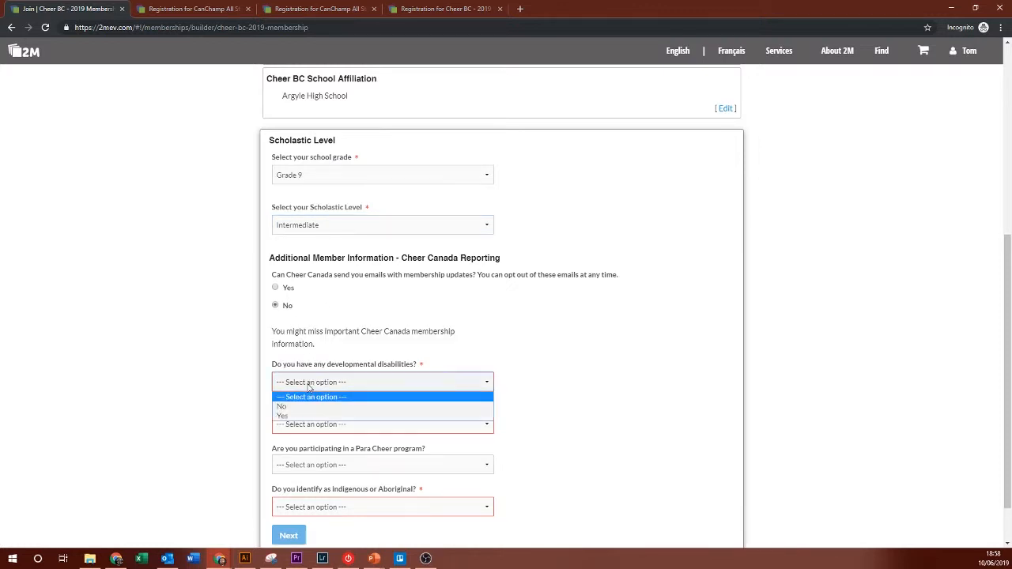
{"action": "left_click", "coordinate": [300, 407]}
{"action": "left_click", "coordinate": [300, 432]}
{"action": "left_click", "coordinate": [298, 458]}
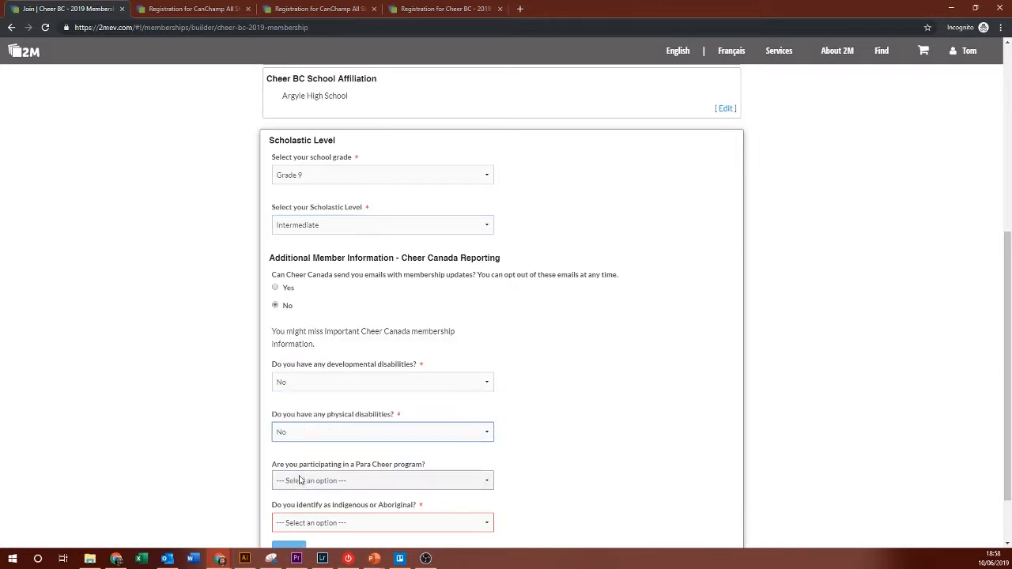
{"action": "left_click", "coordinate": [300, 481]}
{"action": "left_click", "coordinate": [300, 504]}
{"action": "scroll", "coordinate": [237, 482], "scroll_direction": "down", "scroll_amount": 1}
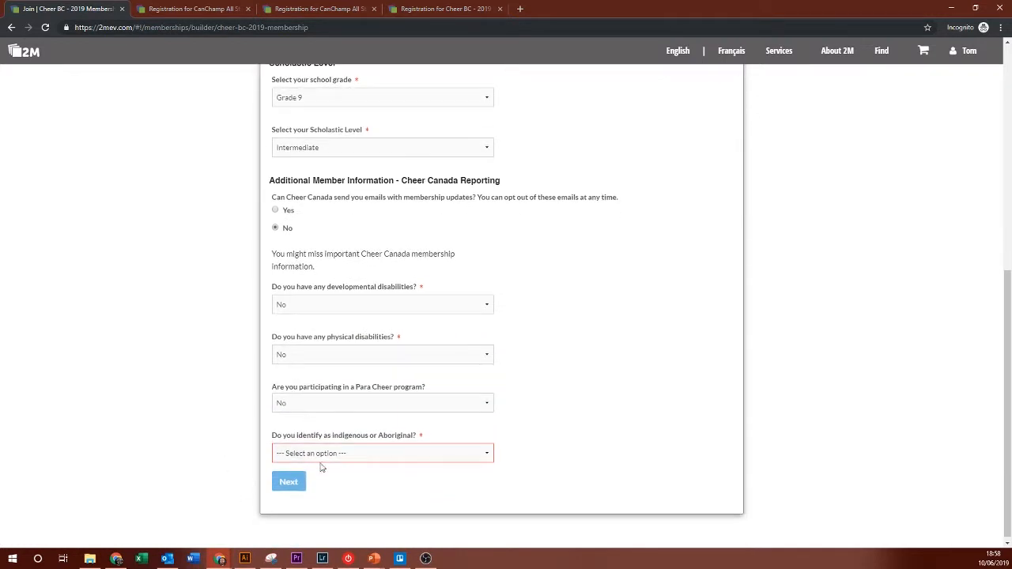
{"action": "left_click", "coordinate": [322, 455]}
{"action": "left_click", "coordinate": [298, 479]}
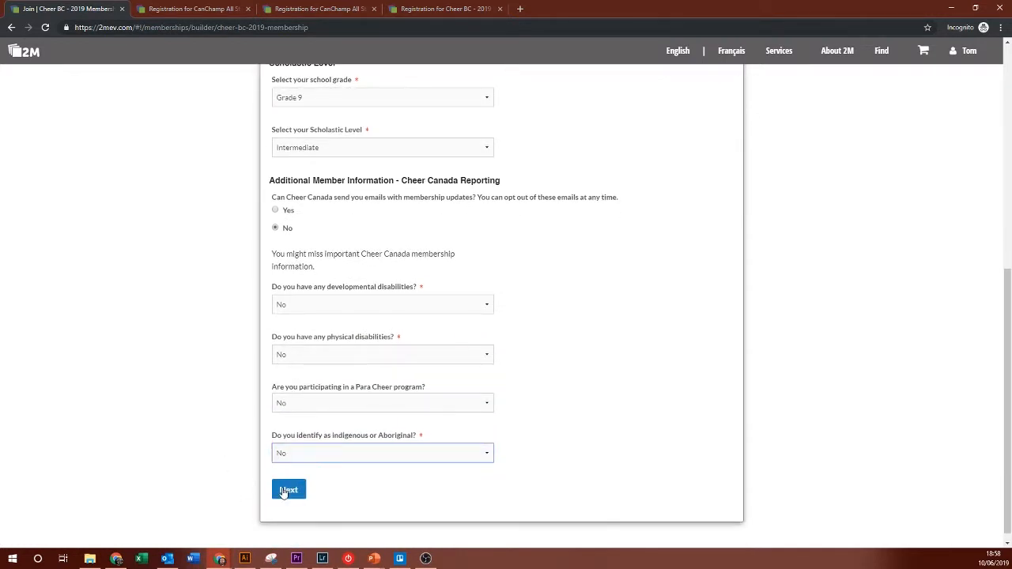
{"action": "left_click", "coordinate": [285, 491]}
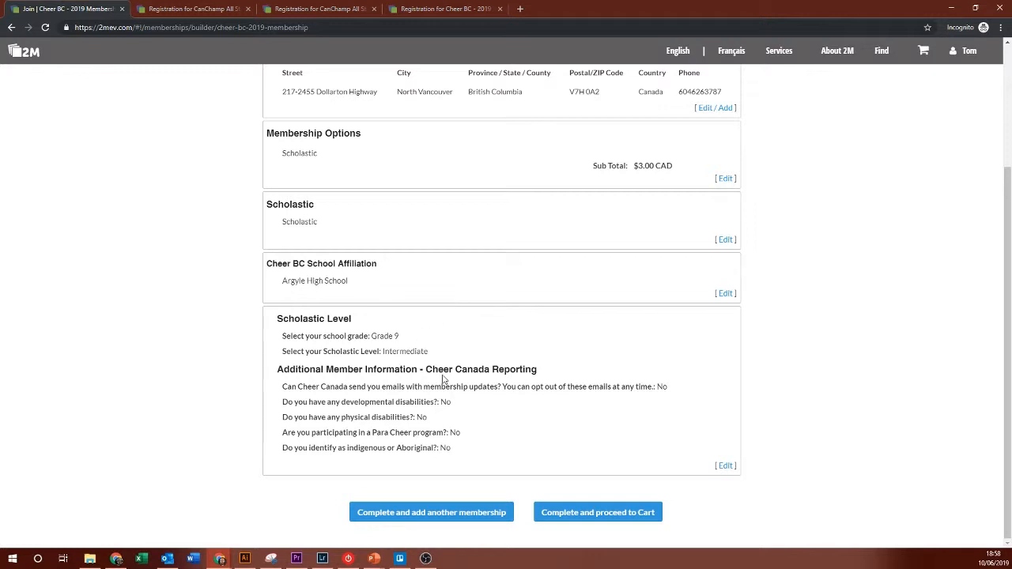
{"action": "left_click", "coordinate": [595, 514]}
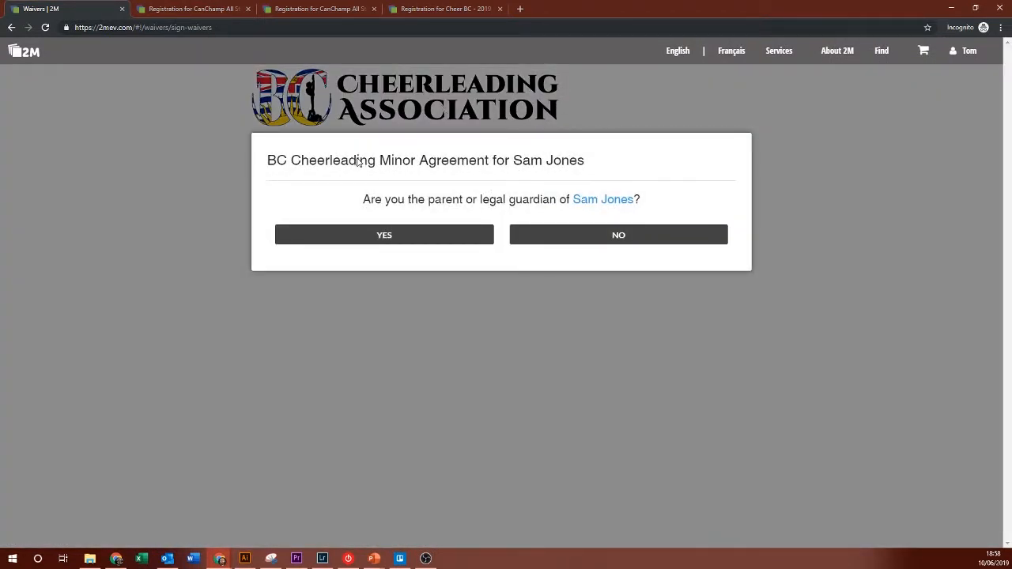
Step: Confirm parent/guardian status, fill in the guardian's details, and set relationship to Legal Guardian
{"action": "left_click_drag", "start_coordinate": [356, 160], "coordinate": [599, 166]}
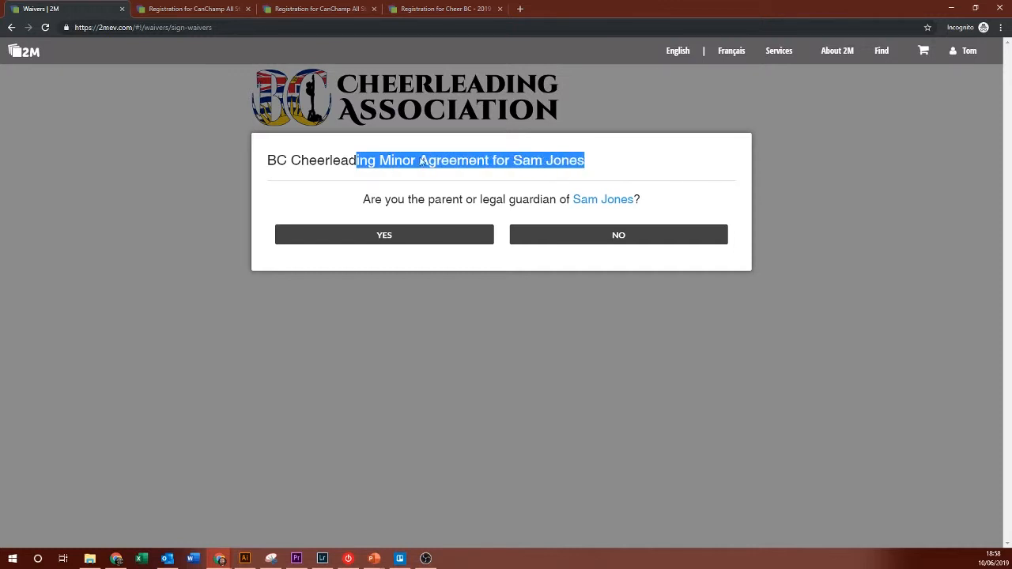
{"action": "left_click", "coordinate": [371, 167]}
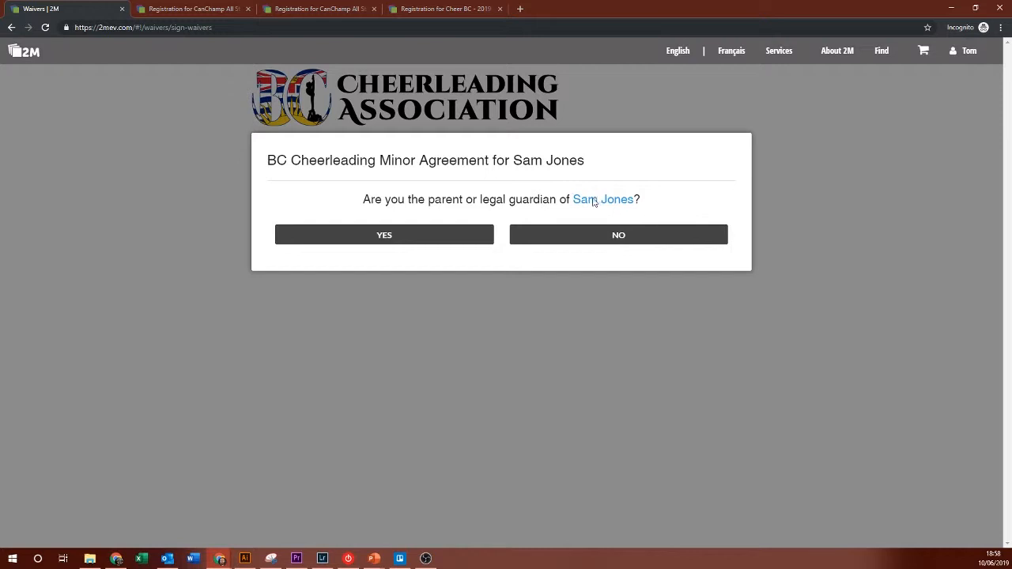
{"action": "left_click", "coordinate": [429, 235]}
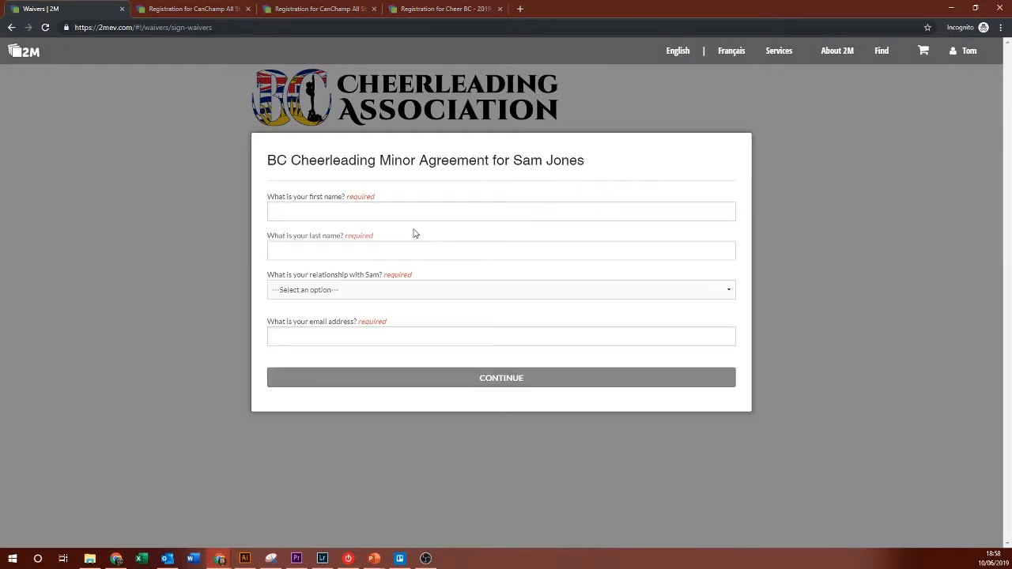
{"action": "left_click", "coordinate": [367, 212]}
{"action": "left_click", "coordinate": [316, 237]}
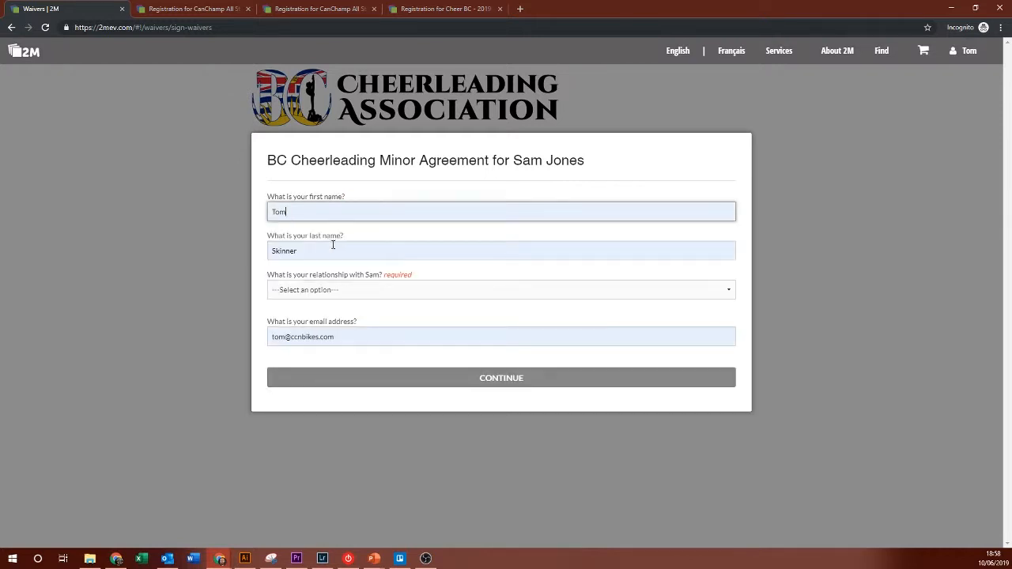
{"action": "left_click", "coordinate": [339, 290]}
{"action": "left_click", "coordinate": [301, 315]}
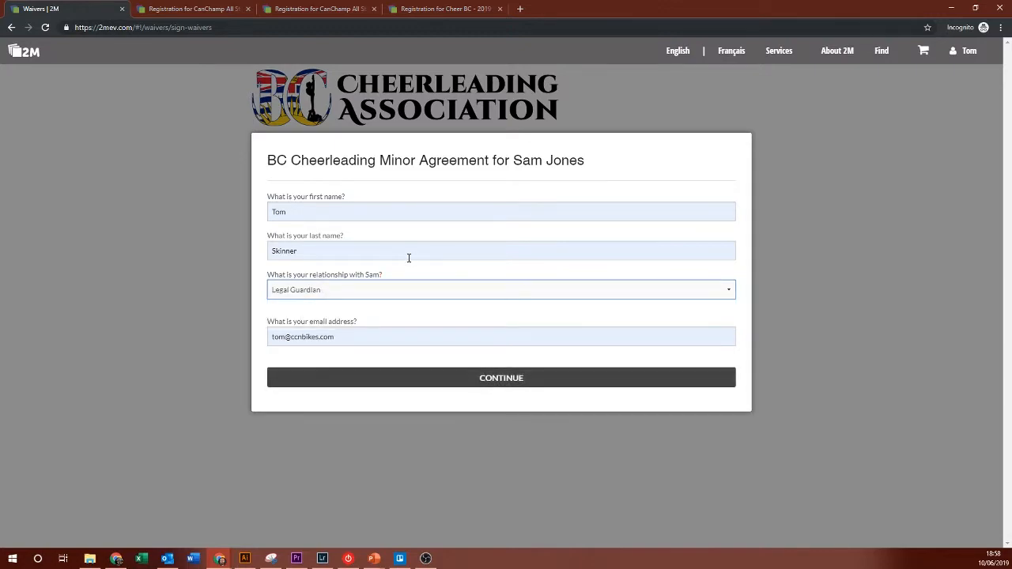
{"action": "left_click", "coordinate": [332, 379]}
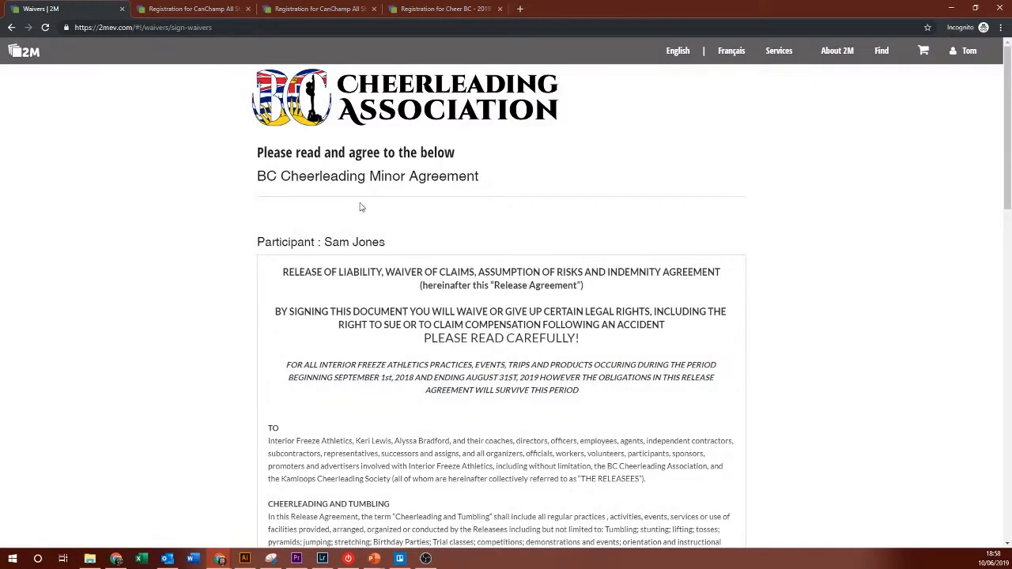
Step: Acknowledge the cheerleading risks and release agreement, sign with the guardian's full name, and accept
{"action": "scroll", "coordinate": [351, 242], "scroll_direction": "down", "scroll_amount": 15}
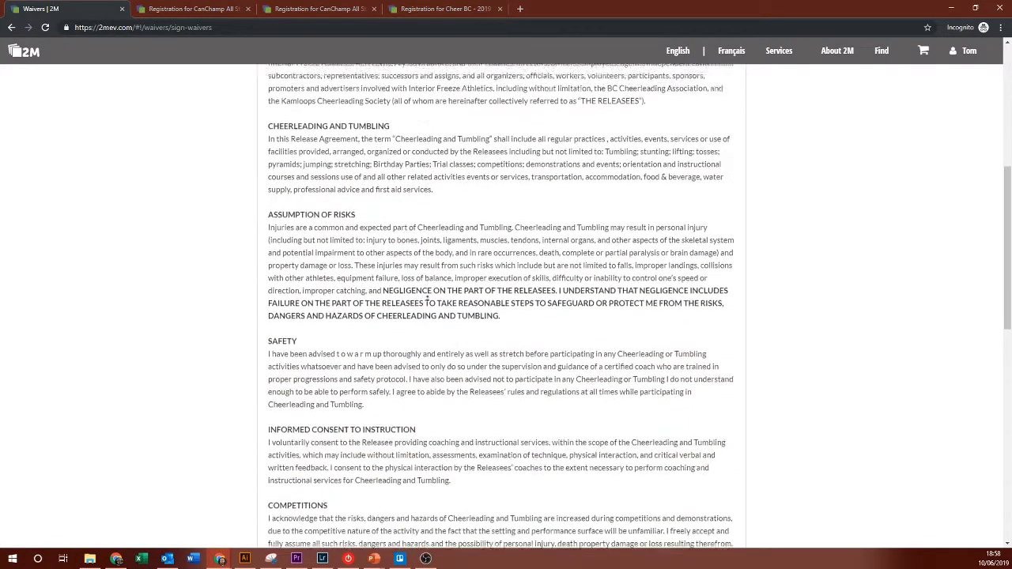
{"action": "scroll", "coordinate": [427, 298], "scroll_direction": "down", "scroll_amount": 1}
{"action": "left_click", "coordinate": [369, 301]}
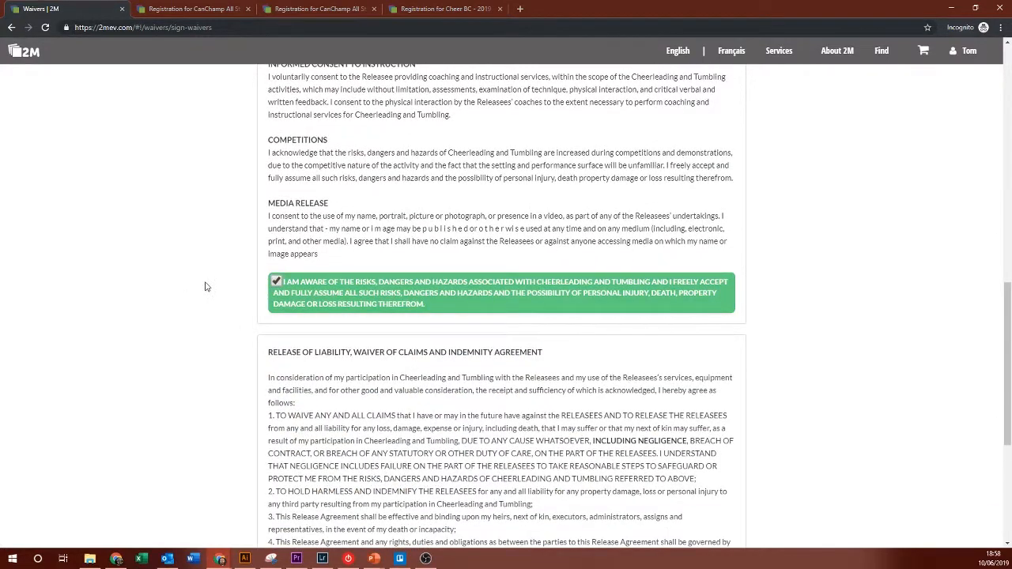
{"action": "scroll", "coordinate": [207, 316], "scroll_direction": "down", "scroll_amount": 1}
{"action": "scroll", "coordinate": [209, 337], "scroll_direction": "down", "scroll_amount": 3}
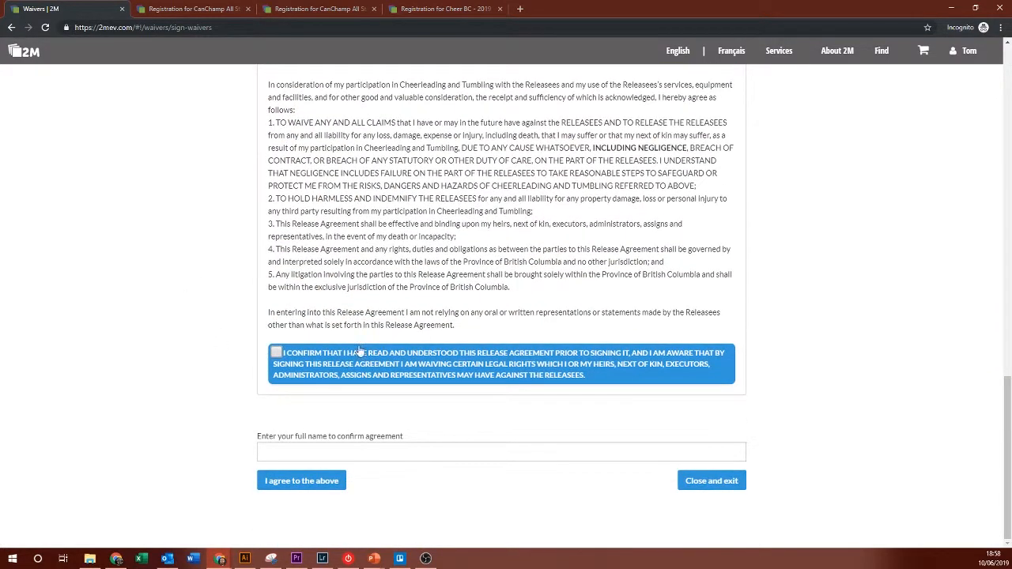
{"action": "left_click", "coordinate": [340, 377]}
{"action": "left_click", "coordinate": [323, 447]}
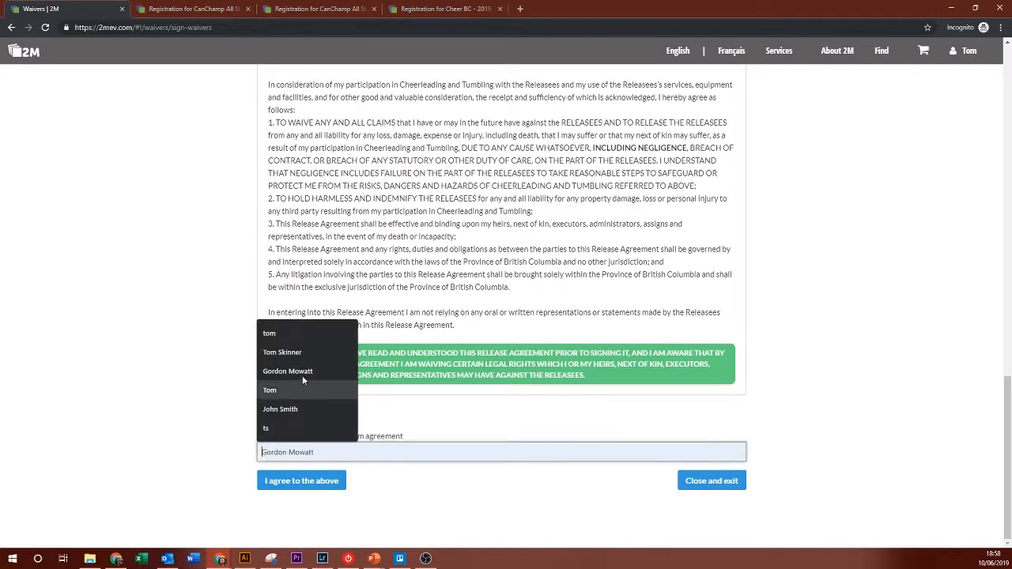
{"action": "left_click", "coordinate": [301, 353]}
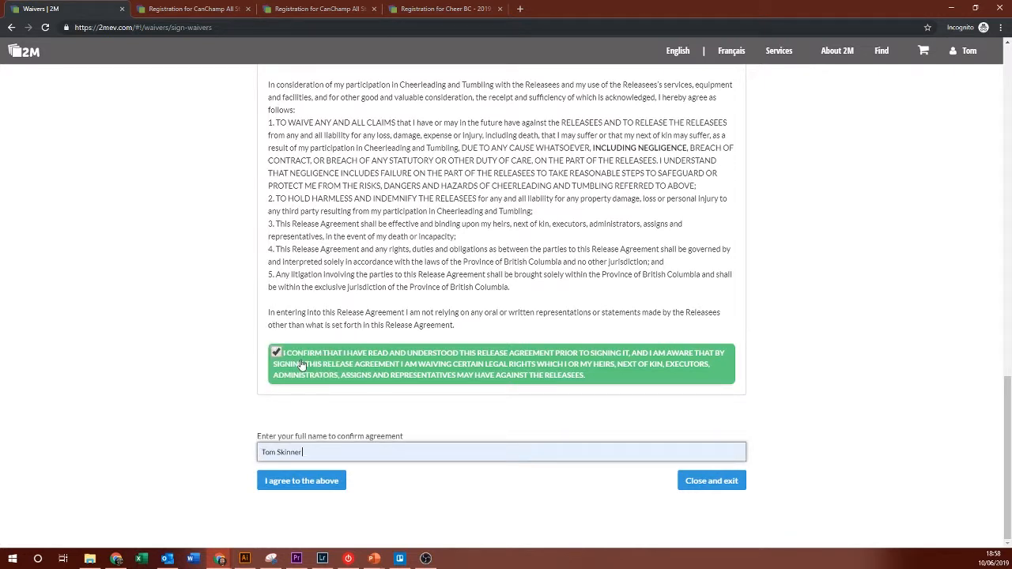
{"action": "left_click", "coordinate": [290, 482]}
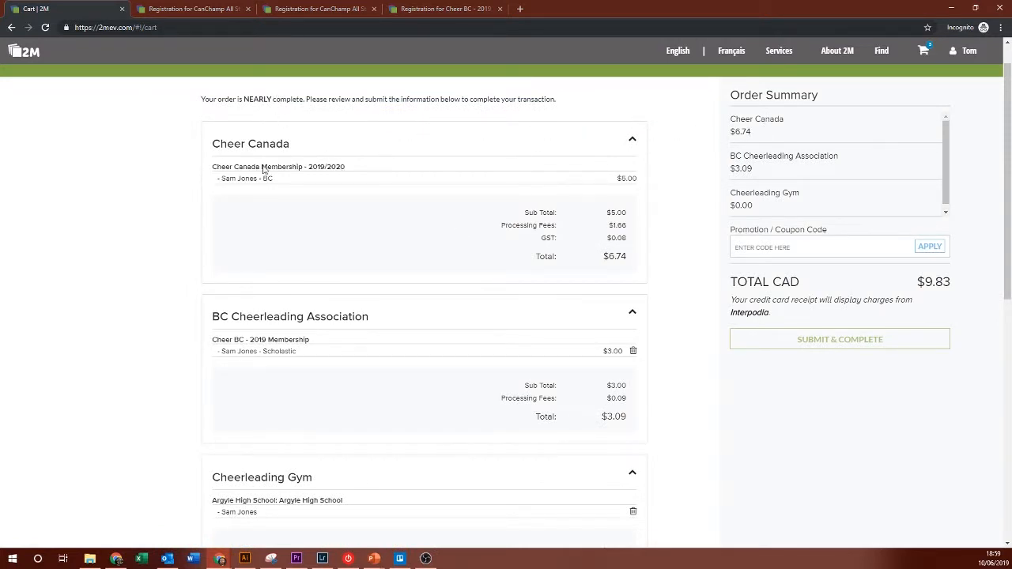
Step: Review the Cheer Canada and Cheer BC membership charges in the cart summary
{"action": "left_click_drag", "start_coordinate": [261, 168], "coordinate": [628, 213]}
{"action": "left_click", "coordinate": [624, 250]}
{"action": "left_click_drag", "start_coordinate": [241, 341], "coordinate": [610, 395]}
{"action": "left_click", "coordinate": [615, 194]}
{"action": "scroll", "coordinate": [527, 384], "scroll_direction": "down", "scroll_amount": 2}
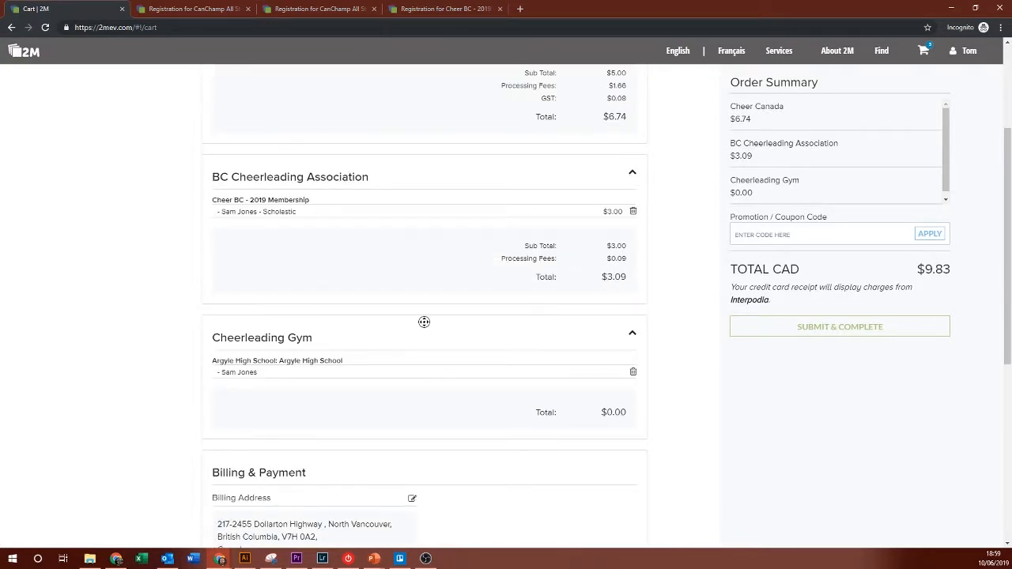
{"action": "scroll", "coordinate": [684, 255], "scroll_direction": "up", "scroll_amount": 3}
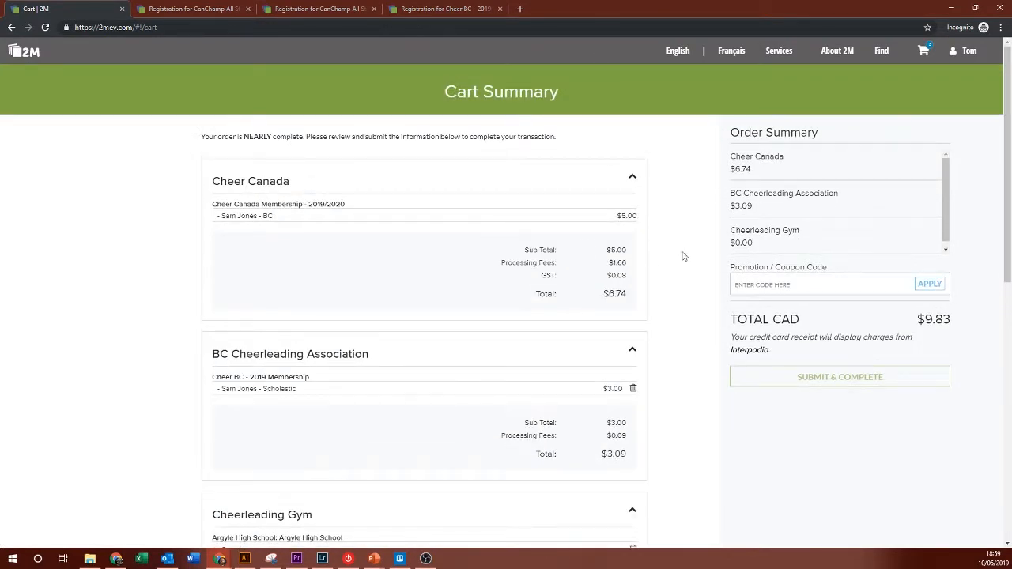
{"action": "left_click_drag", "start_coordinate": [729, 156], "coordinate": [766, 171]}
{"action": "left_click", "coordinate": [767, 171]}
Step: Apply the CHEERBC and CHEERCANADA coupons to reduce fees to $0.00 and submit the order
{"action": "type", "text": "CHEERBC"}
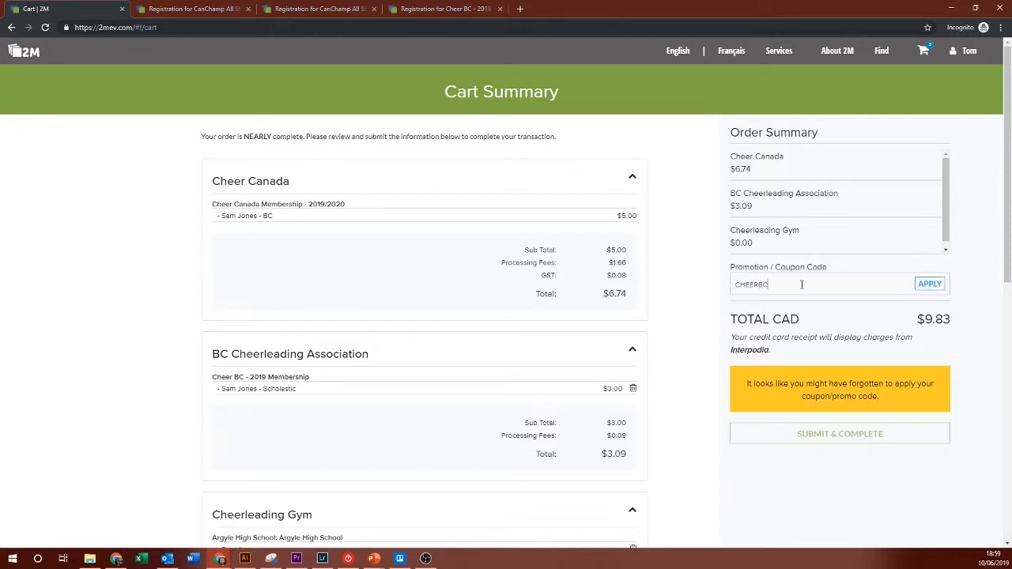
{"action": "left_click", "coordinate": [928, 288]}
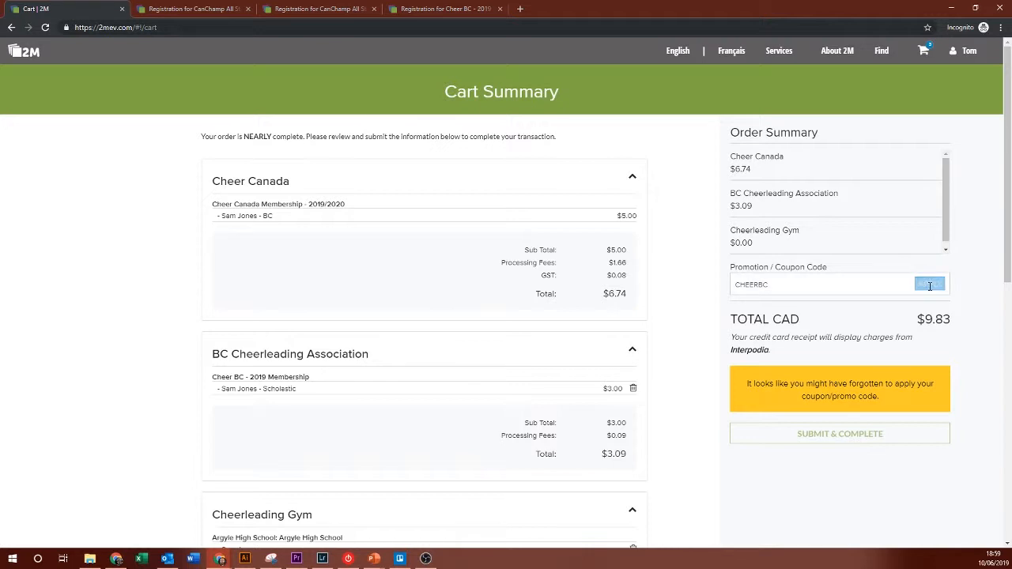
{"action": "left_click", "coordinate": [799, 284]}
{"action": "type", "text": "CHEERCANADA"}
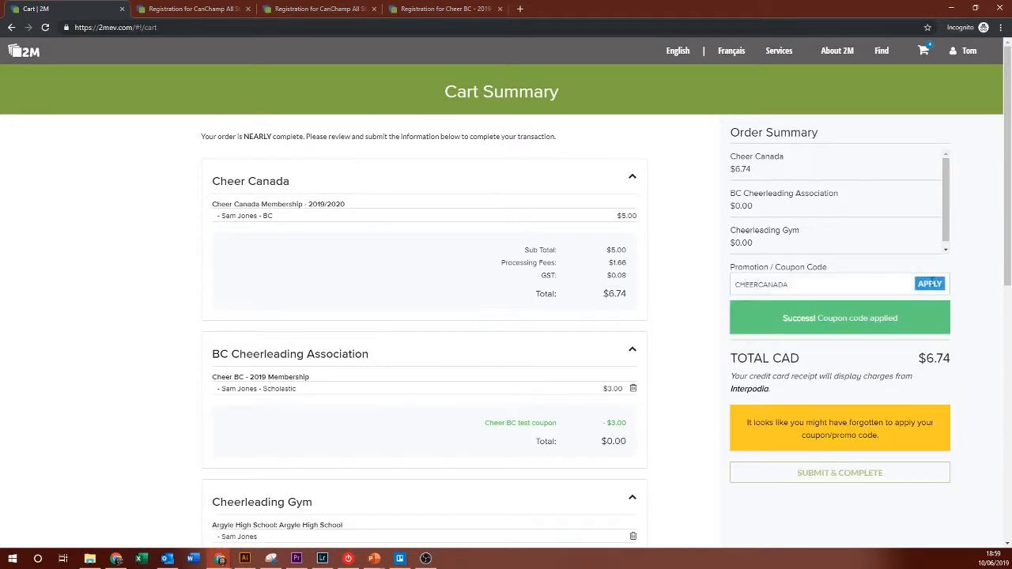
{"action": "left_click", "coordinate": [929, 284]}
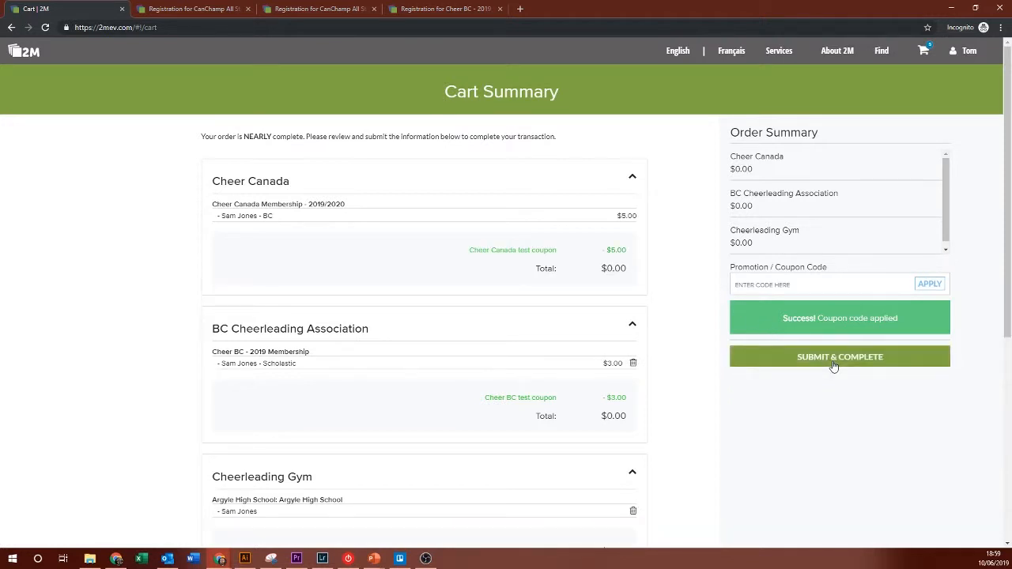
{"action": "left_click", "coordinate": [833, 362]}
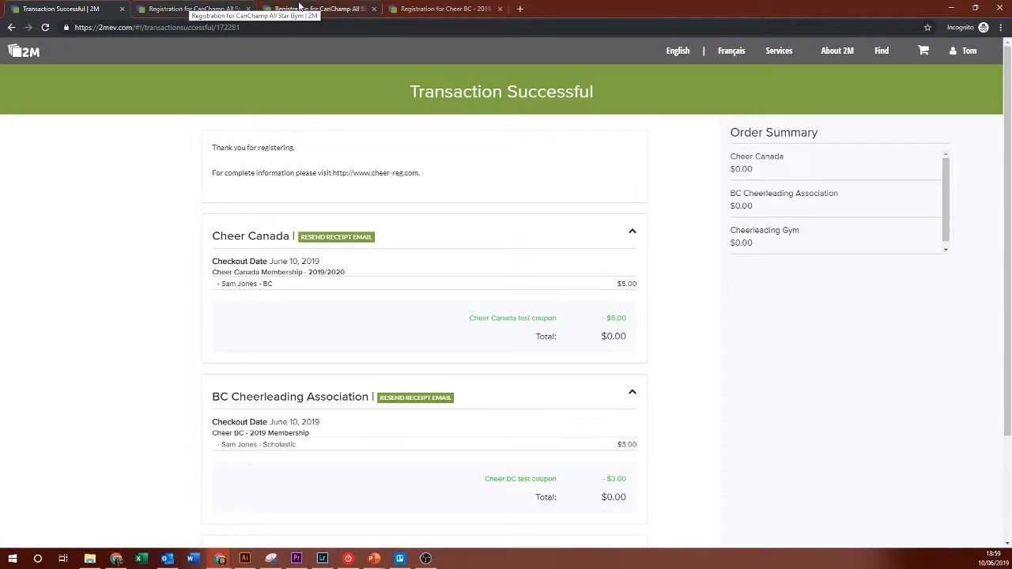
Step: Go back to the CanChamp All Star Gym event page and begin a new registration
{"action": "key", "text": "ctrl+Tab"}
{"action": "key", "text": "ctrl+Tab"}
{"action": "key", "text": "ctrl+Tab"}
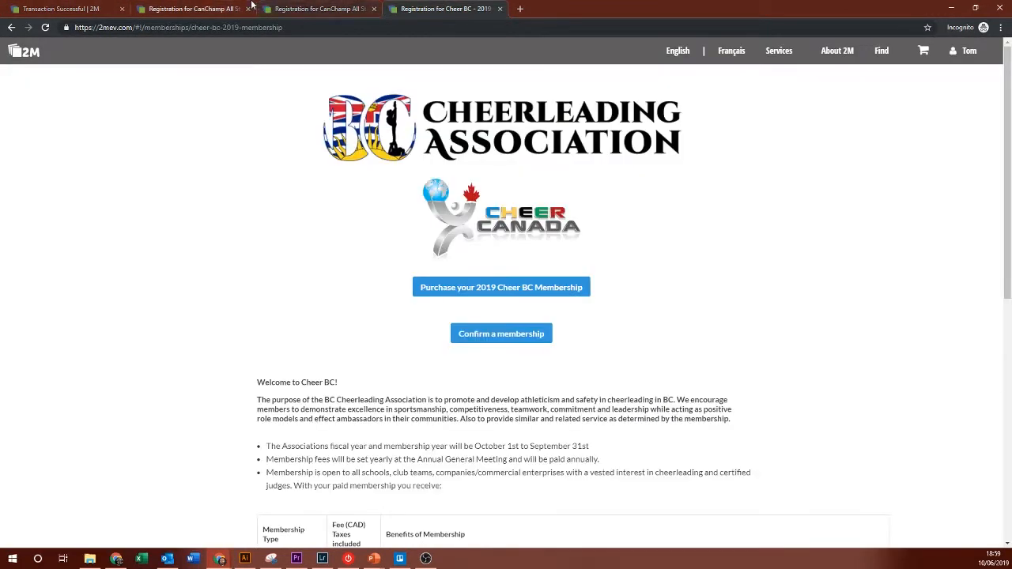
{"action": "left_click", "coordinate": [210, 5]}
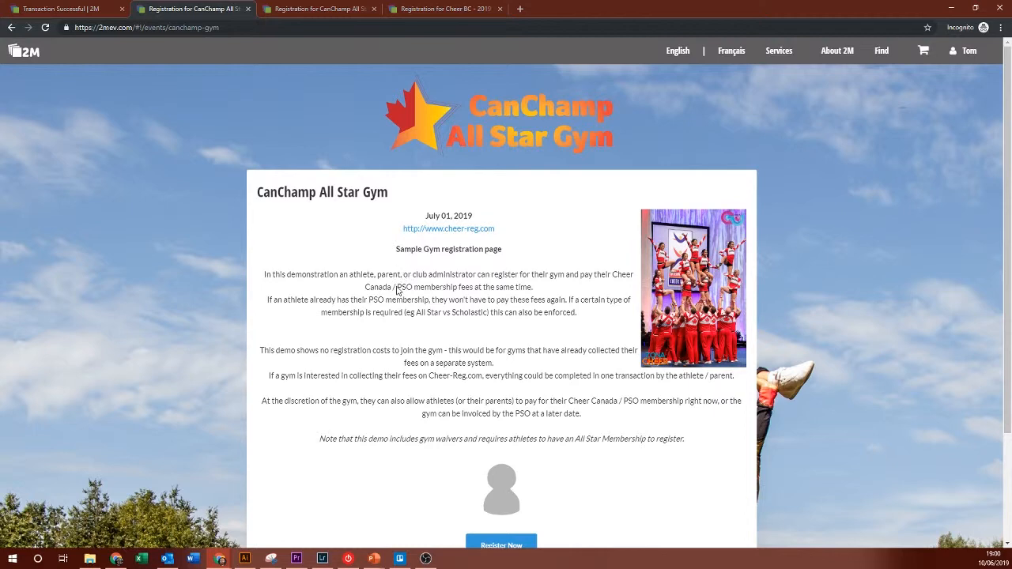
{"action": "scroll", "coordinate": [528, 288], "scroll_direction": "down", "scroll_amount": 1}
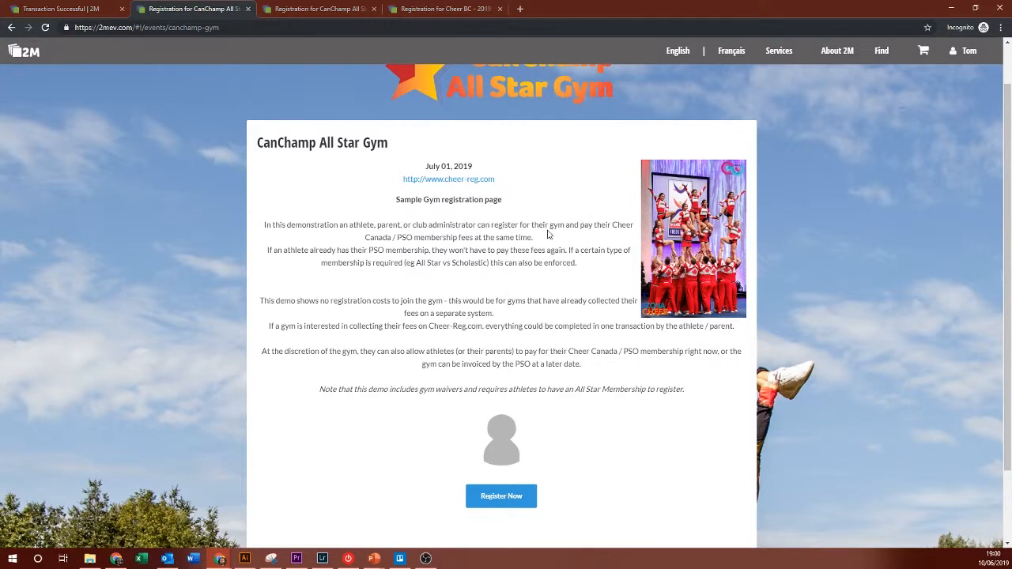
{"action": "scroll", "coordinate": [543, 279], "scroll_direction": "down", "scroll_amount": 1}
{"action": "left_click", "coordinate": [513, 457]}
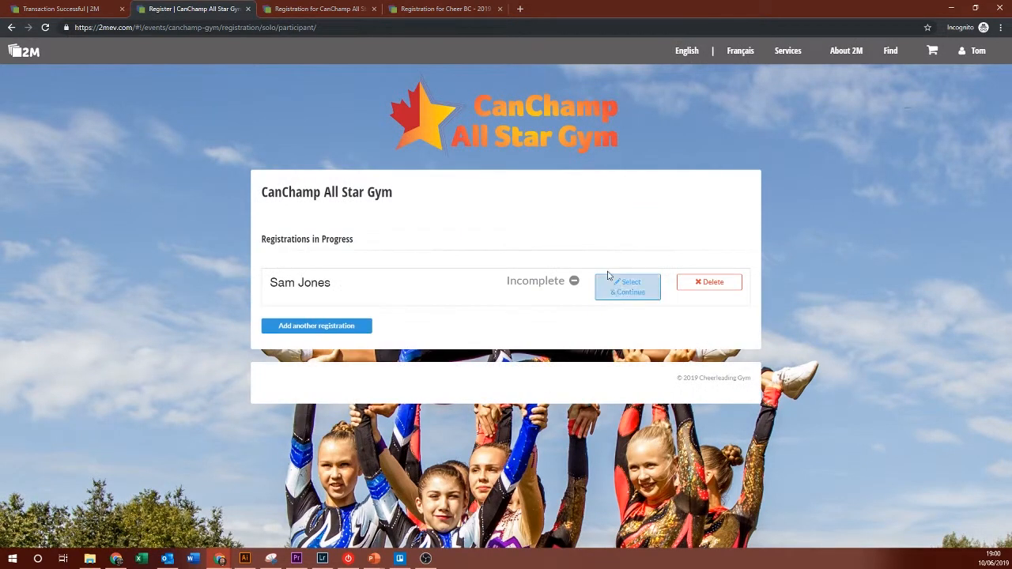
Step: Delete the incomplete registration and register the adult participant instead
{"action": "left_click", "coordinate": [706, 282]}
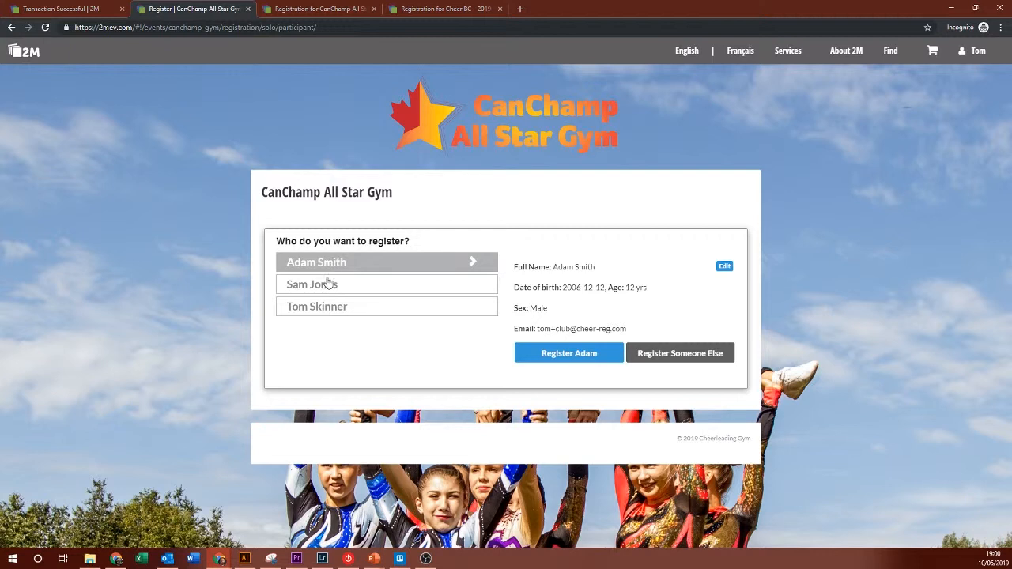
{"action": "left_click", "coordinate": [318, 308]}
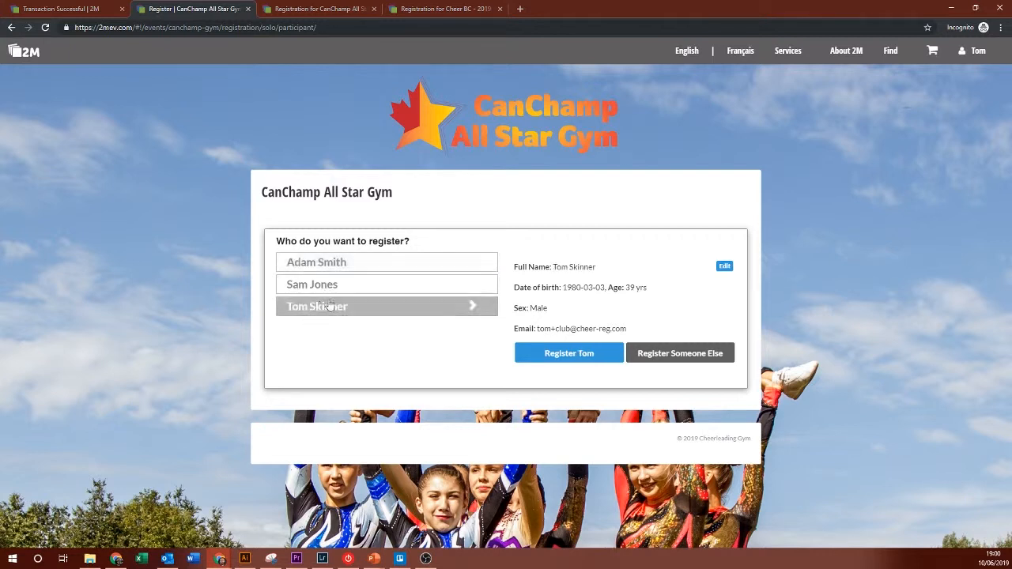
{"action": "left_click", "coordinate": [571, 355]}
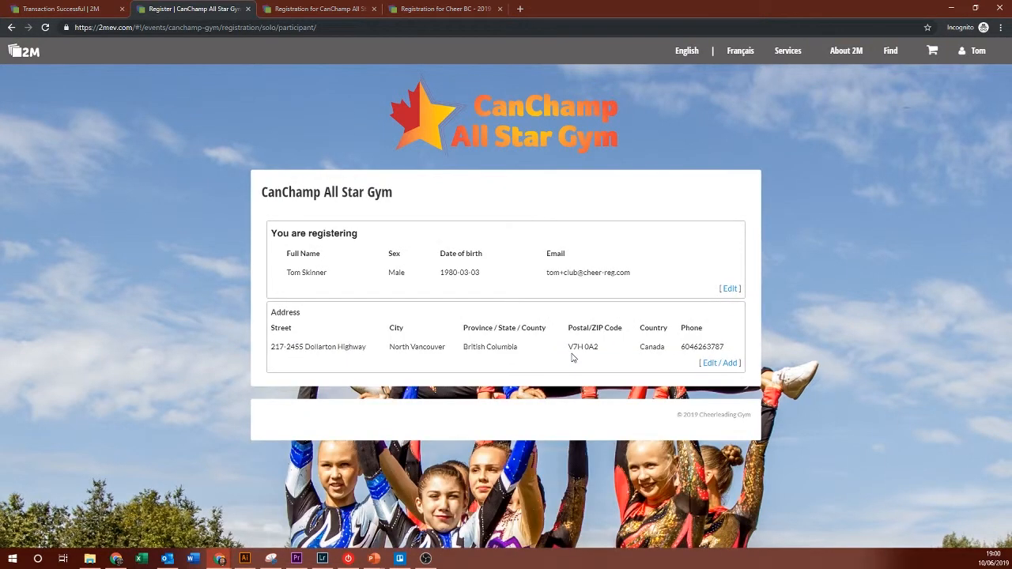
Step: Show and re-hide all registration categories, then pick 'My club will assign my team later'
{"action": "scroll", "coordinate": [583, 292], "scroll_direction": "down", "scroll_amount": 3}
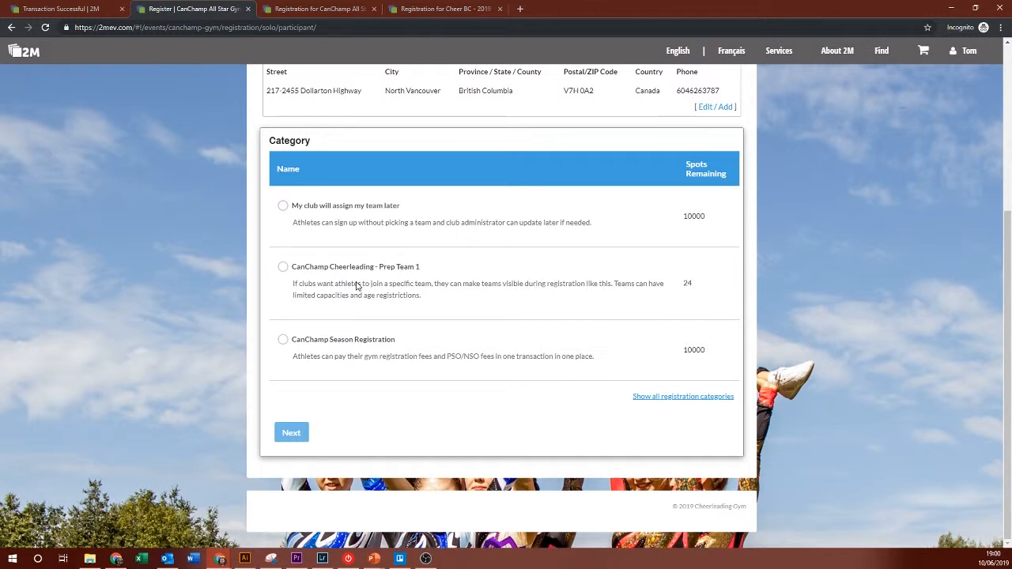
{"action": "left_click", "coordinate": [681, 397]}
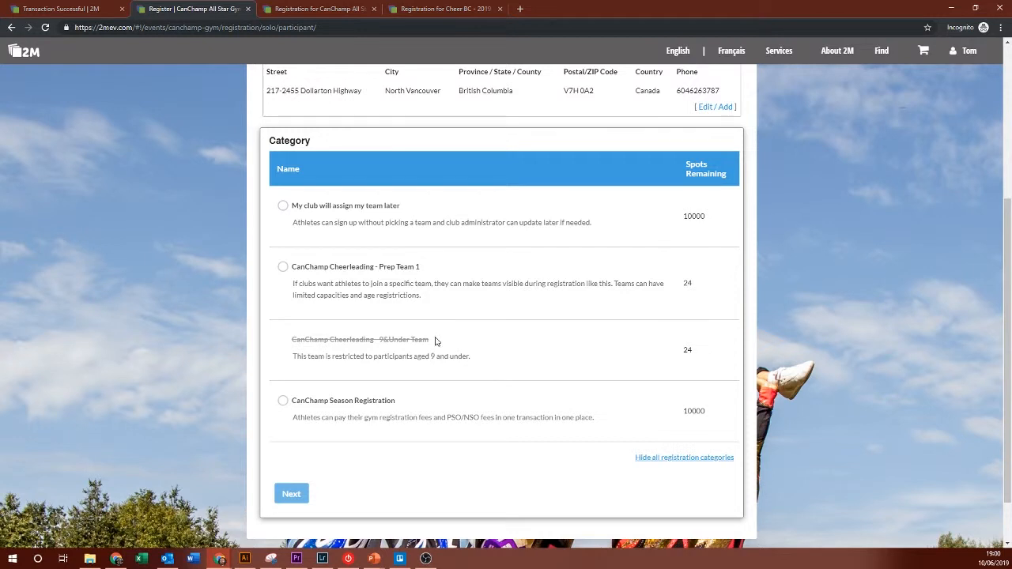
{"action": "left_click", "coordinate": [657, 458]}
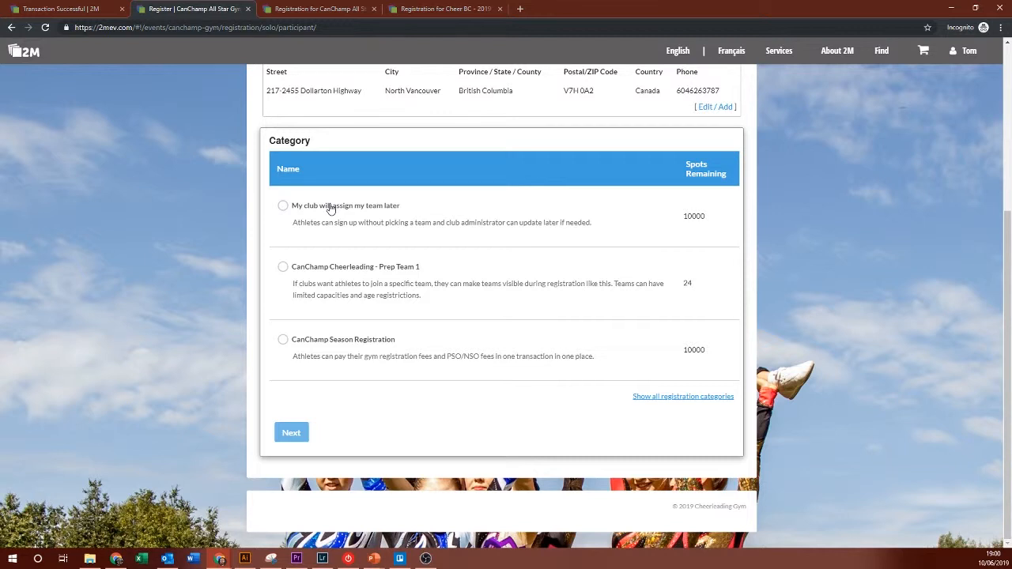
{"action": "left_click", "coordinate": [364, 206]}
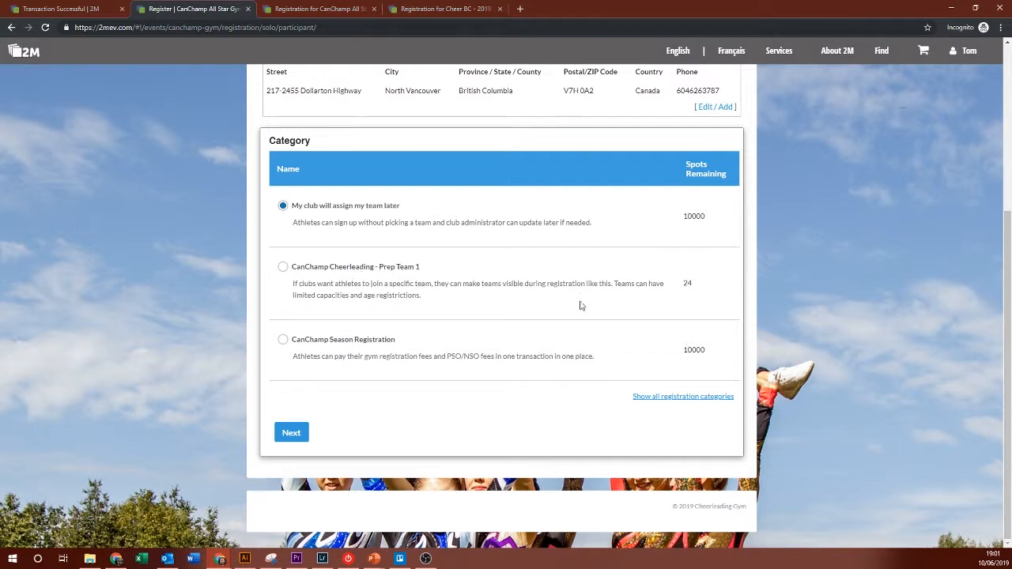
{"action": "double_click", "coordinate": [687, 284]}
Step: Continue past the category choice to the required Cheer BC - 2019 Membership notice
{"action": "scroll", "coordinate": [693, 298], "scroll_direction": "up", "scroll_amount": 3}
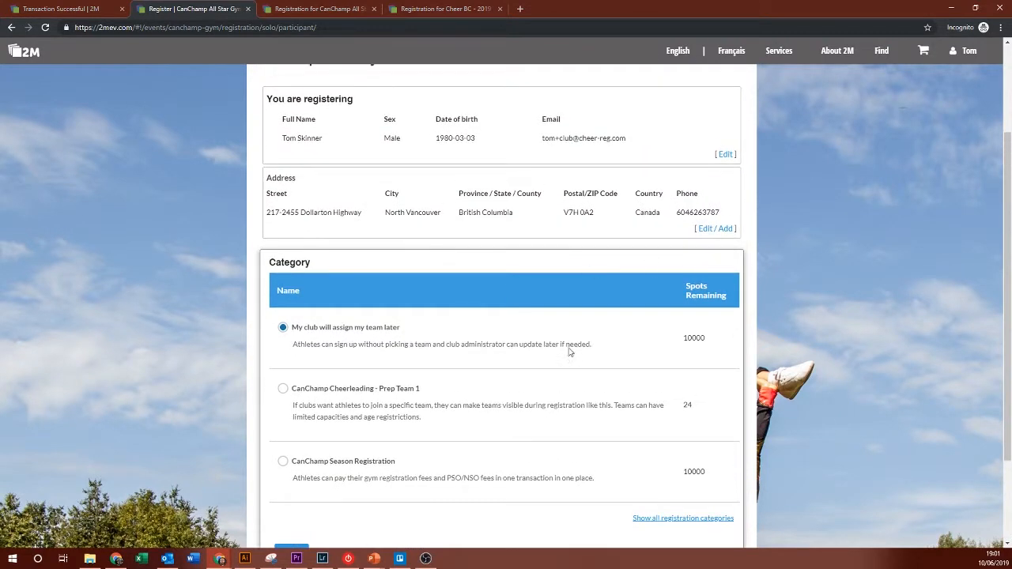
{"action": "scroll", "coordinate": [570, 274], "scroll_direction": "up", "scroll_amount": 1}
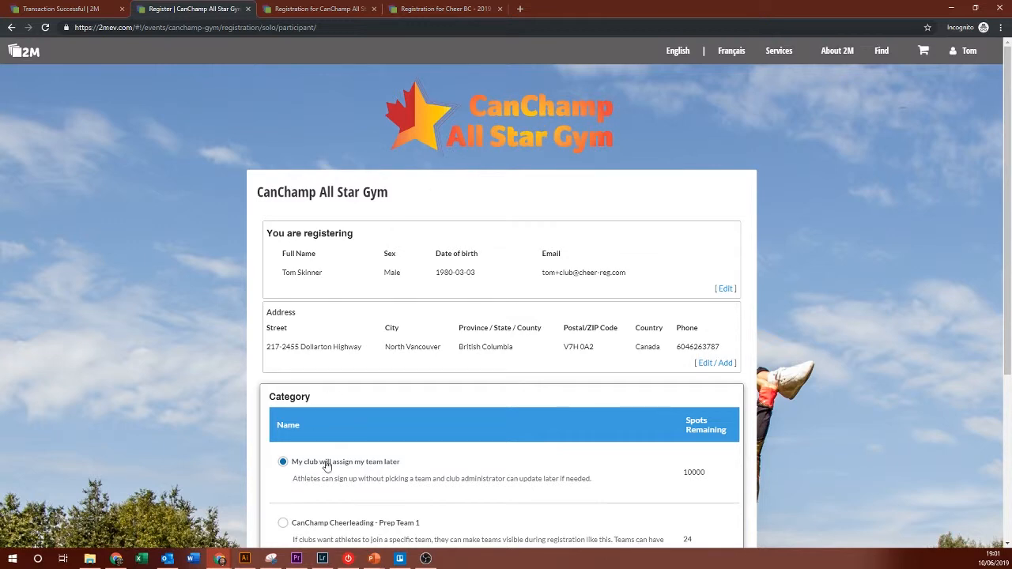
{"action": "scroll", "coordinate": [473, 463], "scroll_direction": "down", "scroll_amount": 1}
{"action": "scroll", "coordinate": [486, 501], "scroll_direction": "down", "scroll_amount": 4}
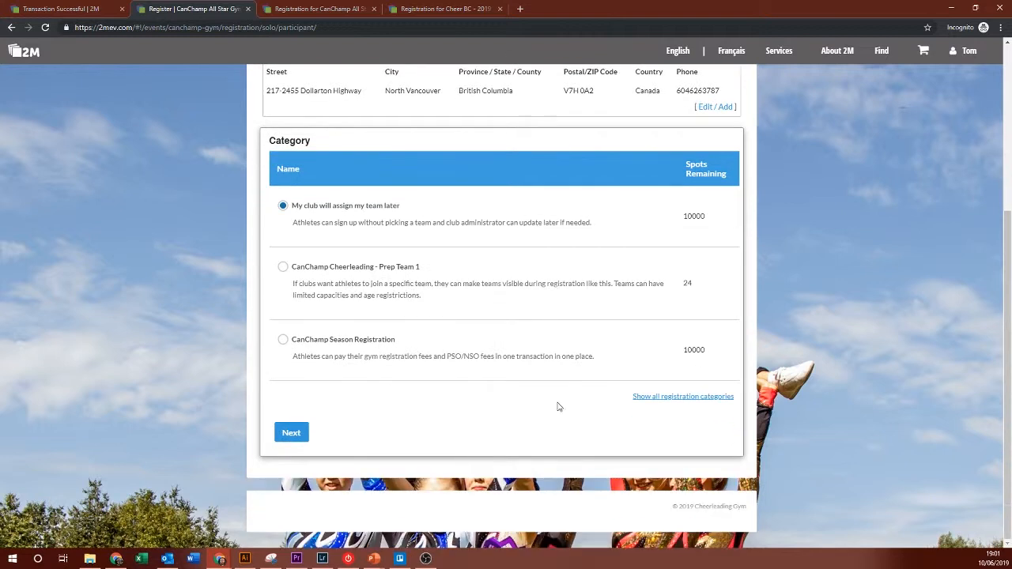
{"action": "left_click", "coordinate": [290, 433]}
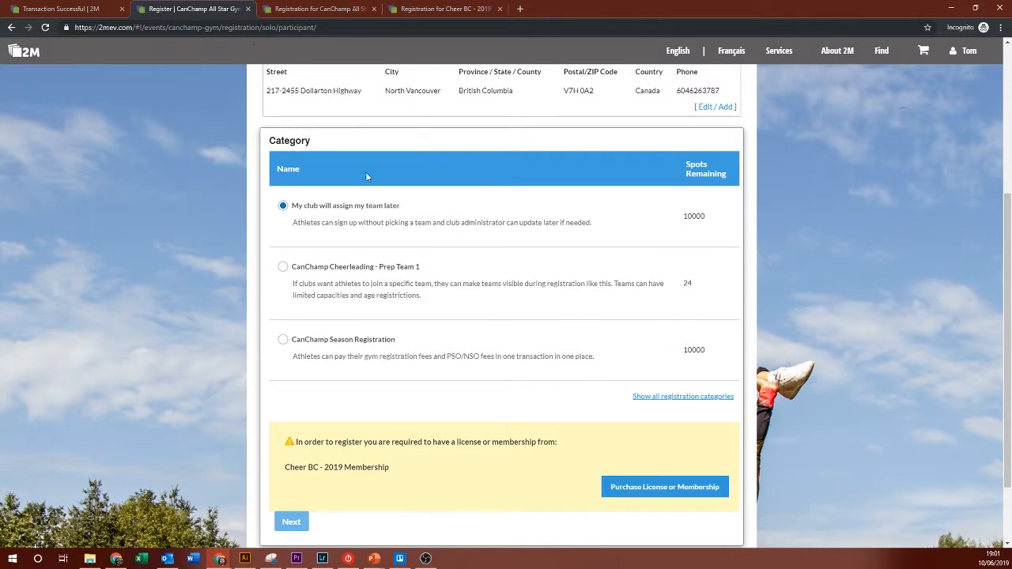
{"action": "left_click_drag", "start_coordinate": [295, 469], "coordinate": [388, 469]}
Step: Start buying the Cheer BC membership and choose the All-Star athlete option at $3.00 CAD
{"action": "left_click", "coordinate": [647, 488]}
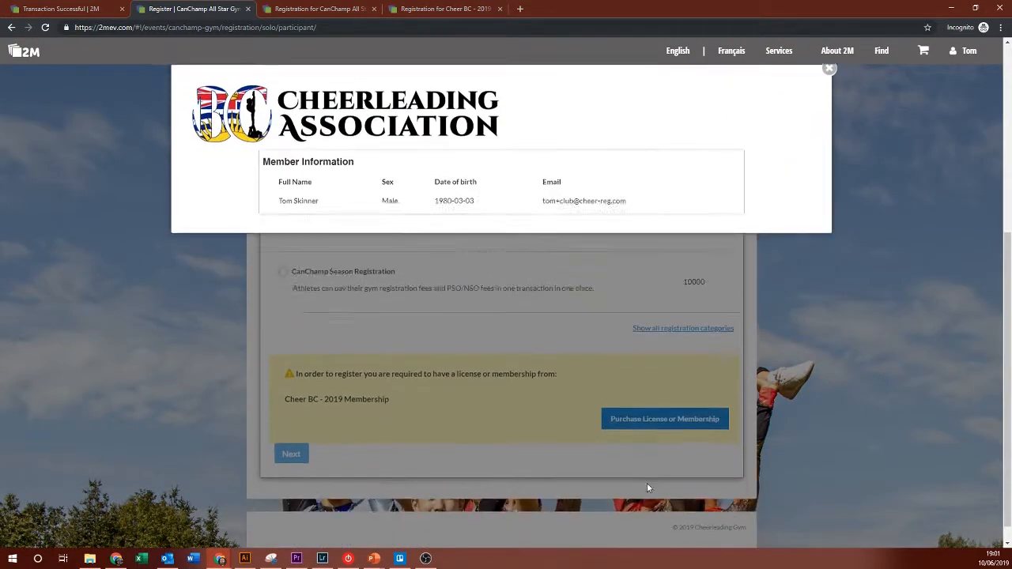
{"action": "scroll", "coordinate": [313, 79], "scroll_direction": "down", "scroll_amount": 2}
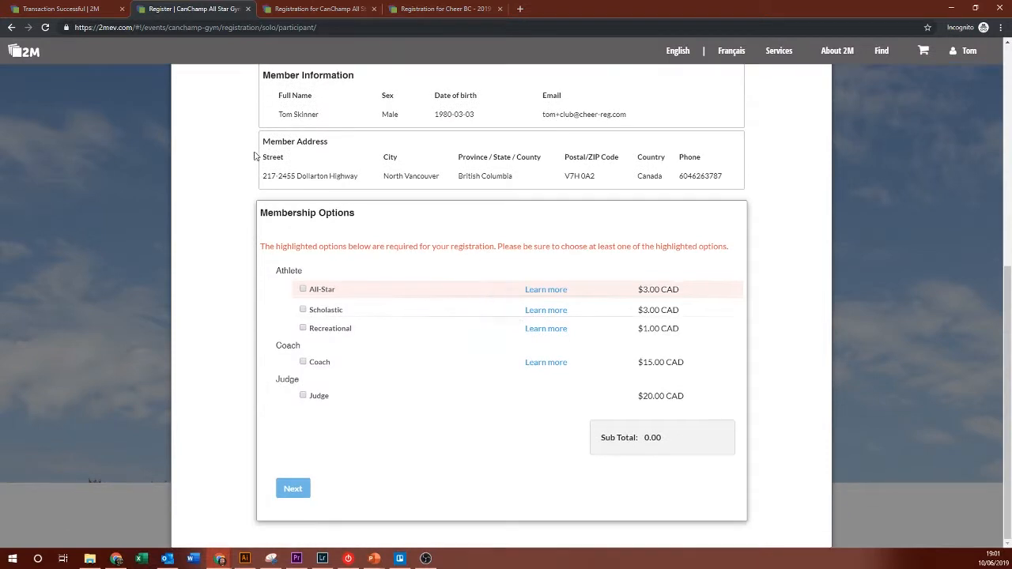
{"action": "scroll", "coordinate": [324, 124], "scroll_direction": "up", "scroll_amount": 3}
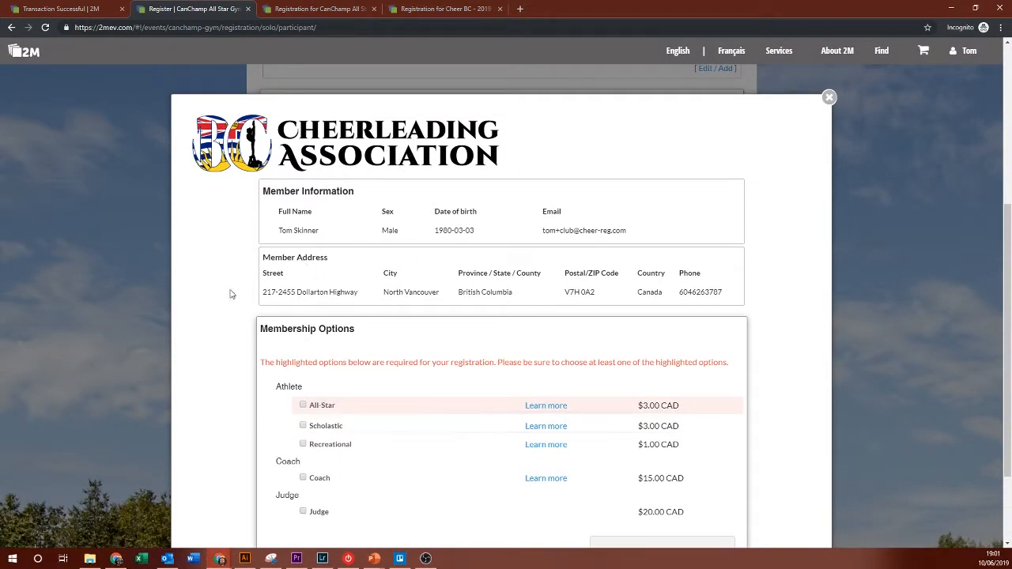
{"action": "scroll", "coordinate": [233, 332], "scroll_direction": "down", "scroll_amount": 2}
{"action": "scroll", "coordinate": [233, 333], "scroll_direction": "down", "scroll_amount": 1}
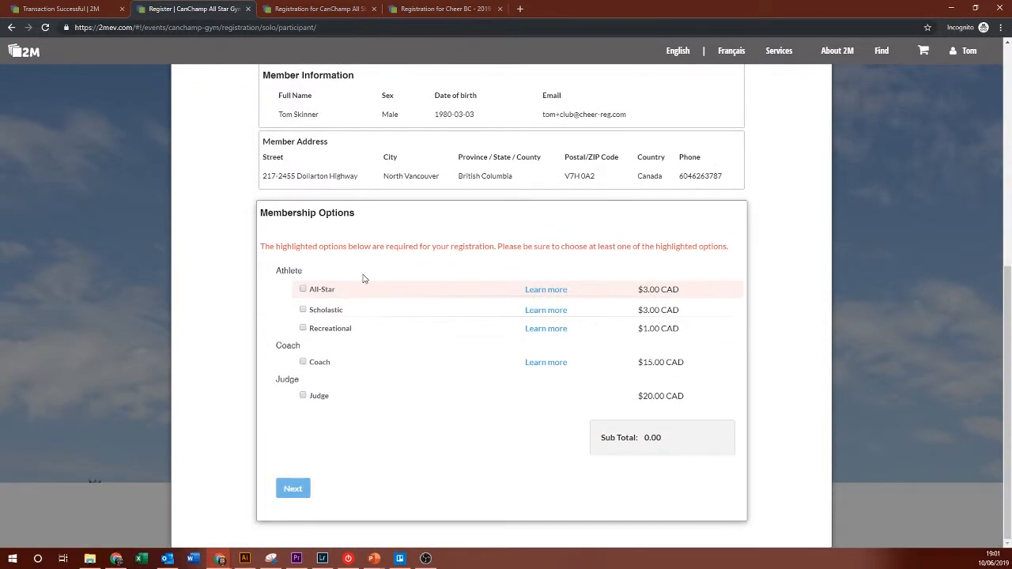
{"action": "left_click", "coordinate": [304, 290]}
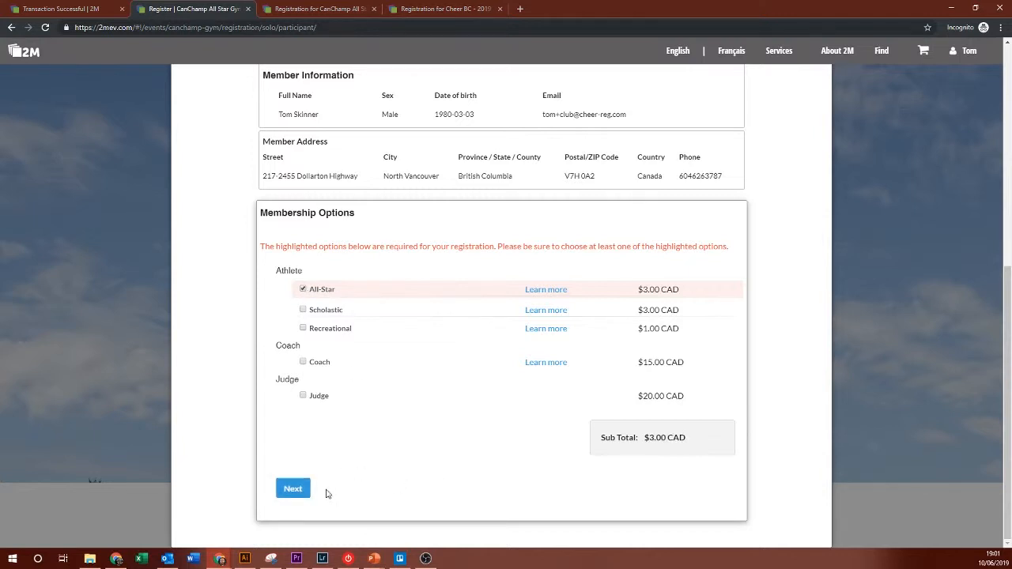
{"action": "left_click", "coordinate": [293, 488]}
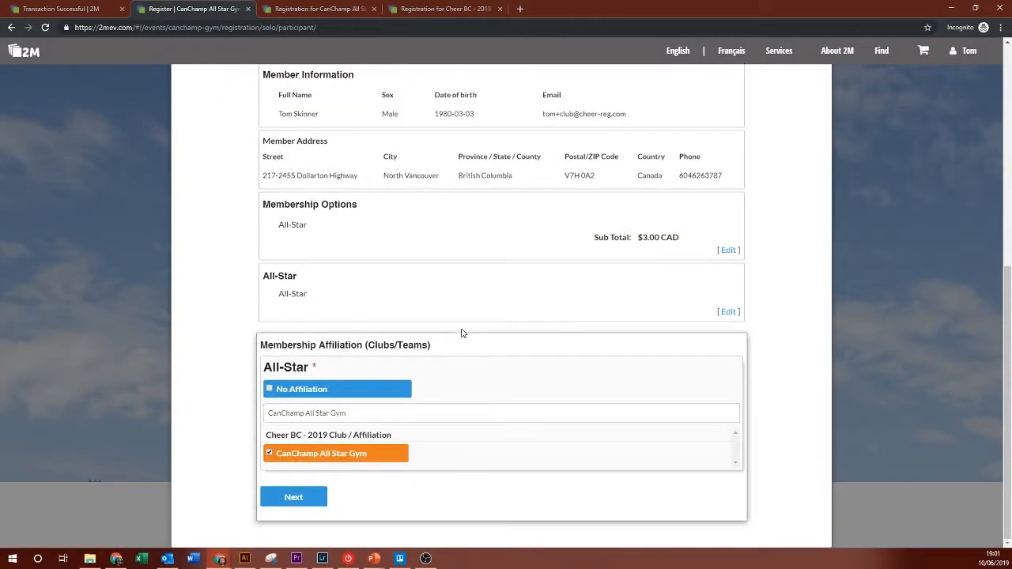
Step: Confirm the CanChamp All Star Gym affiliation and choose 'I will pay myself / Online Payment'
{"action": "left_click", "coordinate": [304, 500]}
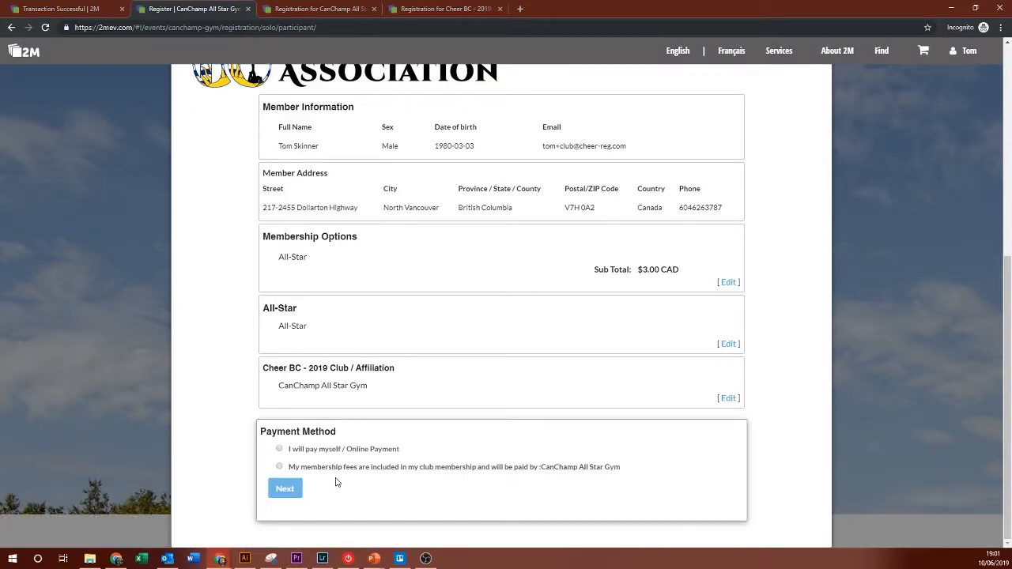
{"action": "left_click_drag", "start_coordinate": [338, 476], "coordinate": [346, 445]}
{"action": "left_click", "coordinate": [345, 448]}
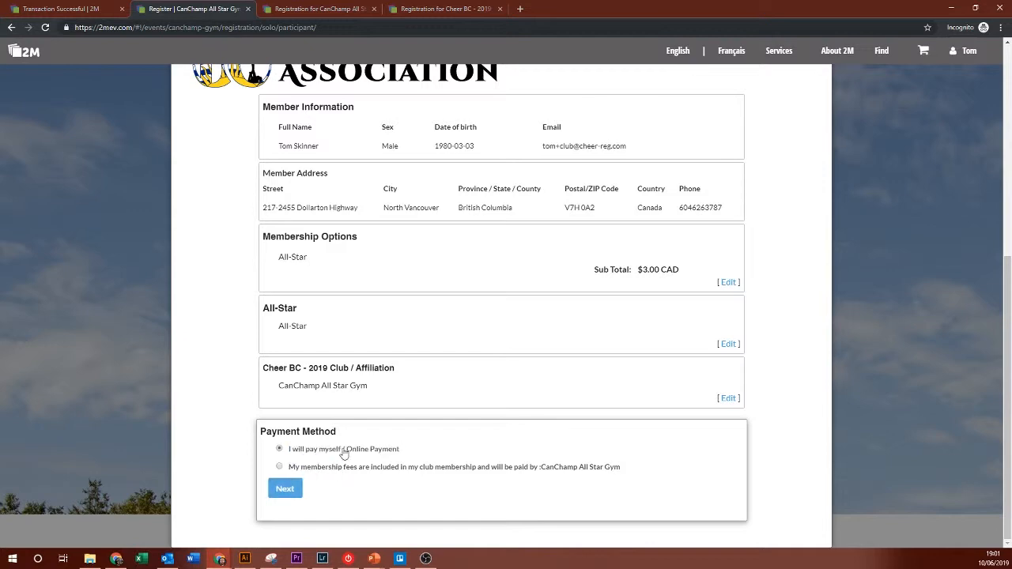
{"action": "left_click", "coordinate": [287, 485]}
{"action": "scroll", "coordinate": [379, 319], "scroll_direction": "down", "scroll_amount": 5}
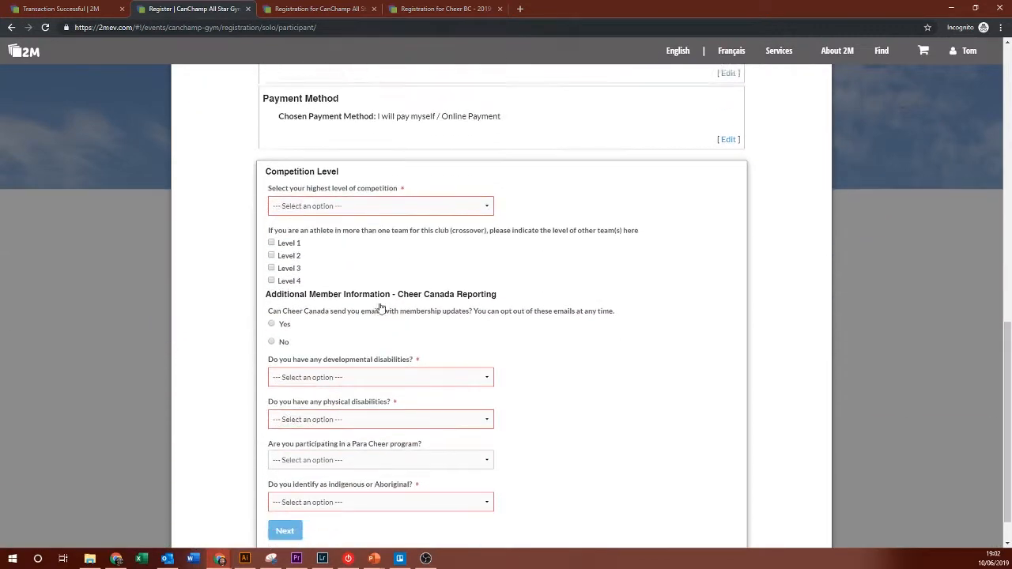
Step: Set highest competition level to Level 3 with a Level 2 crossover, declining update emails
{"action": "left_click", "coordinate": [351, 165]}
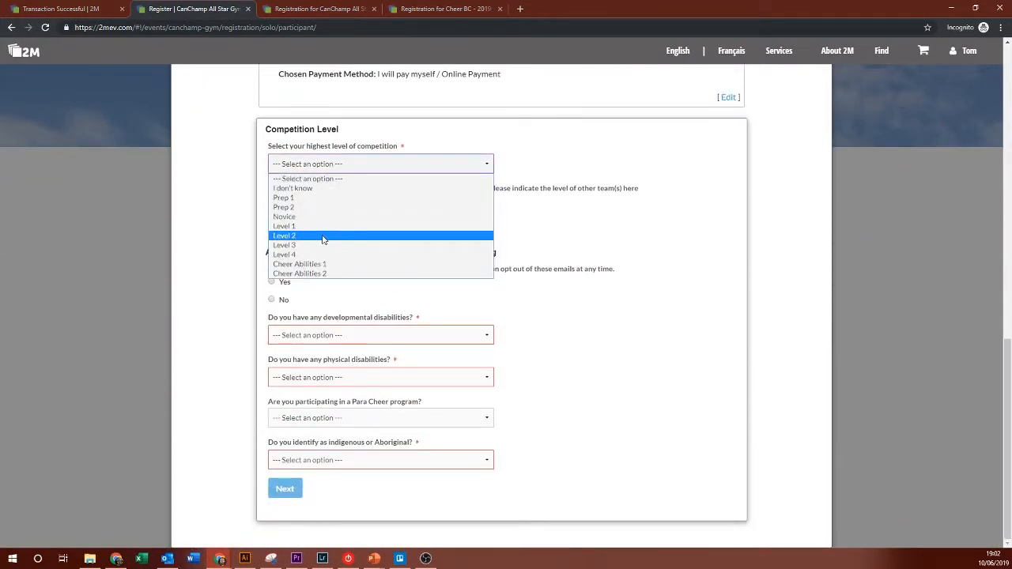
{"action": "left_click", "coordinate": [314, 249]}
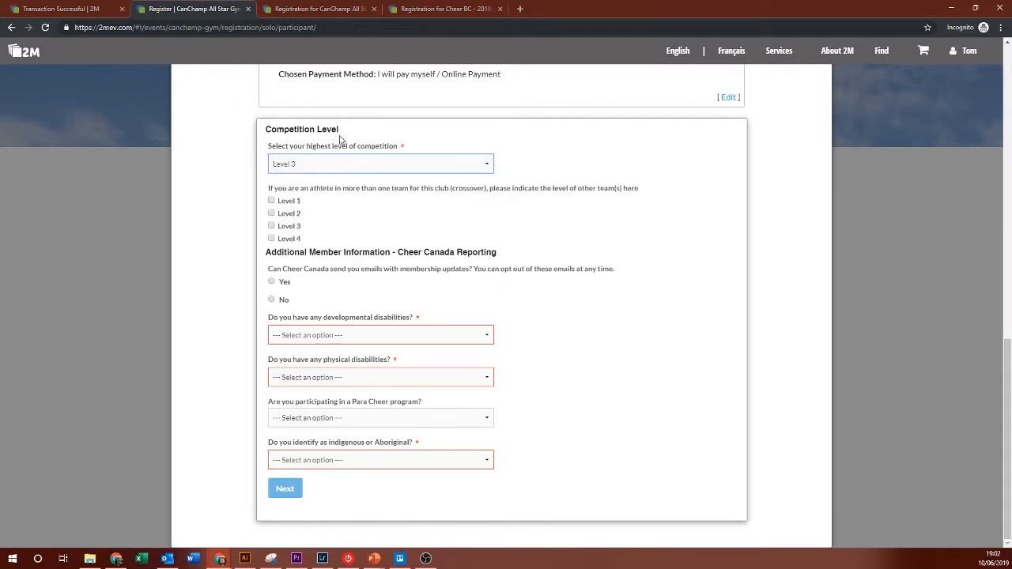
{"action": "left_click", "coordinate": [289, 214]}
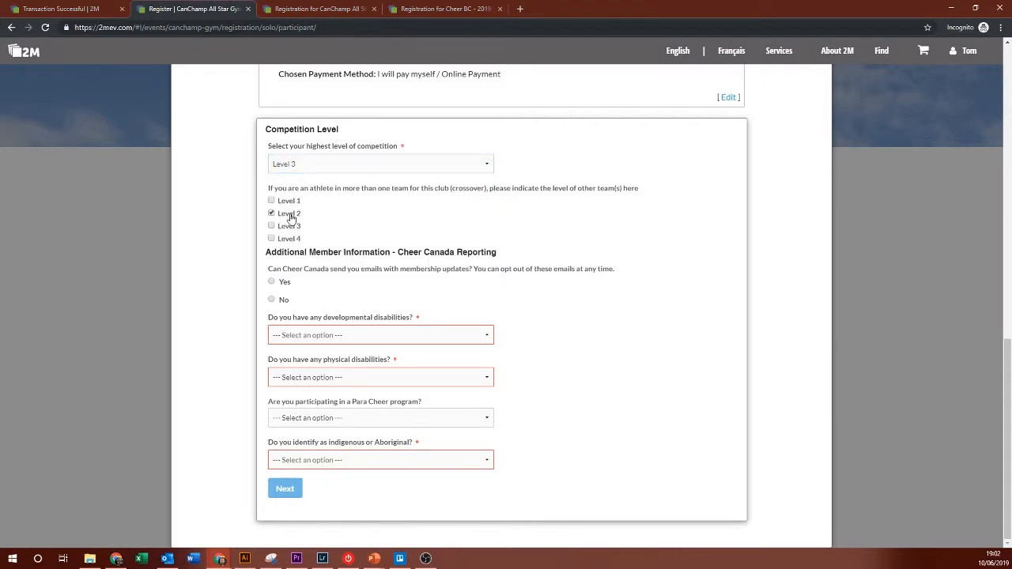
{"action": "left_click", "coordinate": [281, 301]}
Step: Answer Yes to developmental disabilities and No to physical, Para Cheer and indigenous questions, then submit
{"action": "left_click", "coordinate": [282, 361]}
{"action": "left_click", "coordinate": [283, 397]}
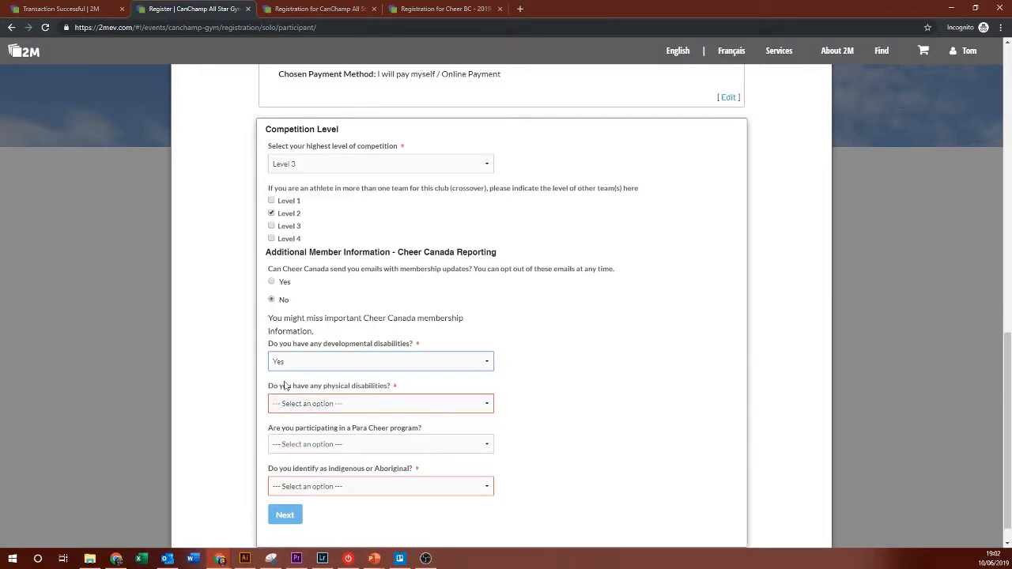
{"action": "left_click", "coordinate": [285, 404]}
{"action": "left_click", "coordinate": [283, 429]}
{"action": "left_click", "coordinate": [288, 445]}
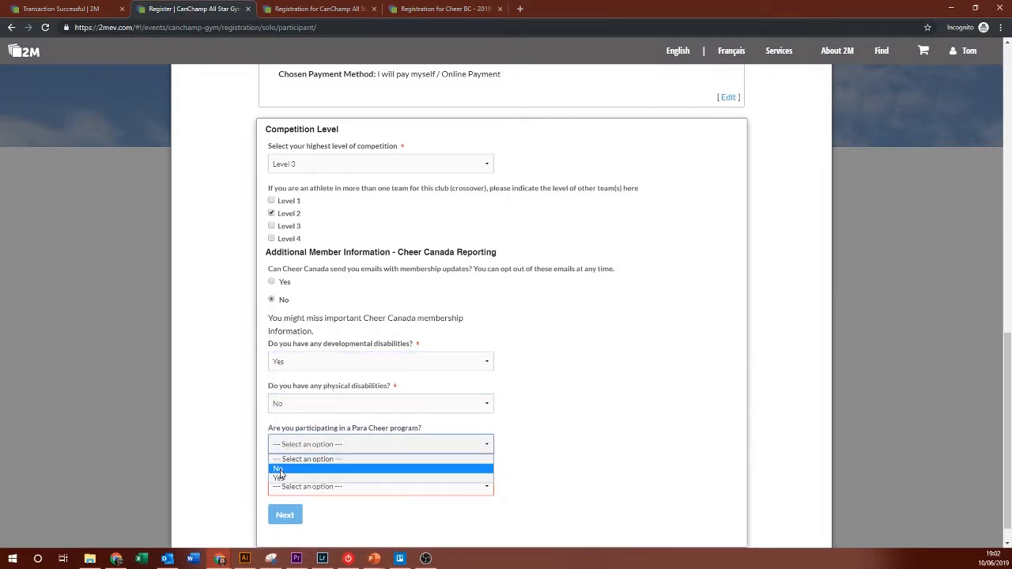
{"action": "left_click", "coordinate": [278, 468]}
{"action": "left_click", "coordinate": [280, 487]}
{"action": "left_click", "coordinate": [283, 511]}
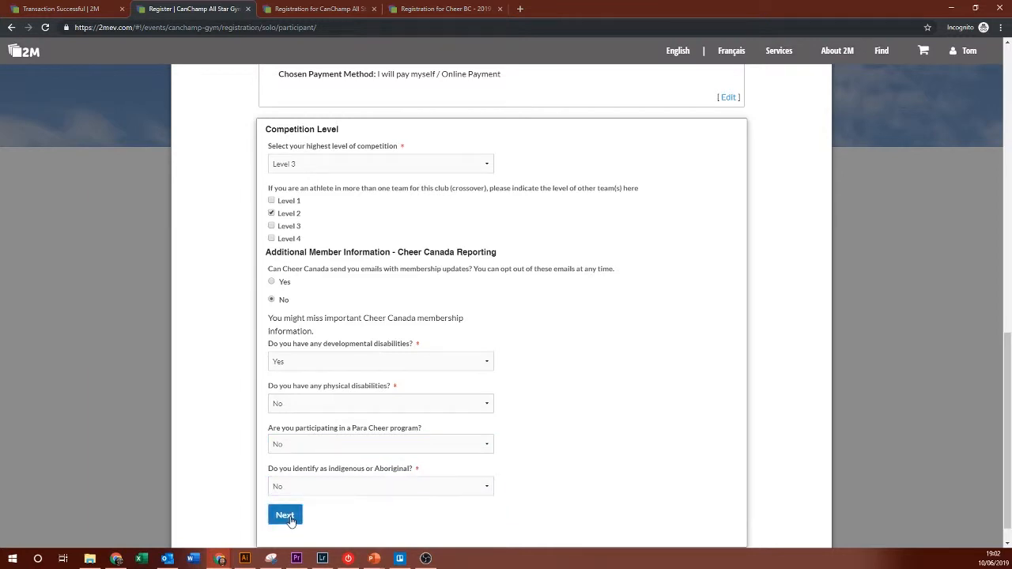
{"action": "left_click", "coordinate": [289, 518]}
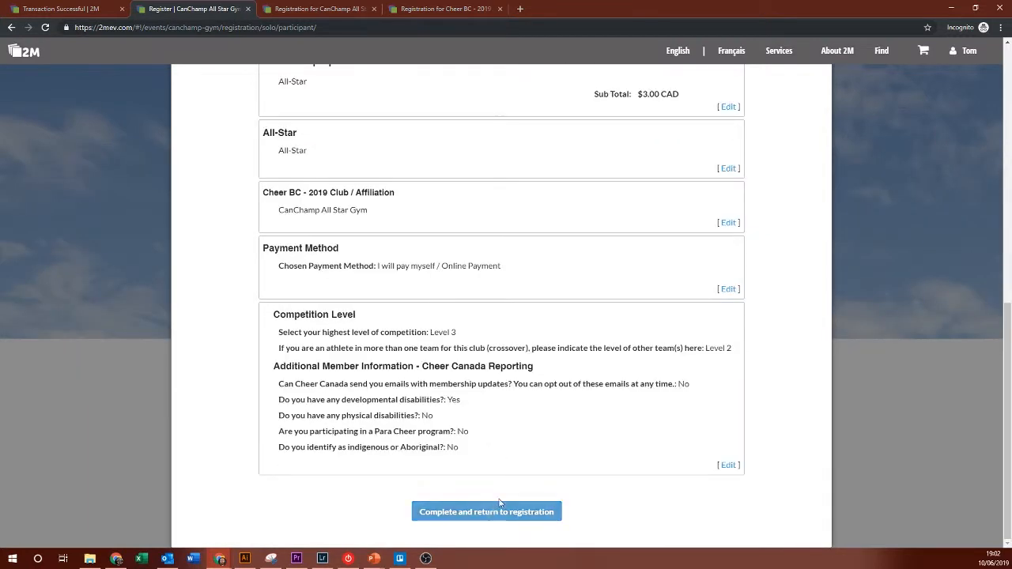
Step: Finish the affiliation, answer 'Previous member' for how they found the gym, and proceed to the cart
{"action": "left_click", "coordinate": [499, 506]}
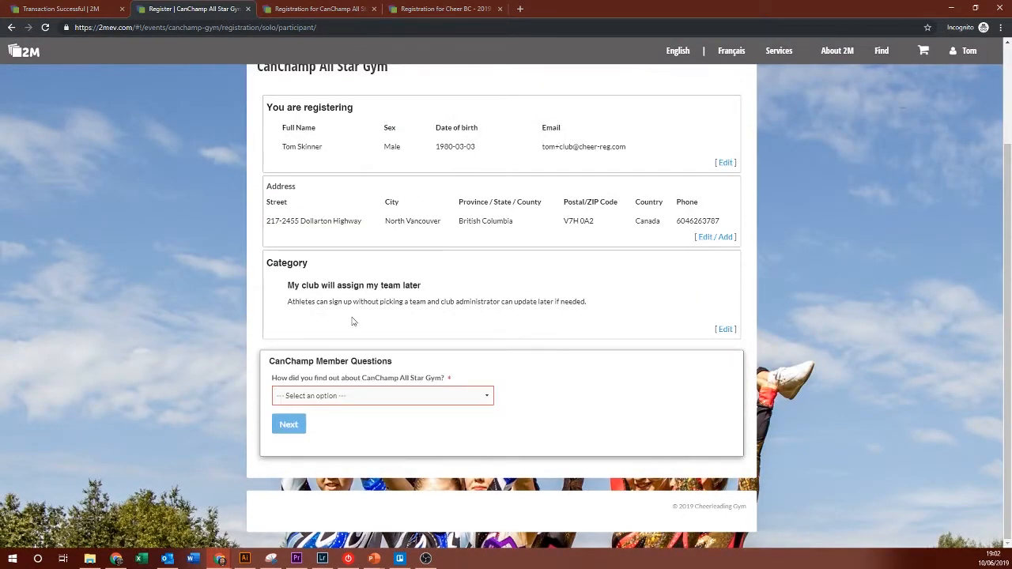
{"action": "left_click", "coordinate": [356, 397]}
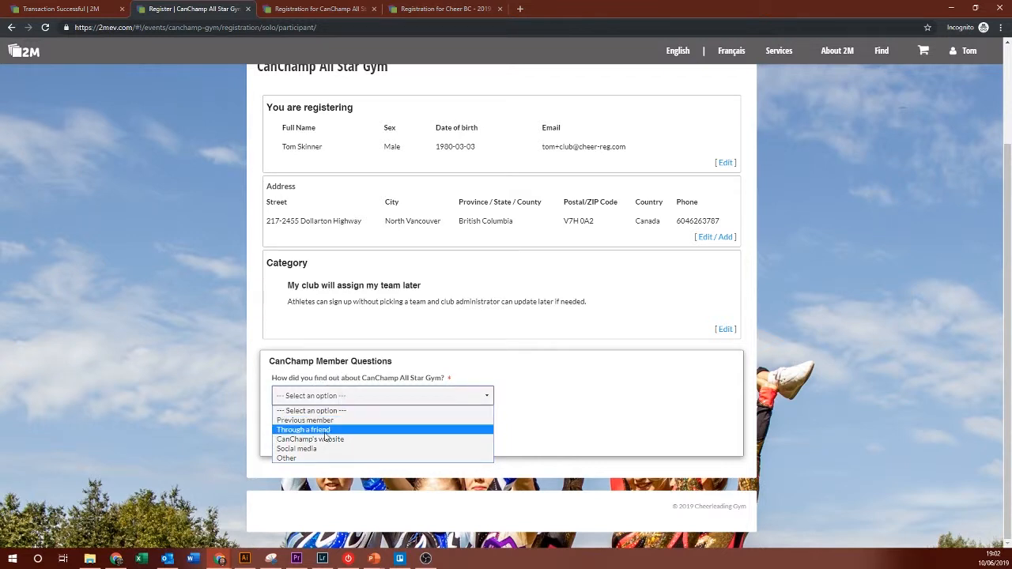
{"action": "left_click", "coordinate": [304, 419]}
{"action": "left_click", "coordinate": [286, 427]}
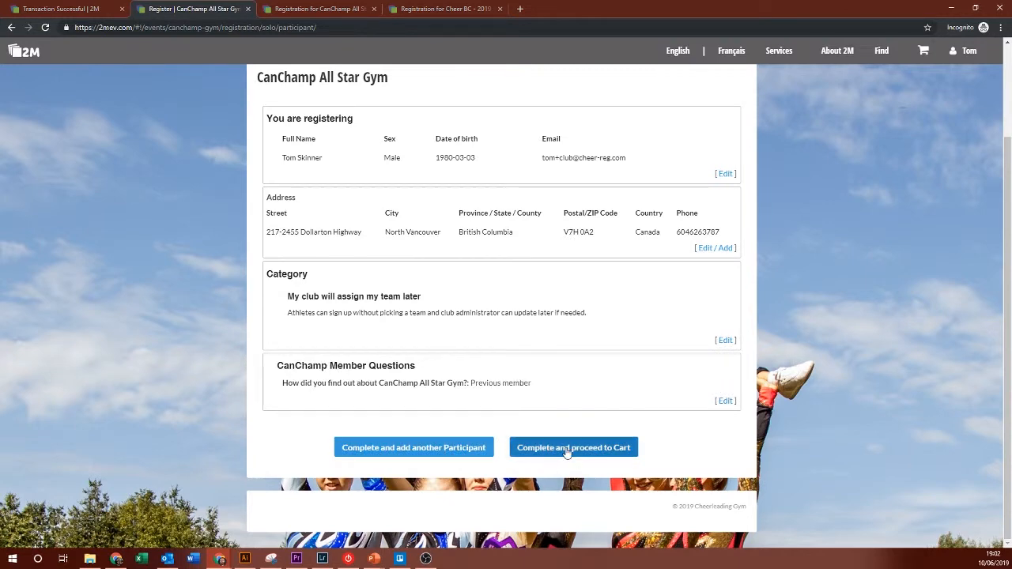
{"action": "left_click", "coordinate": [567, 450]}
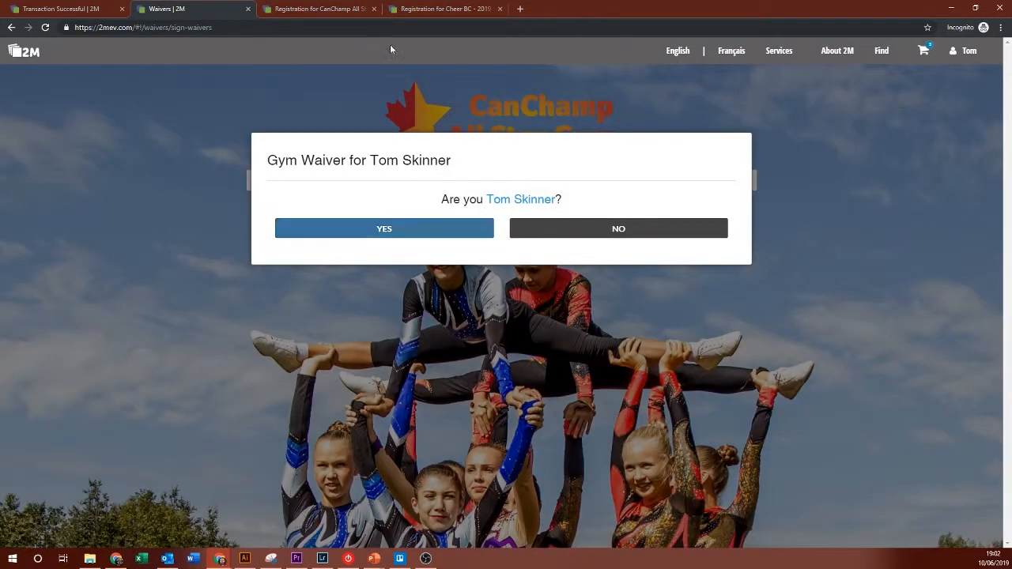
Step: Confirm the participant's identity, sign the gym waiver with their autofilled full name, and agree to it
{"action": "left_click", "coordinate": [343, 229]}
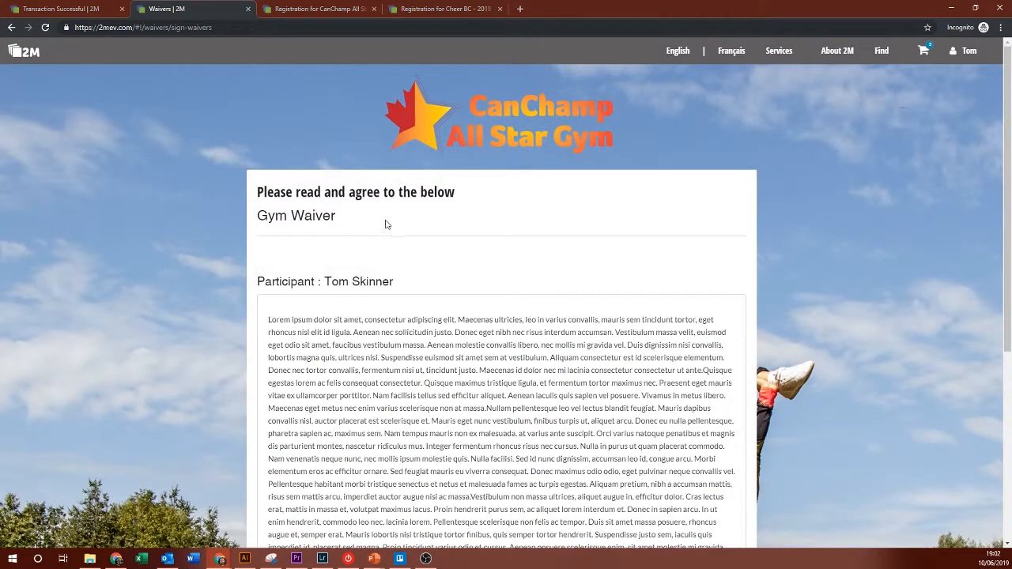
{"action": "scroll", "coordinate": [496, 214], "scroll_direction": "down", "scroll_amount": 1}
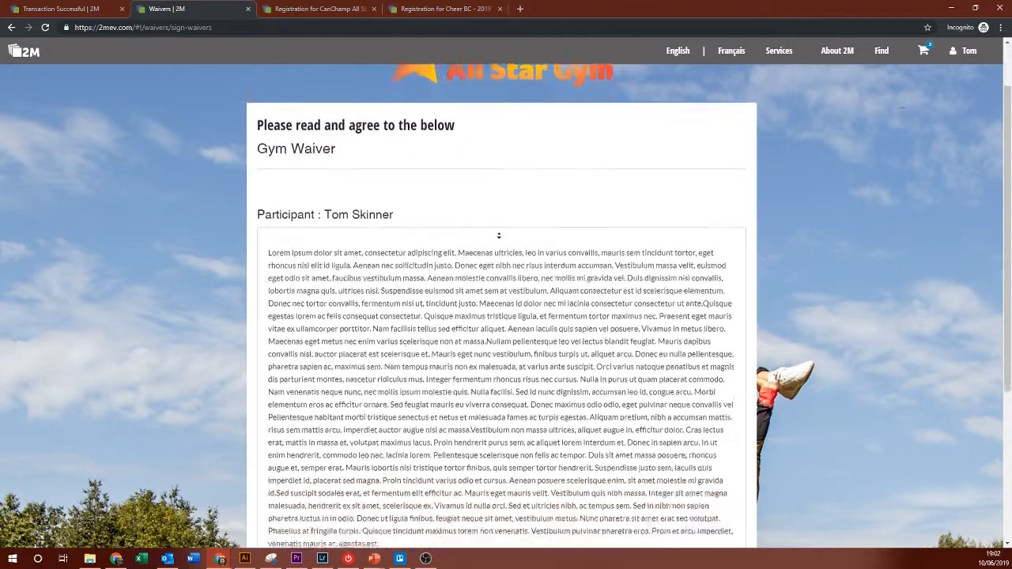
{"action": "scroll", "coordinate": [499, 235], "scroll_direction": "down", "scroll_amount": 3}
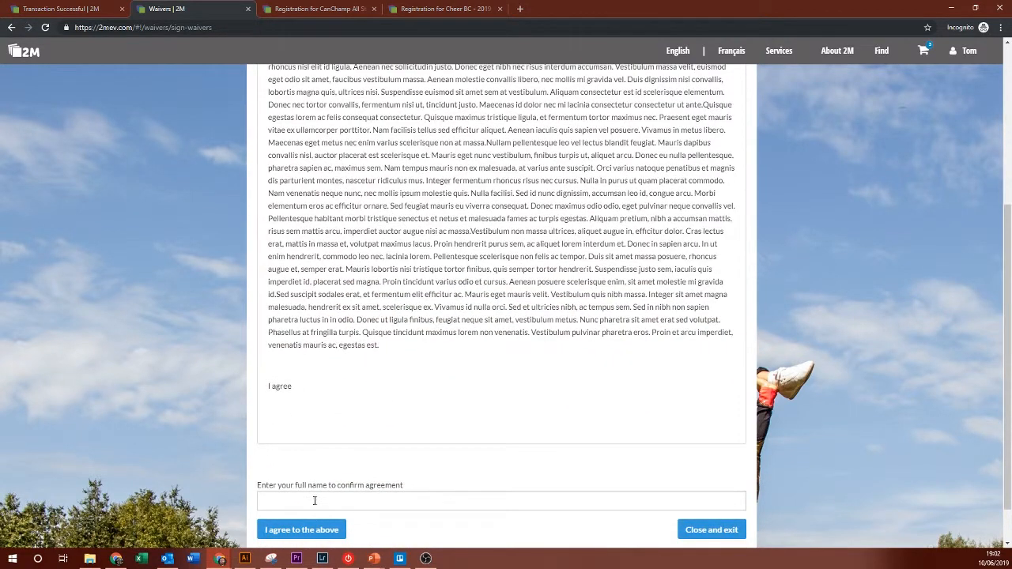
{"action": "left_click", "coordinate": [314, 500]}
{"action": "left_click", "coordinate": [320, 401]}
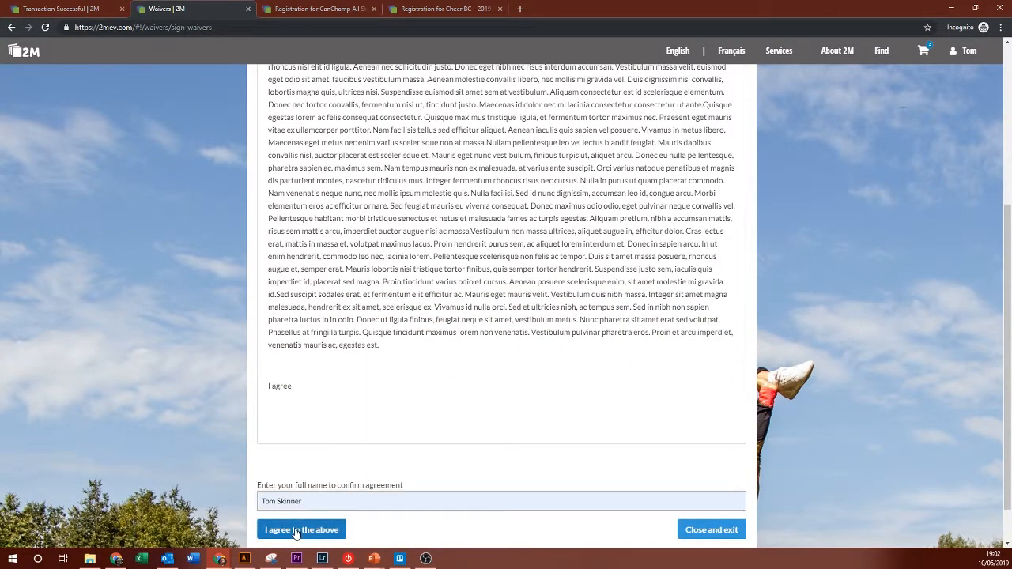
{"action": "left_click", "coordinate": [296, 530]}
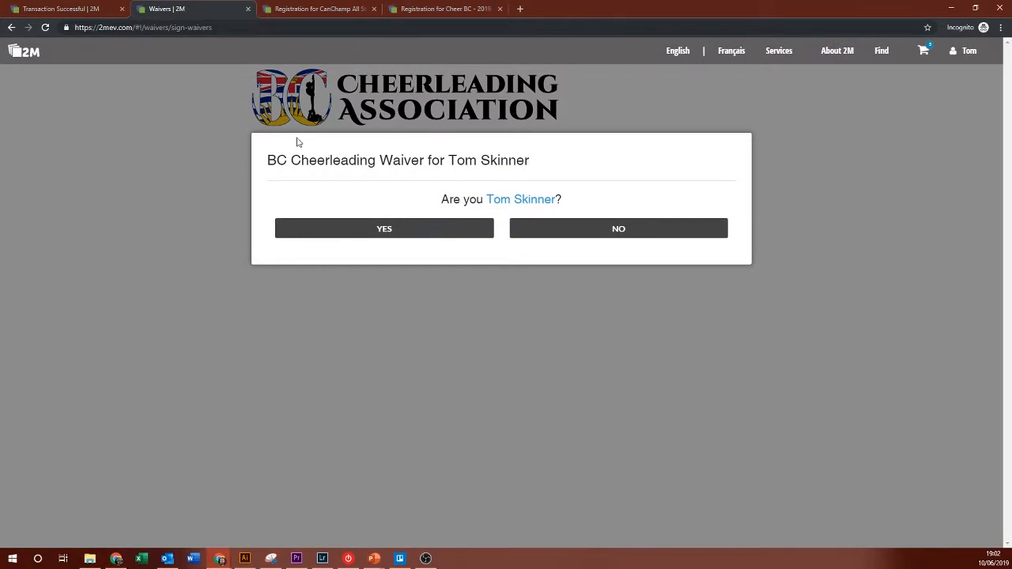
Step: Confirm identity, tick the risk and release acknowledgements, sign with the participant's full name, and agree
{"action": "left_click", "coordinate": [375, 230]}
{"action": "scroll", "coordinate": [373, 304], "scroll_direction": "down", "scroll_amount": 1}
{"action": "scroll", "coordinate": [372, 304], "scroll_direction": "down", "scroll_amount": 8}
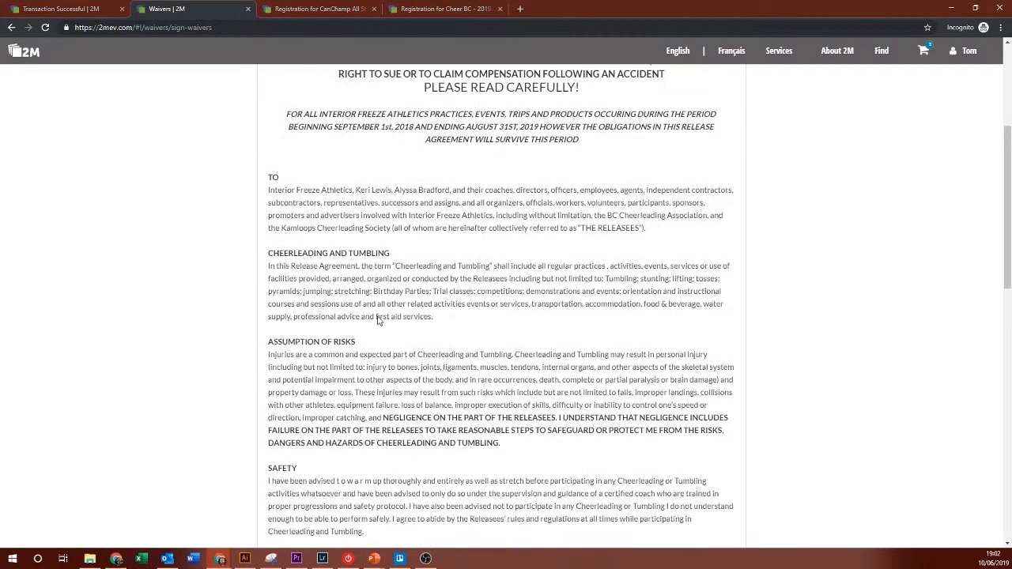
{"action": "left_click", "coordinate": [274, 421]}
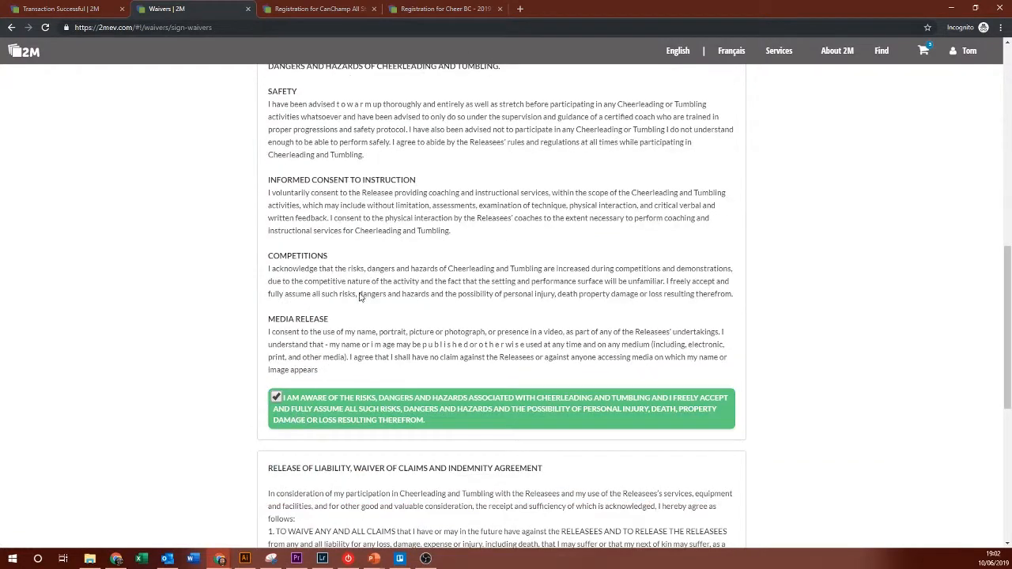
{"action": "scroll", "coordinate": [361, 294], "scroll_direction": "down", "scroll_amount": 4}
{"action": "left_click", "coordinate": [357, 411]}
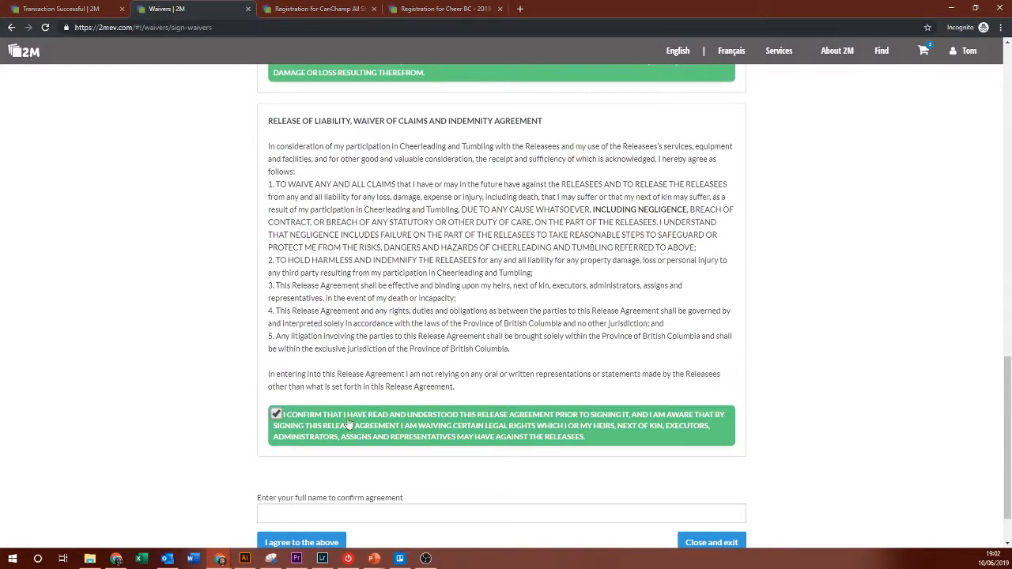
{"action": "scroll", "coordinate": [352, 408], "scroll_direction": "down", "scroll_amount": 1}
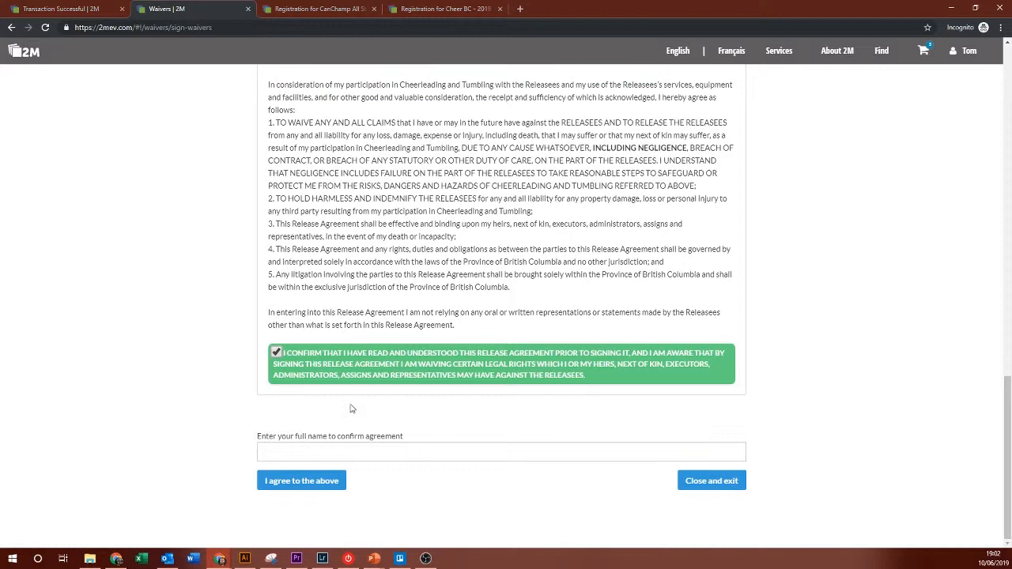
{"action": "left_click", "coordinate": [308, 451]}
{"action": "left_click", "coordinate": [302, 352]}
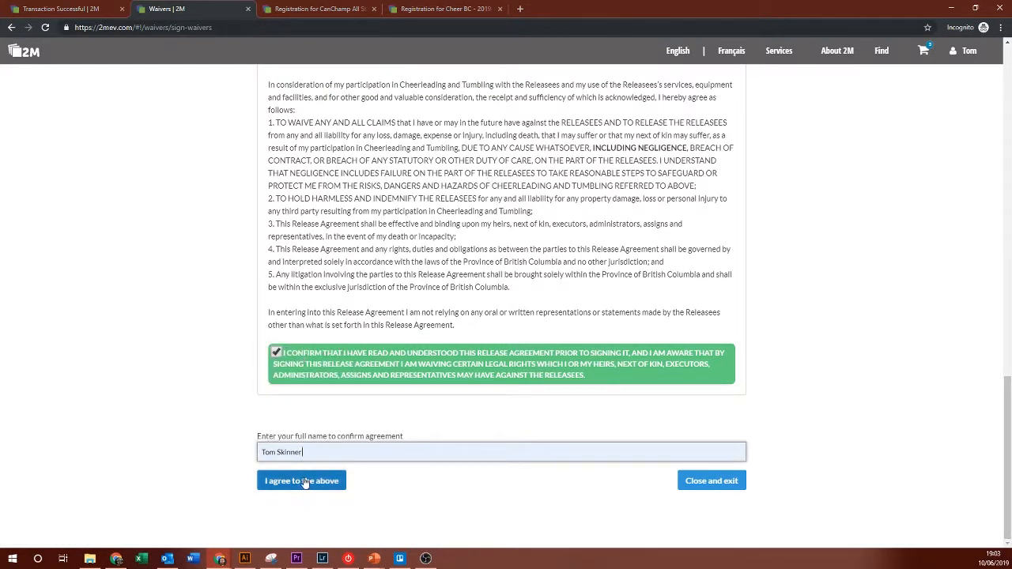
{"action": "left_click", "coordinate": [275, 481]}
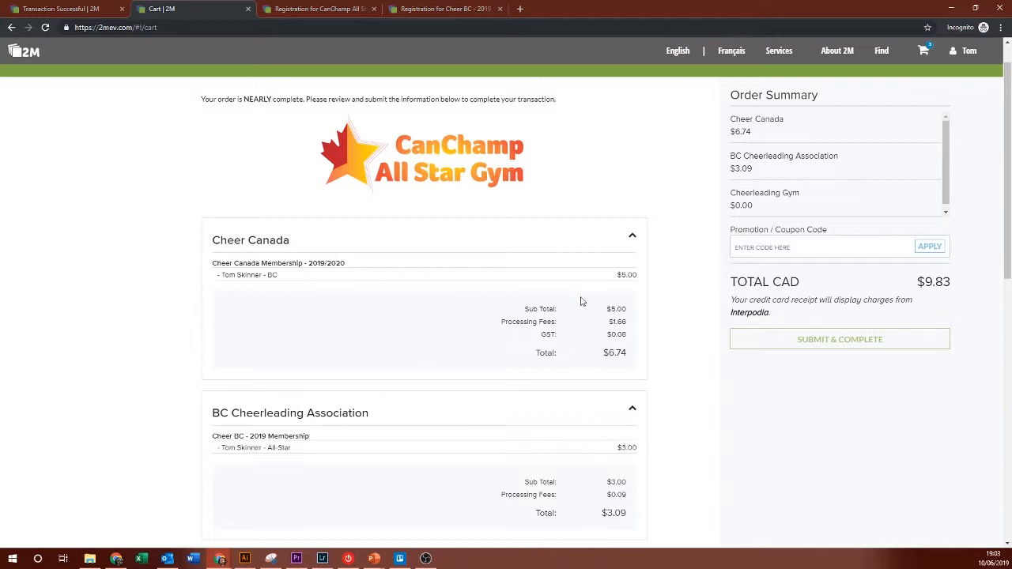
Step: Apply the CHEERBC and CHEERCANADA coupon codes so the order totals $0.00
{"action": "scroll", "coordinate": [653, 316], "scroll_direction": "down", "scroll_amount": 2}
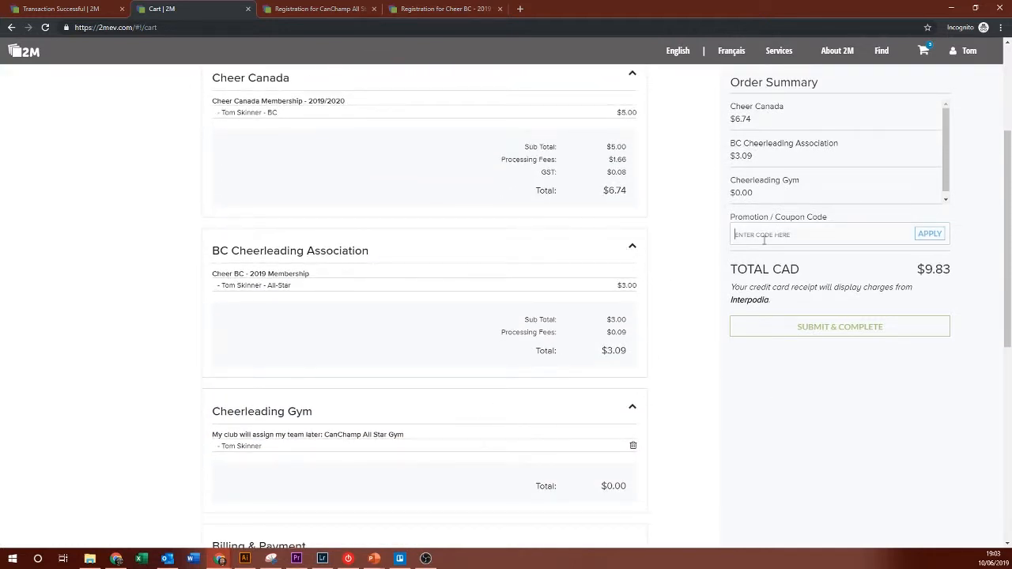
{"action": "left_click", "coordinate": [763, 240]}
{"action": "type", "text": "BC"}
{"action": "key", "text": "BackSpace"}
{"action": "key", "text": "BackSpace"}
{"action": "type", "text": "CHEERBC"}
{"action": "key", "text": "Return"}
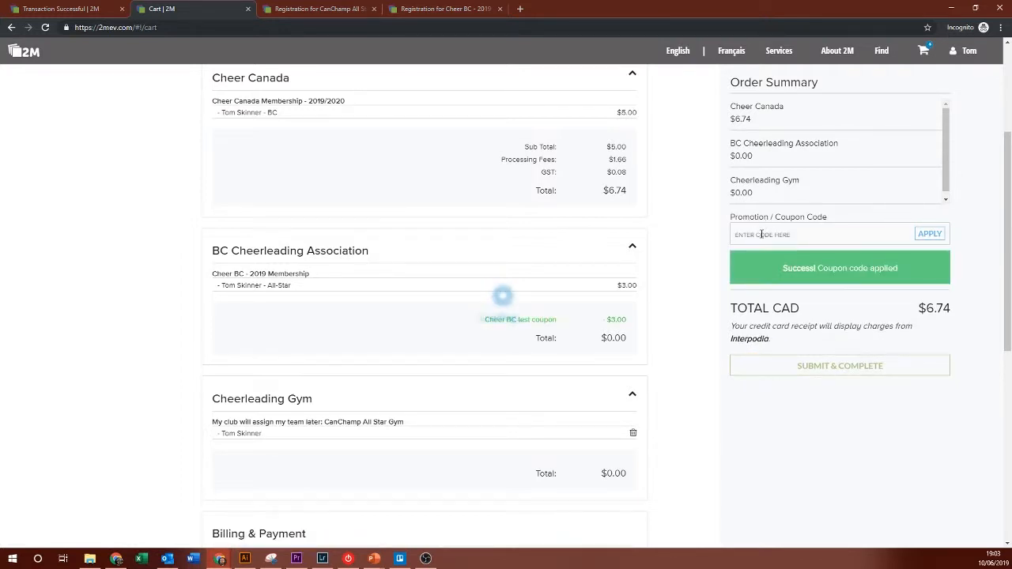
{"action": "type", "text": "CHEE"}
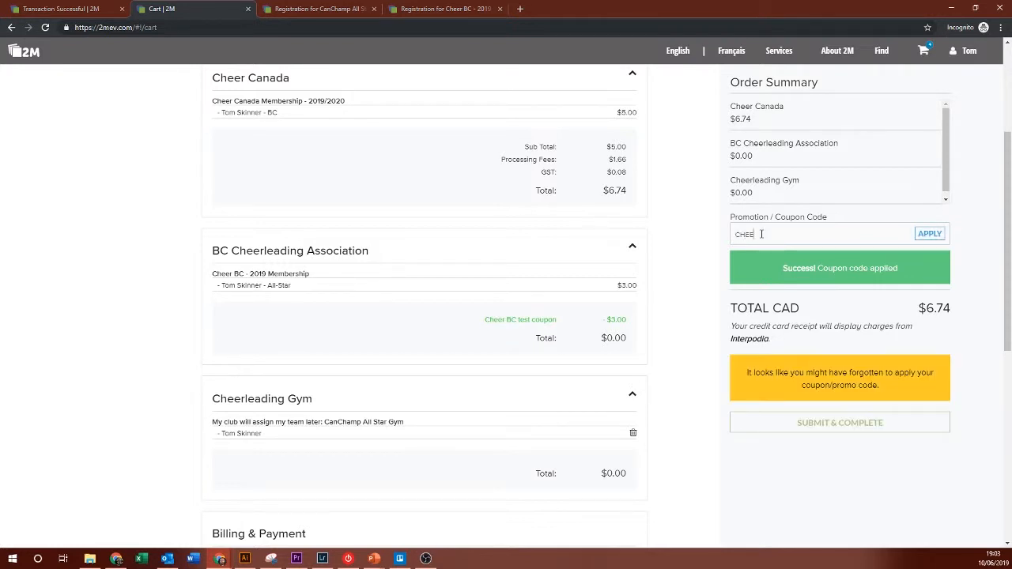
{"action": "type", "text": "RCANADA"}
{"action": "left_click", "coordinate": [930, 234]}
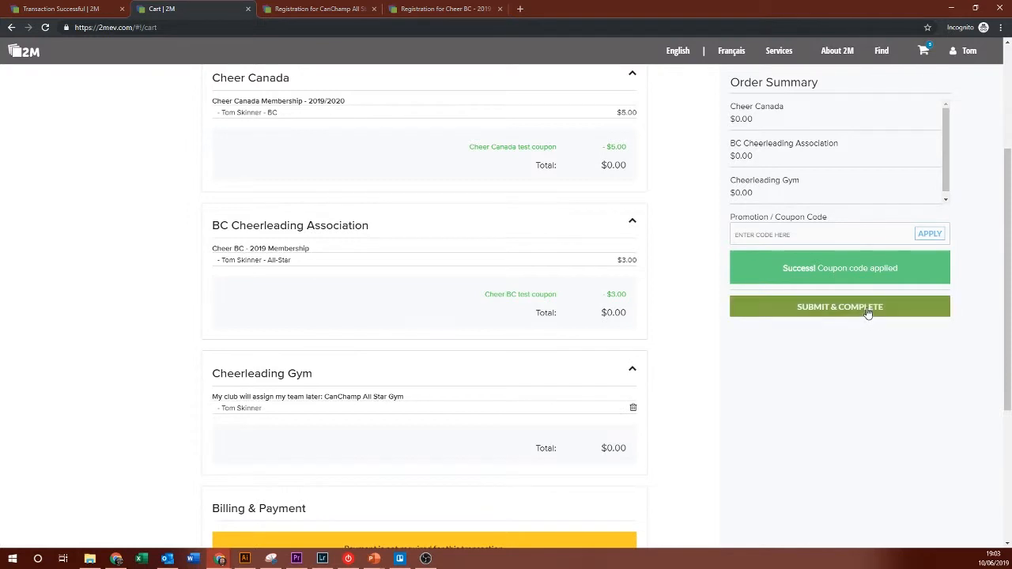
Step: Submit and complete the zero-total order, then move to the 2M management dashboard window
{"action": "left_click", "coordinate": [865, 312]}
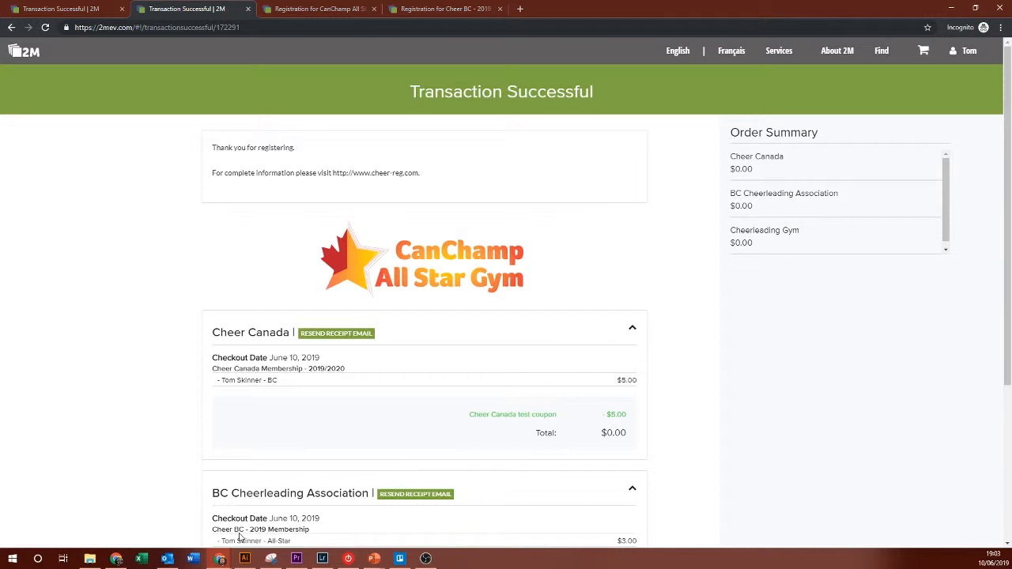
{"action": "mouse_move", "coordinate": [222, 560]}
{"action": "left_click", "coordinate": [421, 505]}
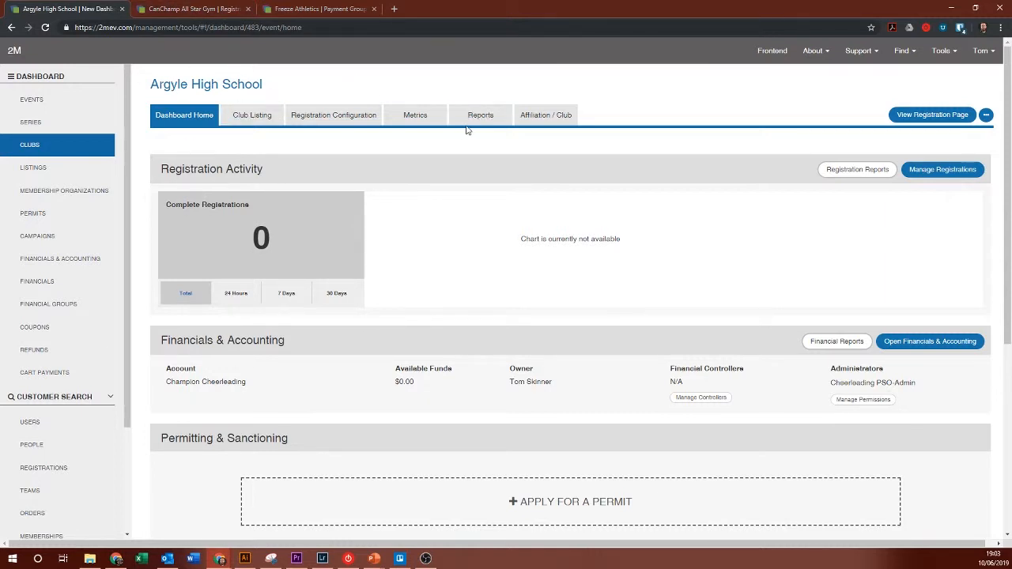
Step: Open Argyle High School's affiliated member list, clear the name filter, and leave Status on All
{"action": "left_click", "coordinate": [549, 120]}
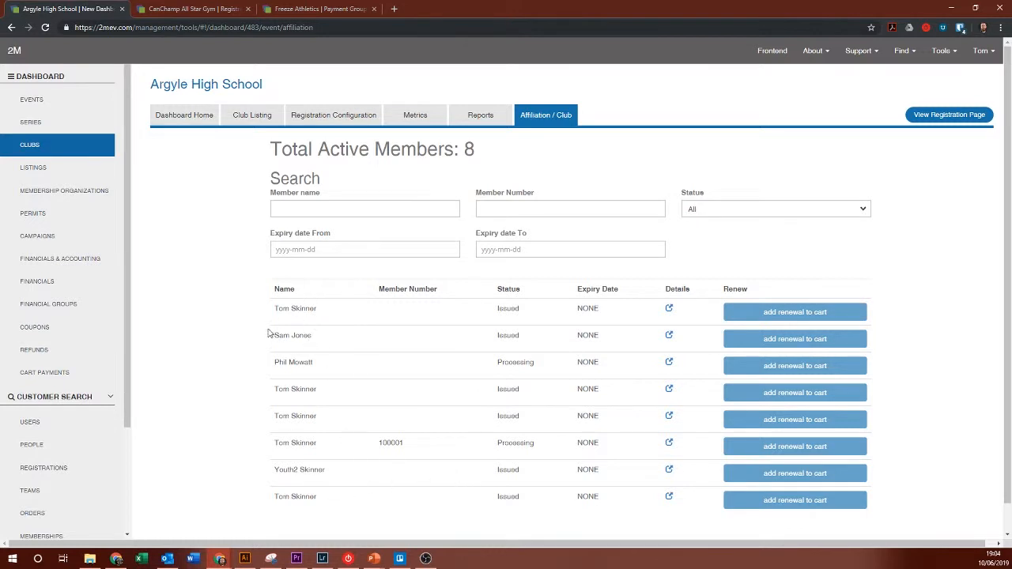
{"action": "left_click_drag", "start_coordinate": [269, 329], "coordinate": [347, 344]}
{"action": "left_click", "coordinate": [359, 346]}
{"action": "left_click", "coordinate": [310, 210]}
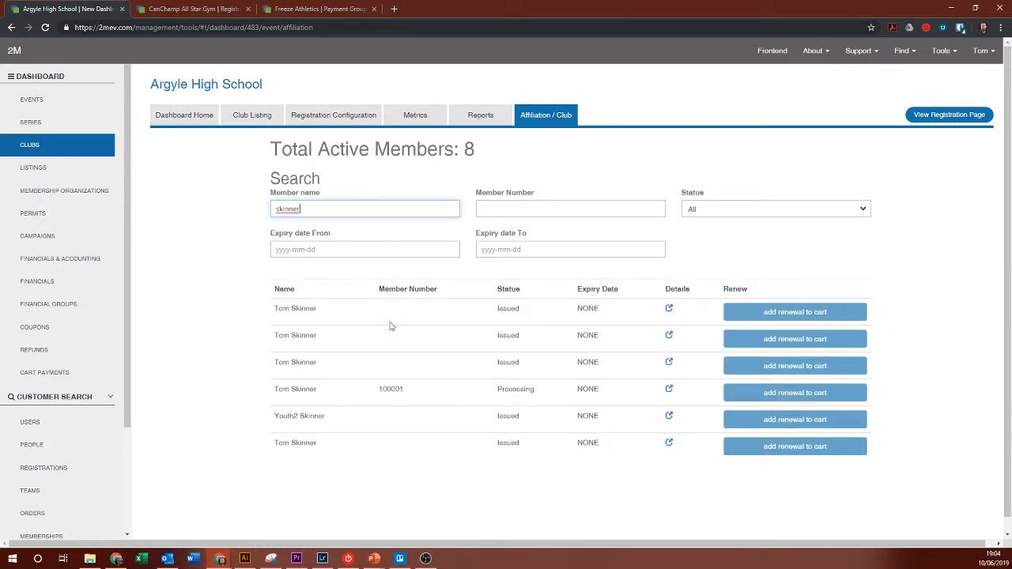
{"action": "double_click", "coordinate": [345, 209]}
{"action": "key", "text": "BackSpace"}
{"action": "left_click", "coordinate": [692, 211]}
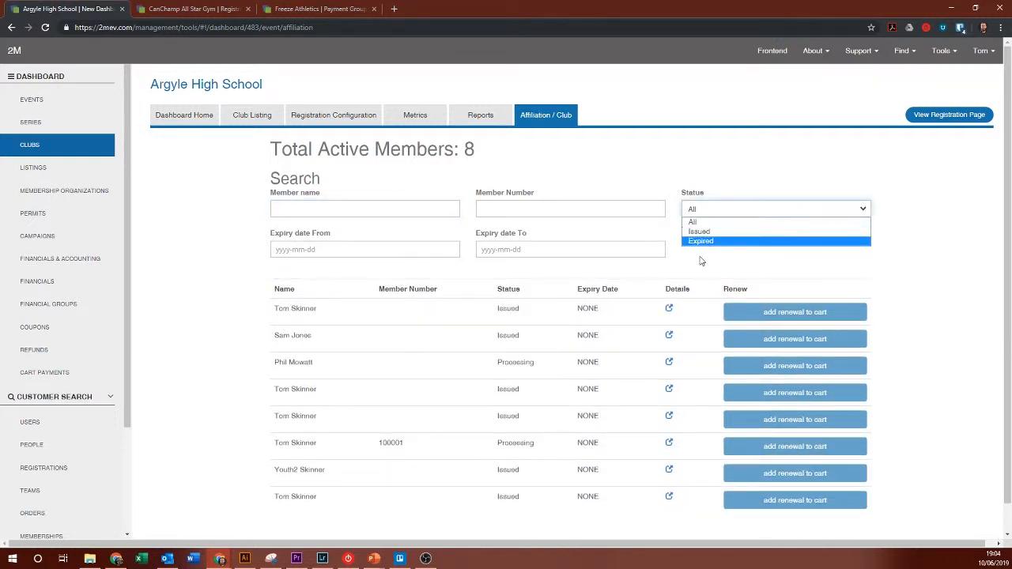
{"action": "left_click", "coordinate": [652, 182]}
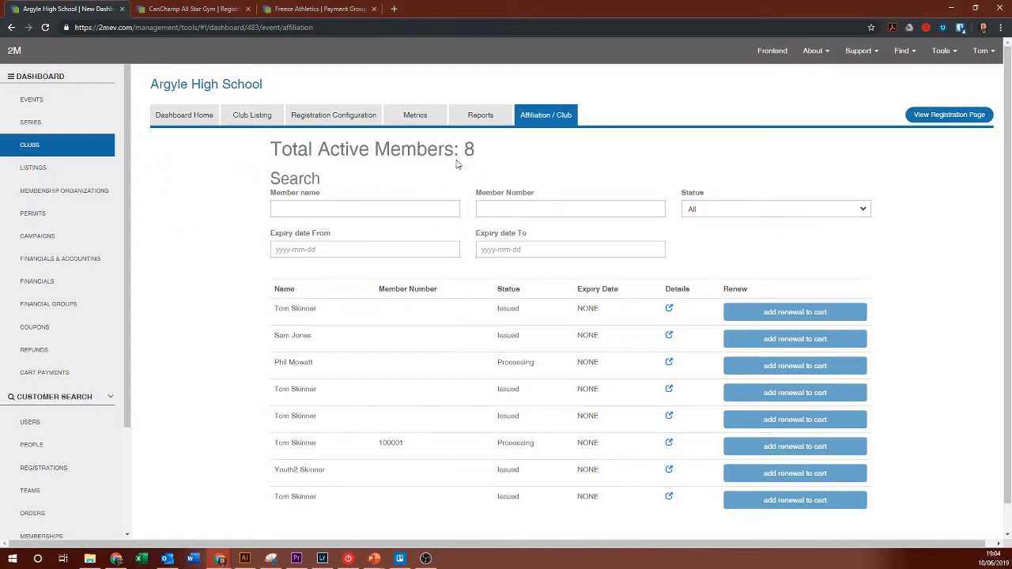
{"action": "left_click", "coordinate": [189, 8]}
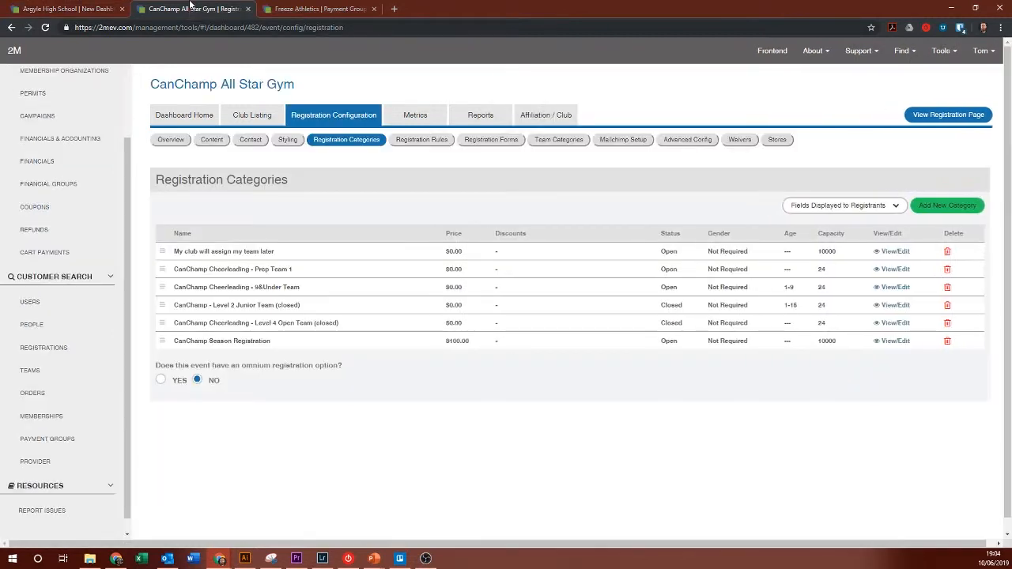
Step: Browse CanChamp's Dashboard Home, Registration Configuration and Affiliation / Club, then open Manage Registrations
{"action": "left_click", "coordinate": [182, 117]}
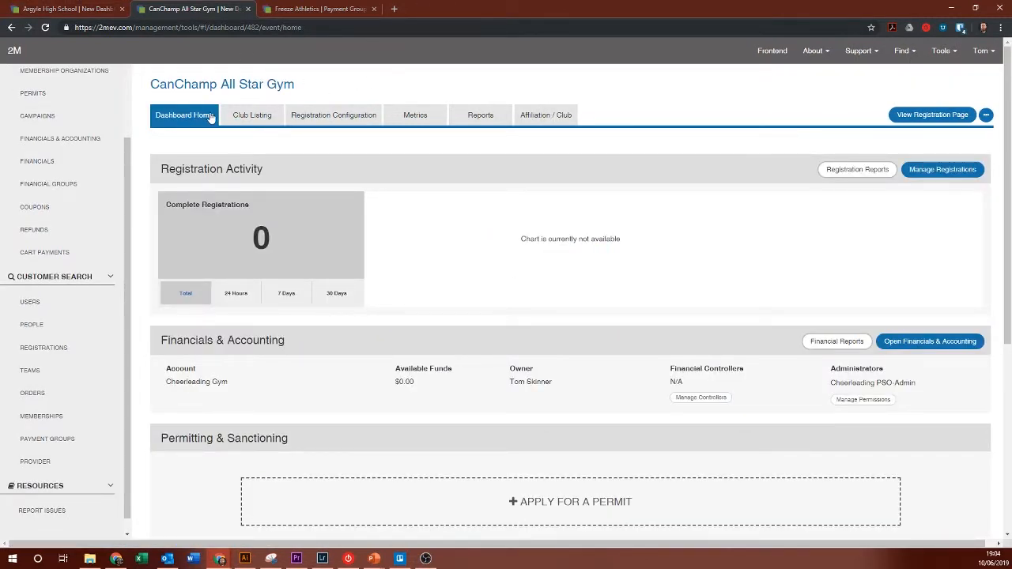
{"action": "left_click", "coordinate": [326, 119]}
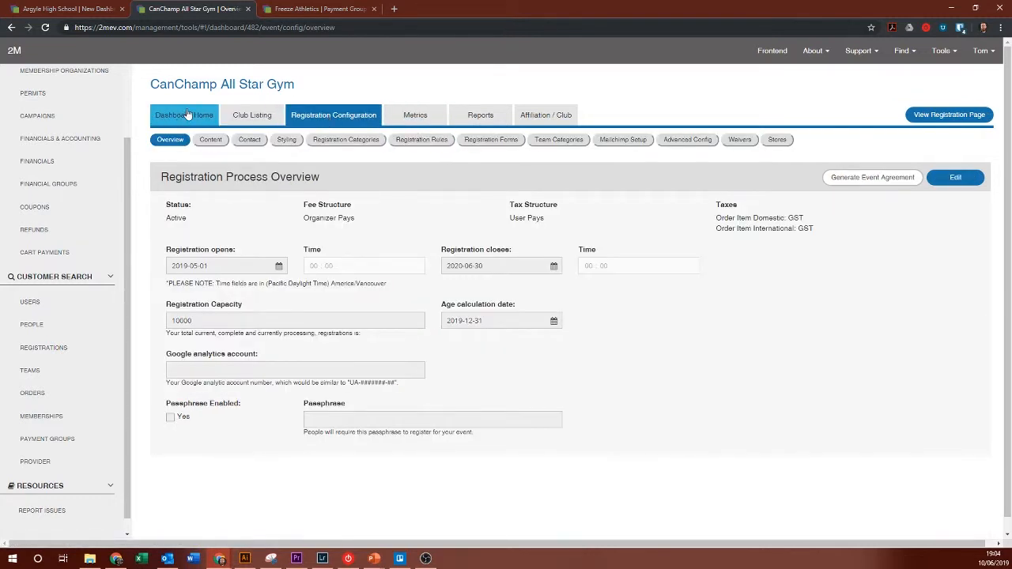
{"action": "left_click", "coordinate": [538, 113]}
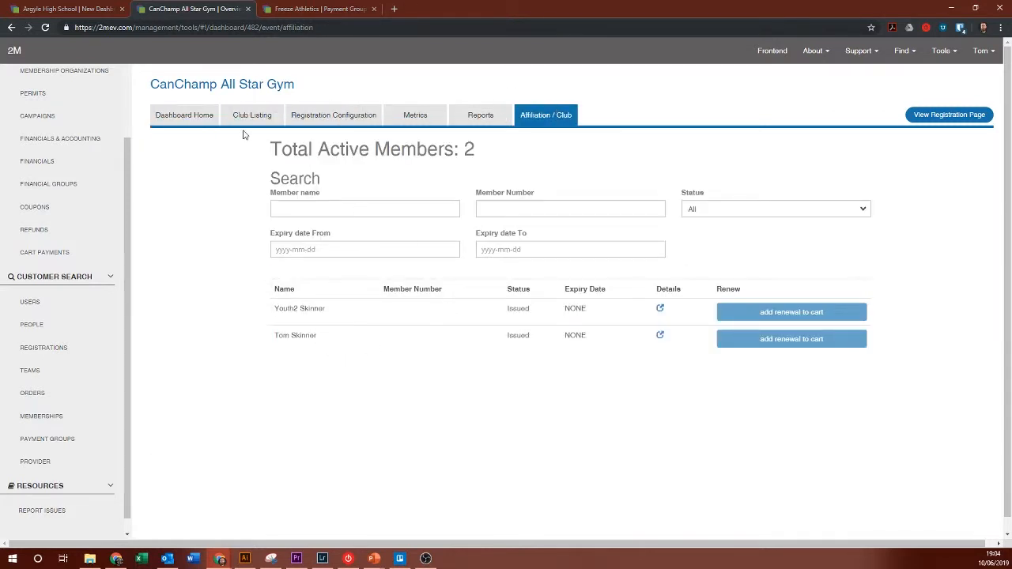
{"action": "left_click", "coordinate": [182, 120]}
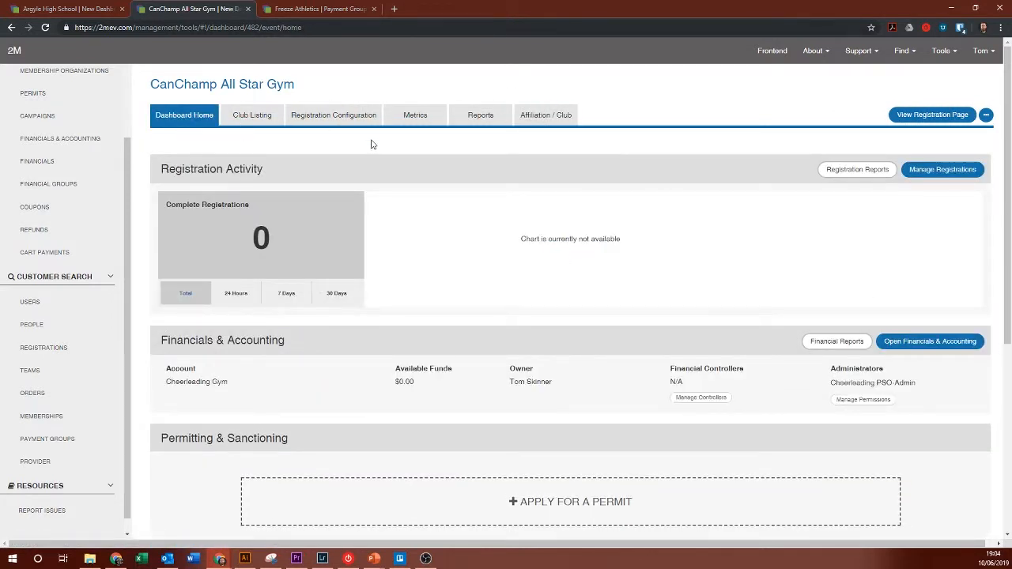
{"action": "left_click", "coordinate": [927, 171]}
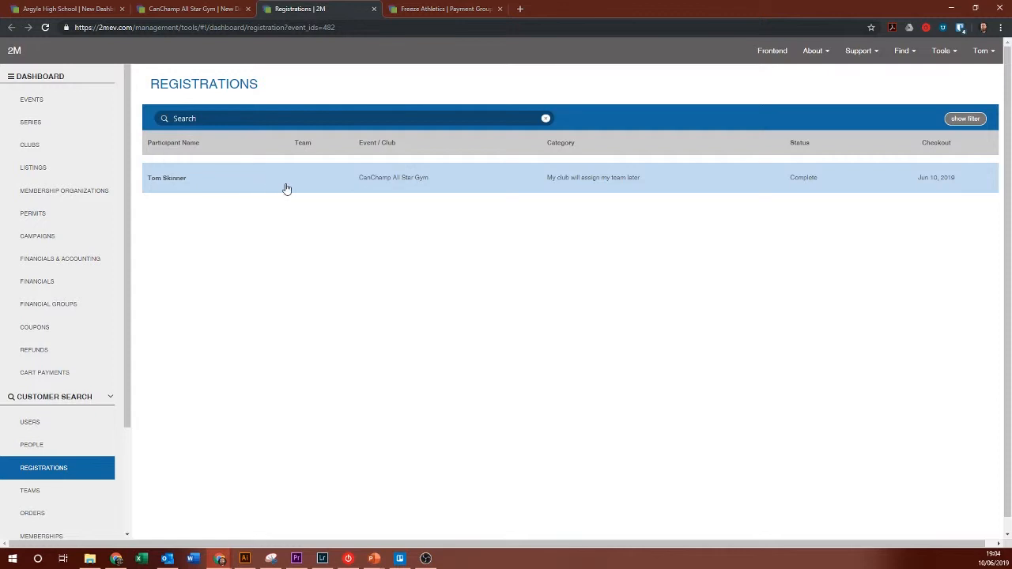
Step: Change the registration's category to CanChamp Cheerleading - Level 4 Open Team (closed)
{"action": "left_click", "coordinate": [324, 188]}
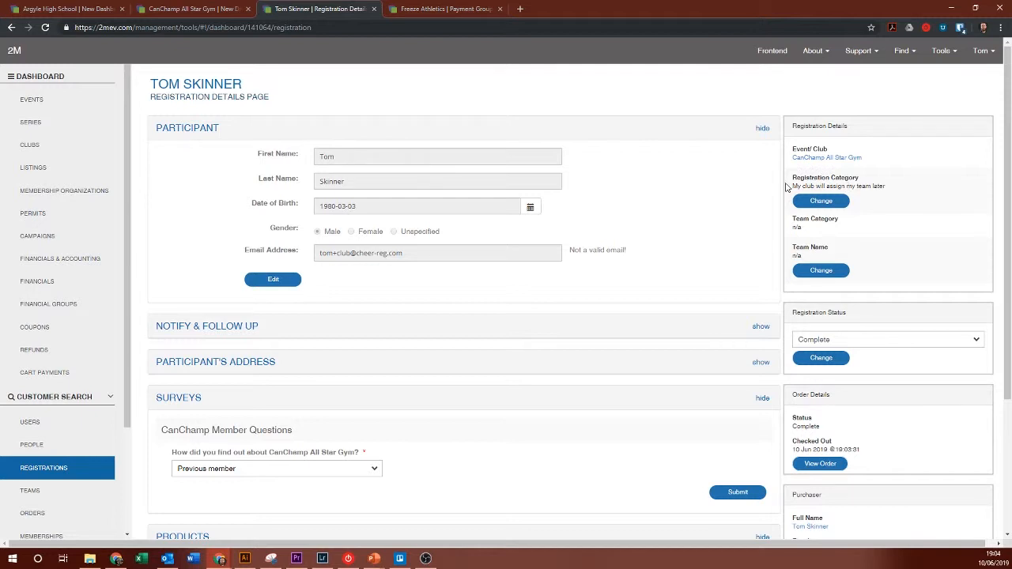
{"action": "left_click_drag", "start_coordinate": [794, 177], "coordinate": [888, 187]}
{"action": "left_click", "coordinate": [888, 187]}
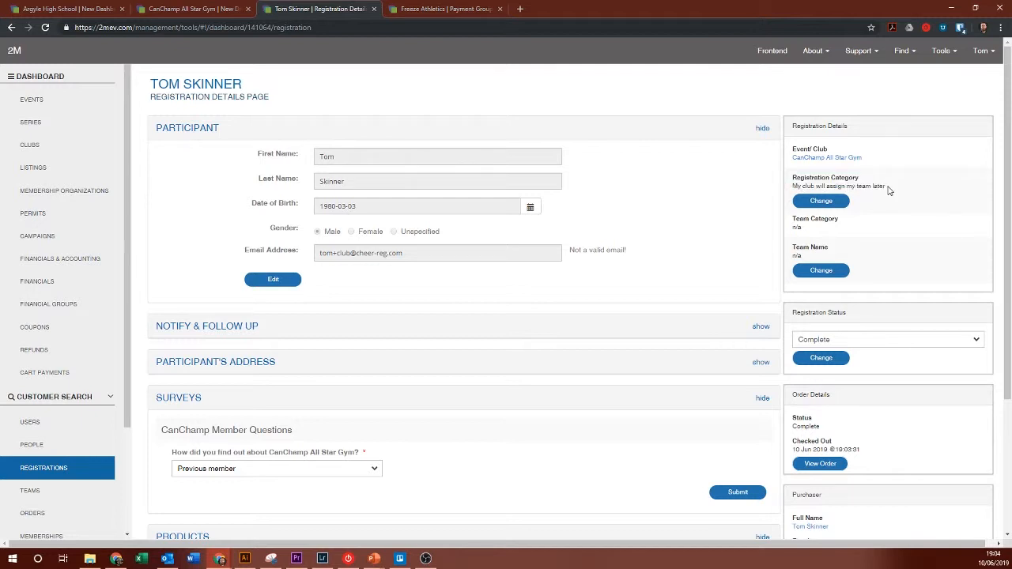
{"action": "left_click", "coordinate": [822, 202]}
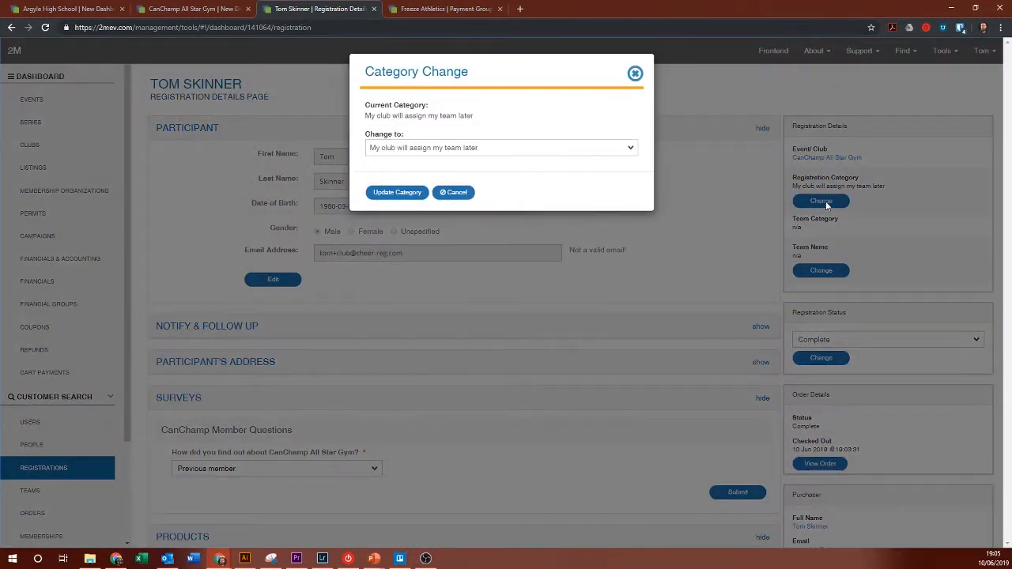
{"action": "left_click", "coordinate": [435, 154]}
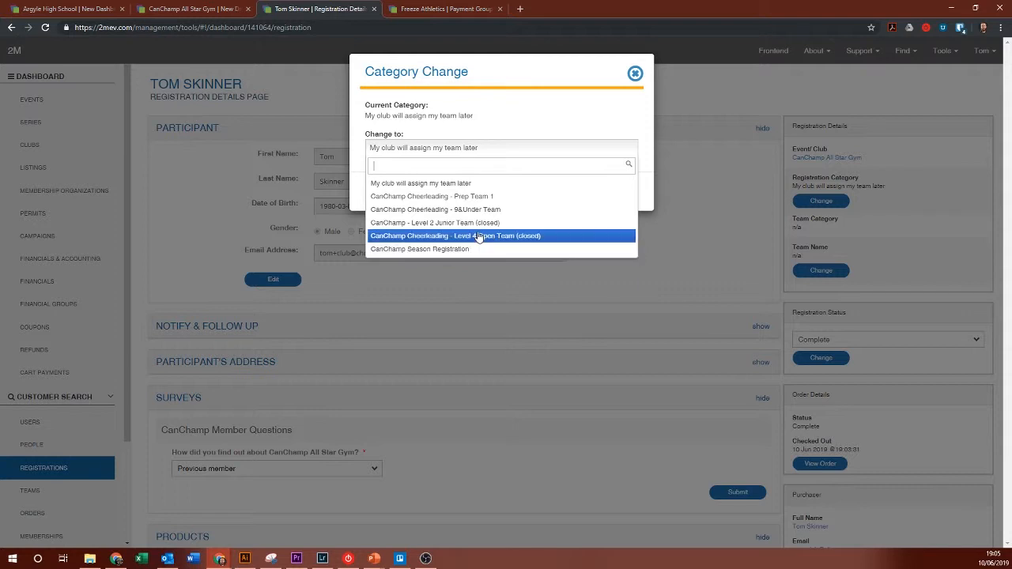
{"action": "left_click", "coordinate": [439, 223]}
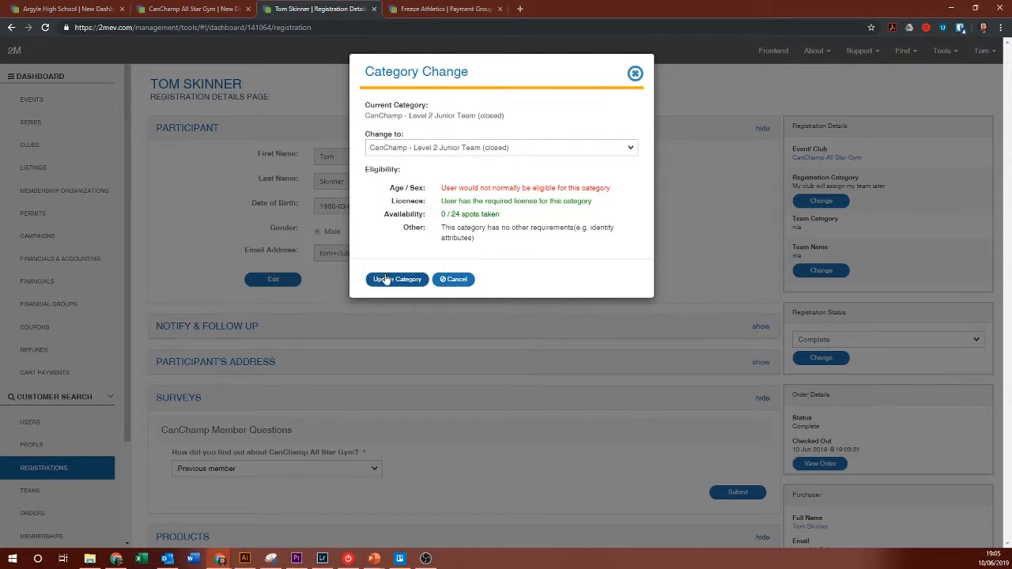
{"action": "left_click", "coordinate": [492, 150]}
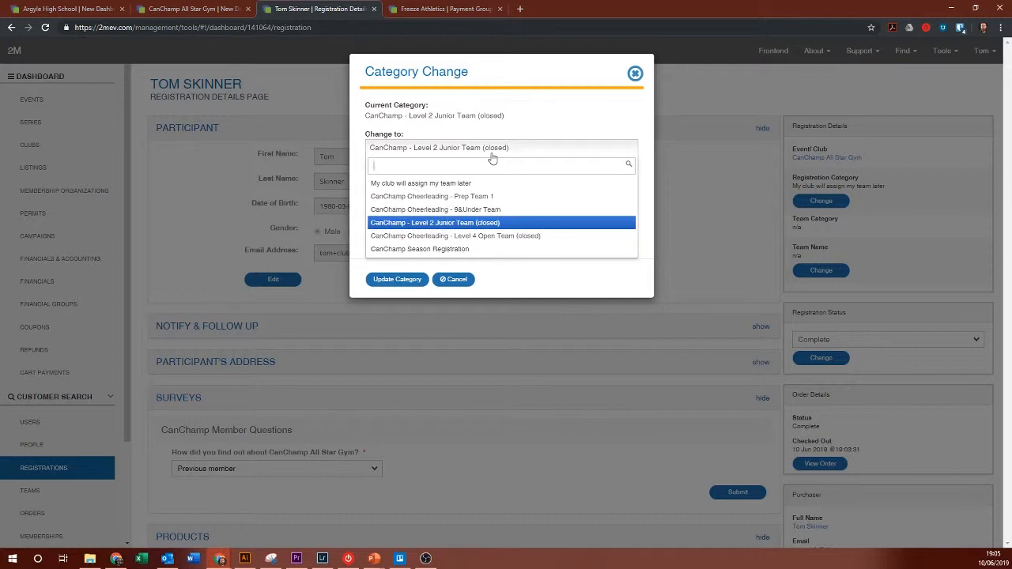
{"action": "left_click", "coordinate": [487, 236]}
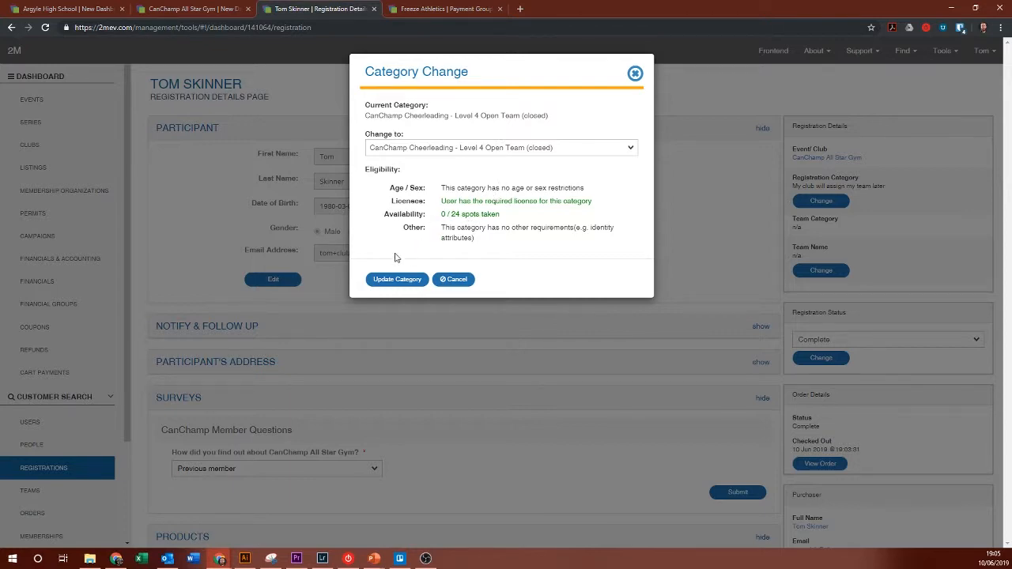
{"action": "left_click", "coordinate": [401, 279]}
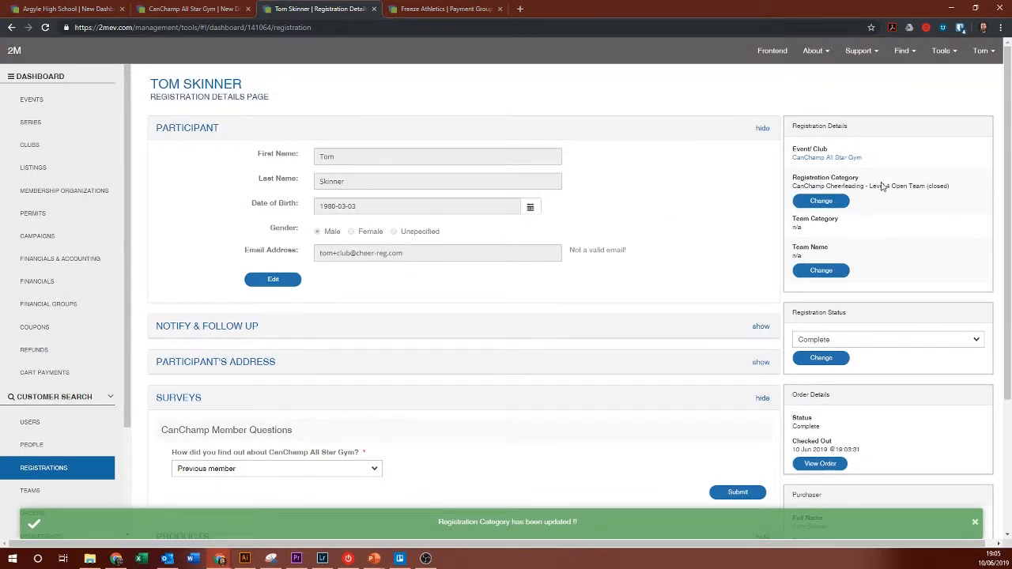
{"action": "left_click", "coordinate": [190, 9]}
{"action": "key", "text": "F5"}
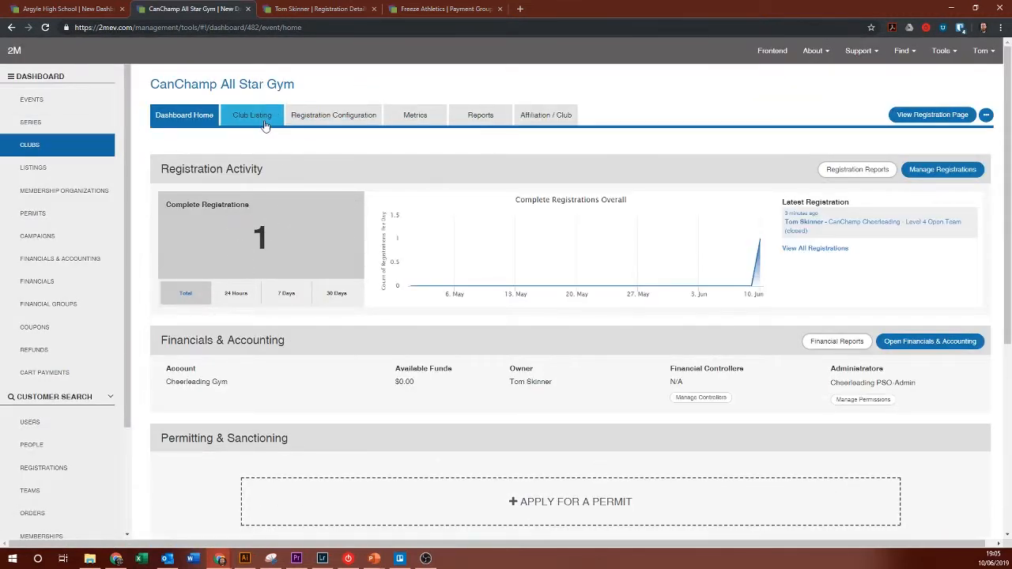
{"action": "left_click", "coordinate": [323, 120]}
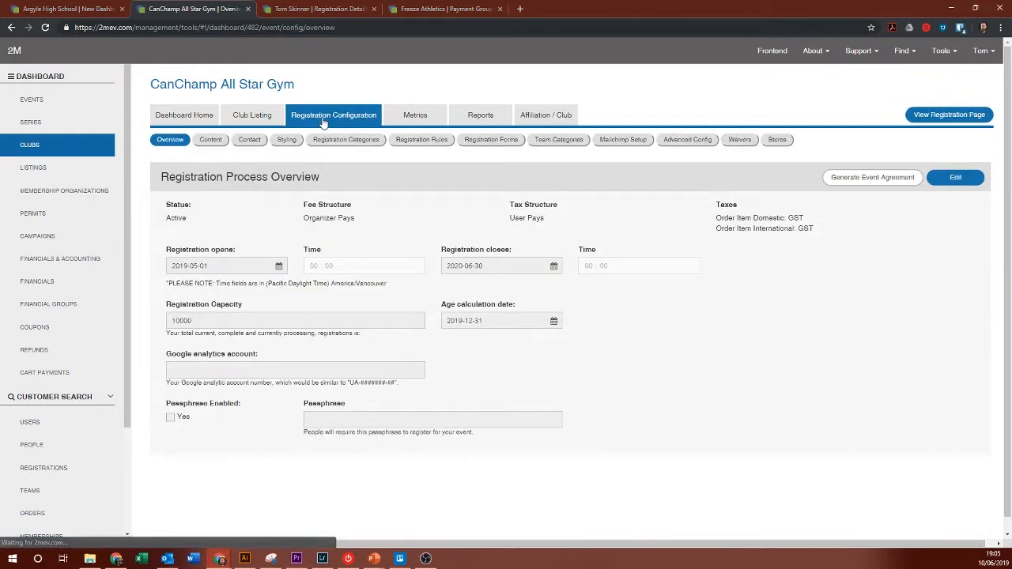
{"action": "left_click", "coordinate": [406, 119]}
{"action": "left_click", "coordinate": [370, 143]}
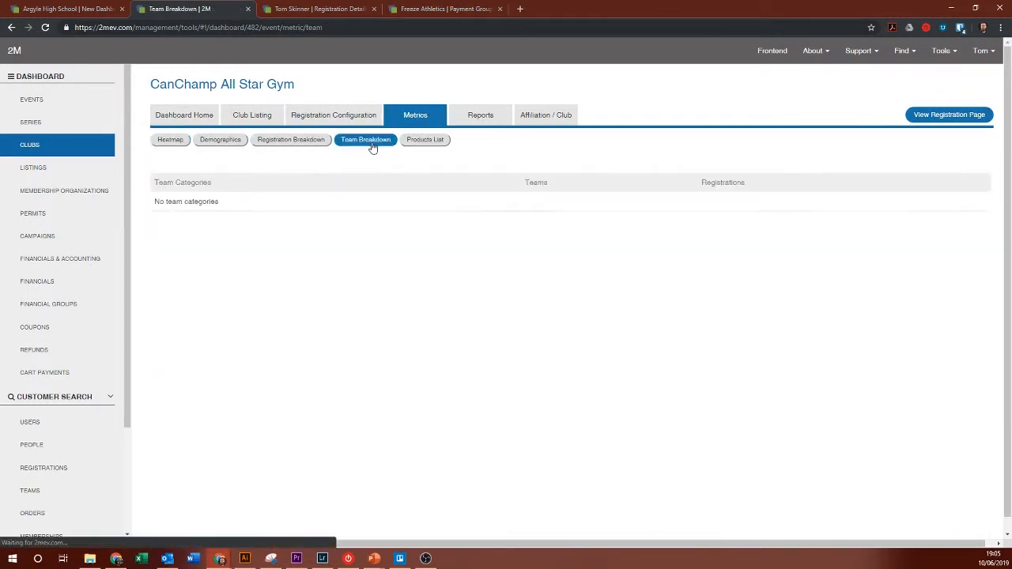
{"action": "left_click", "coordinate": [303, 141]}
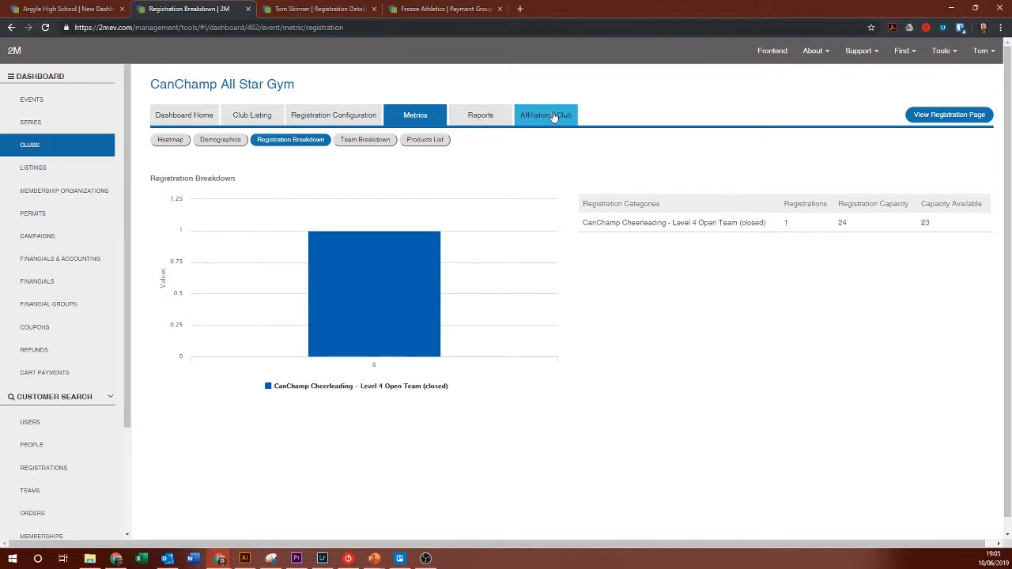
{"action": "left_click", "coordinate": [316, 9]}
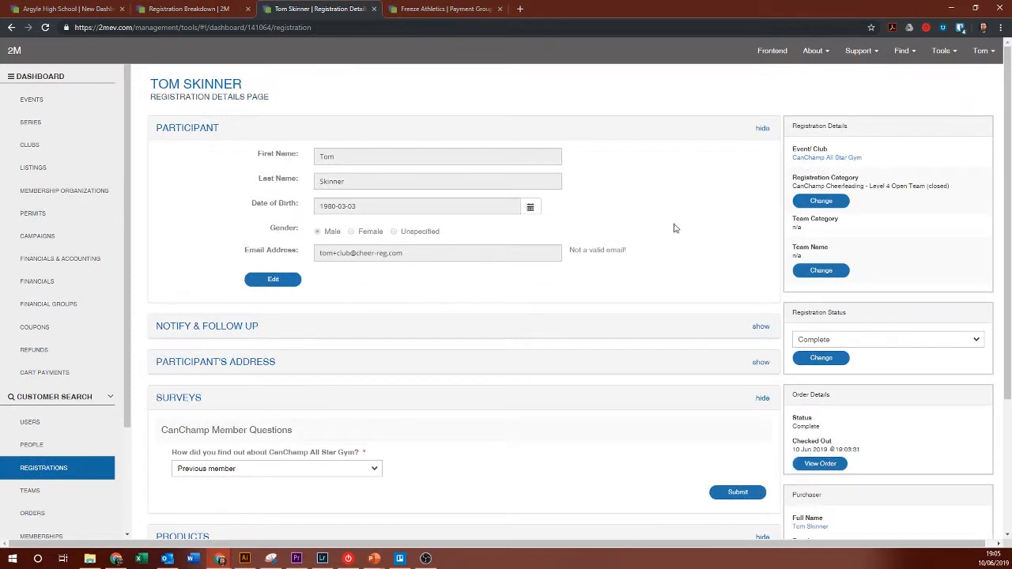
{"action": "scroll", "coordinate": [703, 193], "scroll_direction": "down", "scroll_amount": 3}
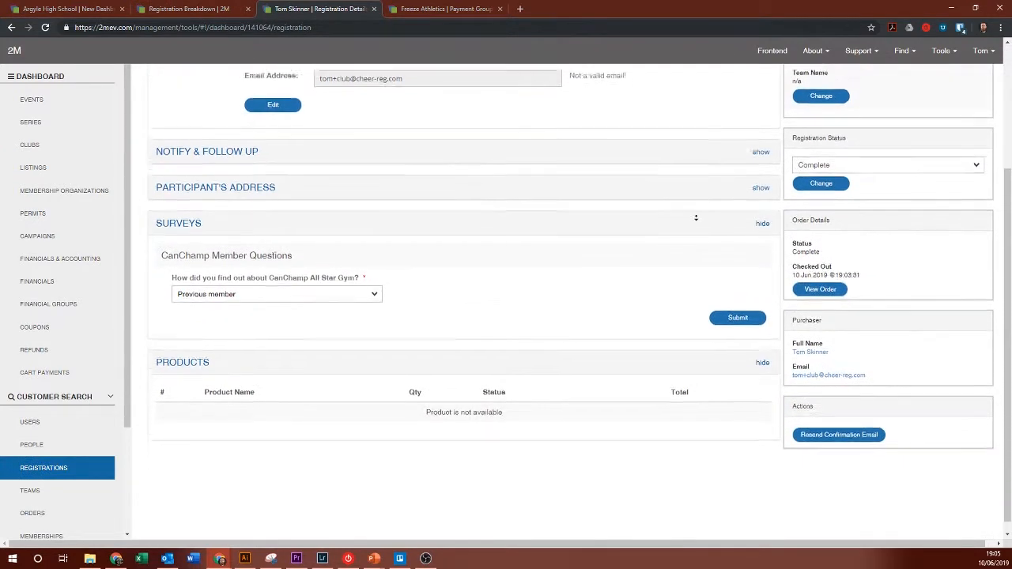
{"action": "scroll", "coordinate": [697, 167], "scroll_direction": "up", "scroll_amount": 3}
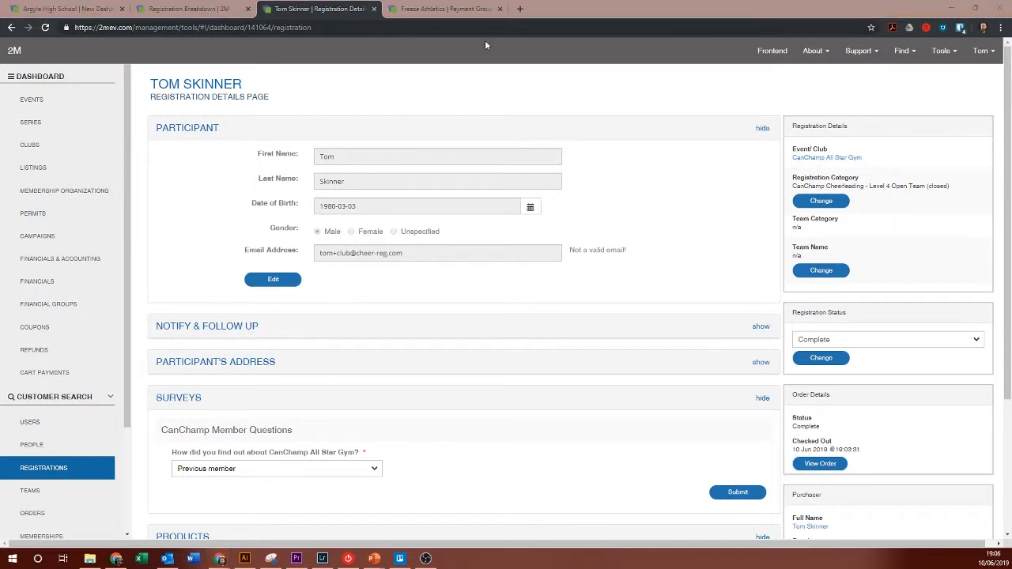
Step: Return to the CanChamp All Star Gym registration page and start registering a new participant
{"action": "key", "text": "alt+Tab"}
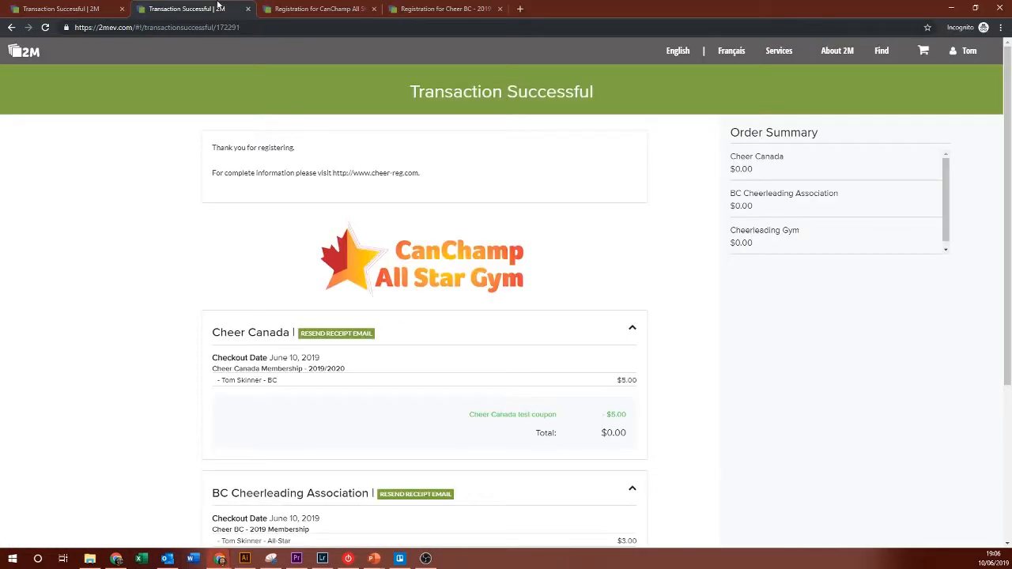
{"action": "left_click", "coordinate": [320, 8]}
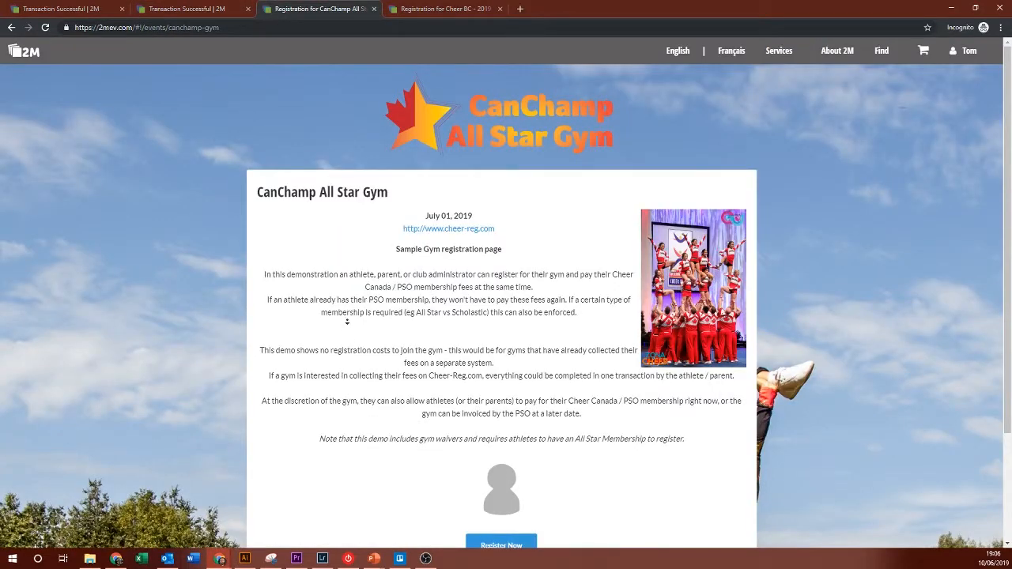
{"action": "scroll", "coordinate": [346, 324], "scroll_direction": "down", "scroll_amount": 3}
{"action": "scroll", "coordinate": [386, 179], "scroll_direction": "up", "scroll_amount": 3}
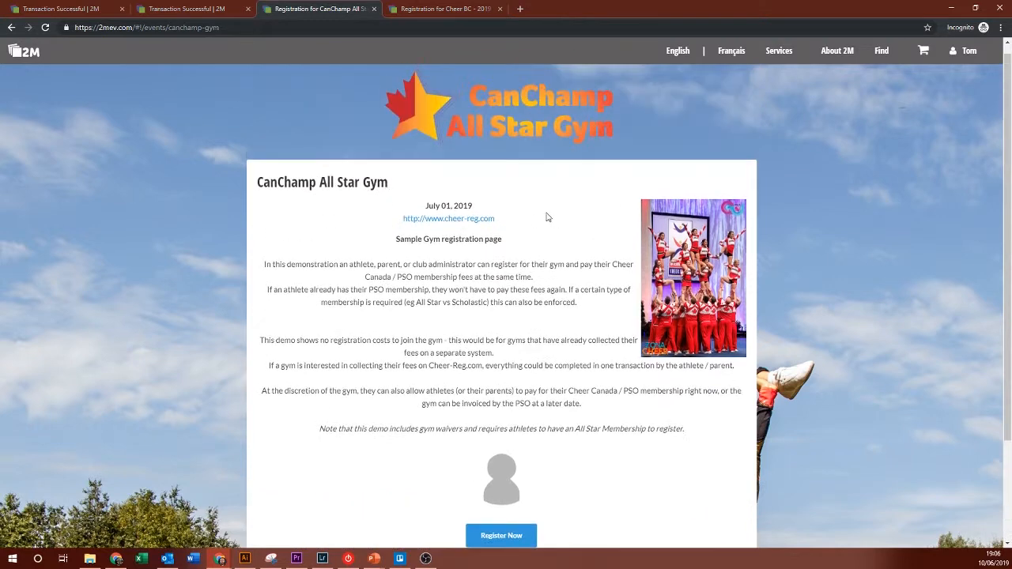
{"action": "left_click", "coordinate": [513, 536]}
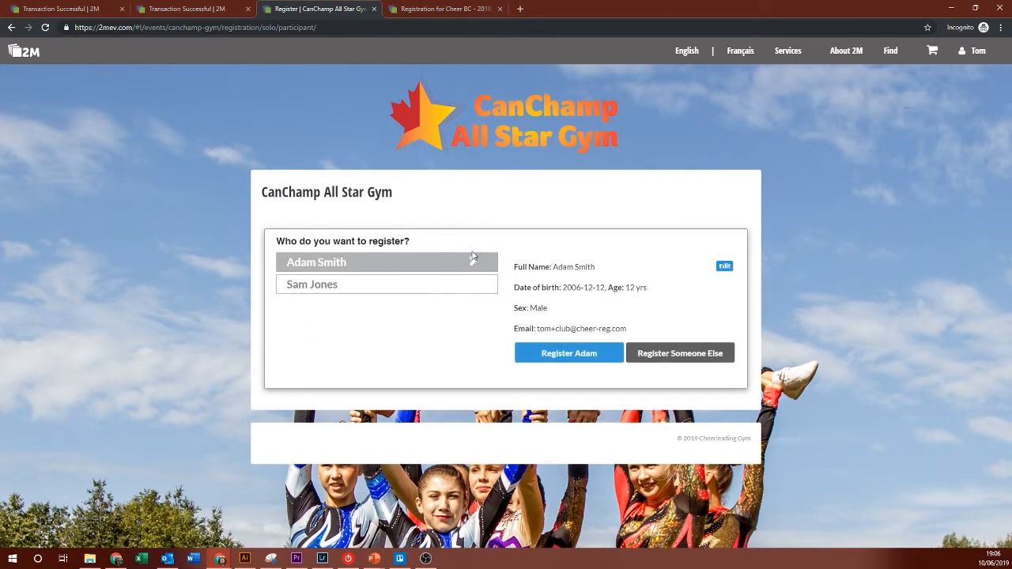
{"action": "left_click", "coordinate": [681, 354]}
Step: Enter the new participant's first and last name
{"action": "left_click", "coordinate": [551, 247]}
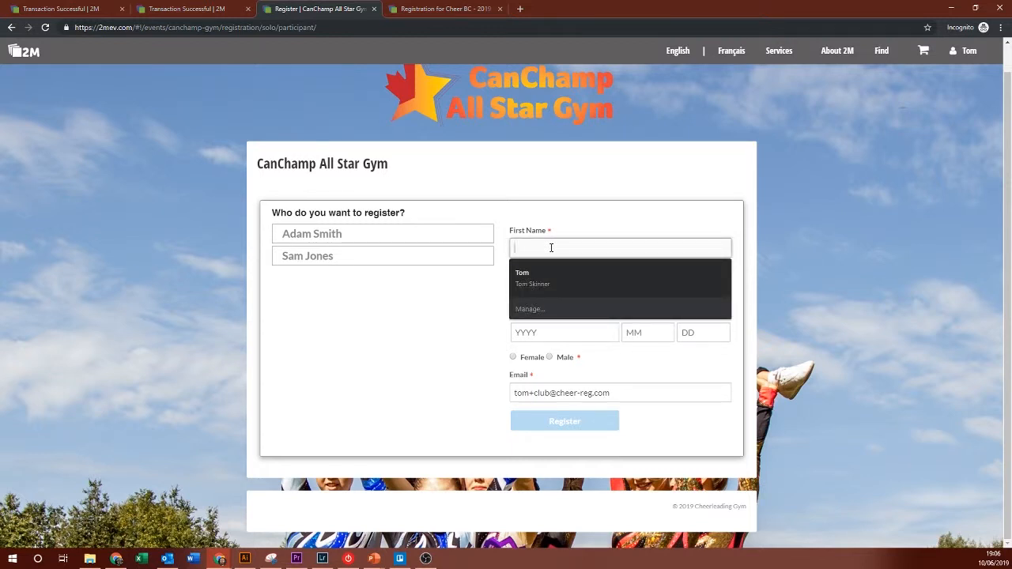
{"action": "key", "text": "Tab"}
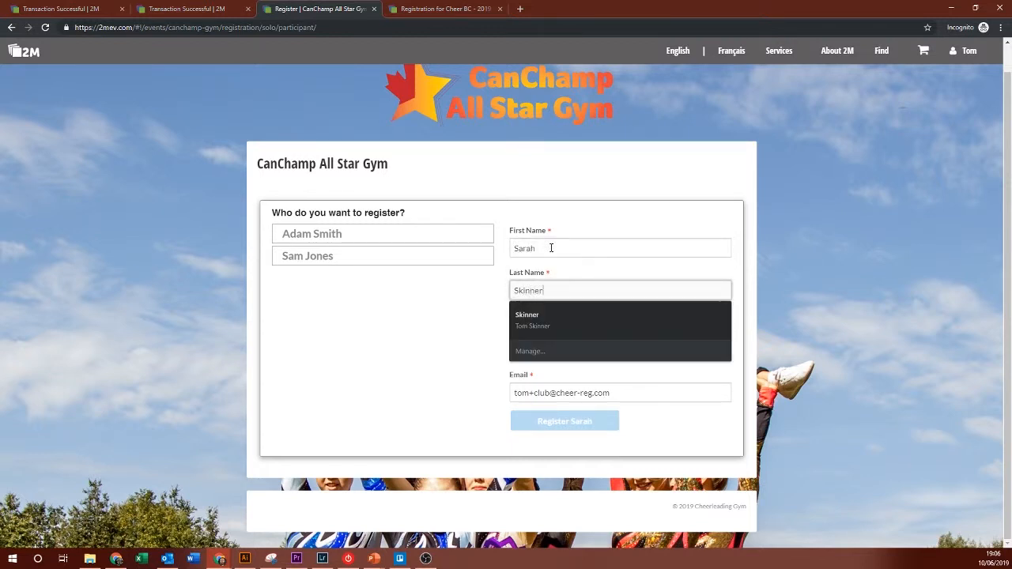
{"action": "key", "text": "Tab"}
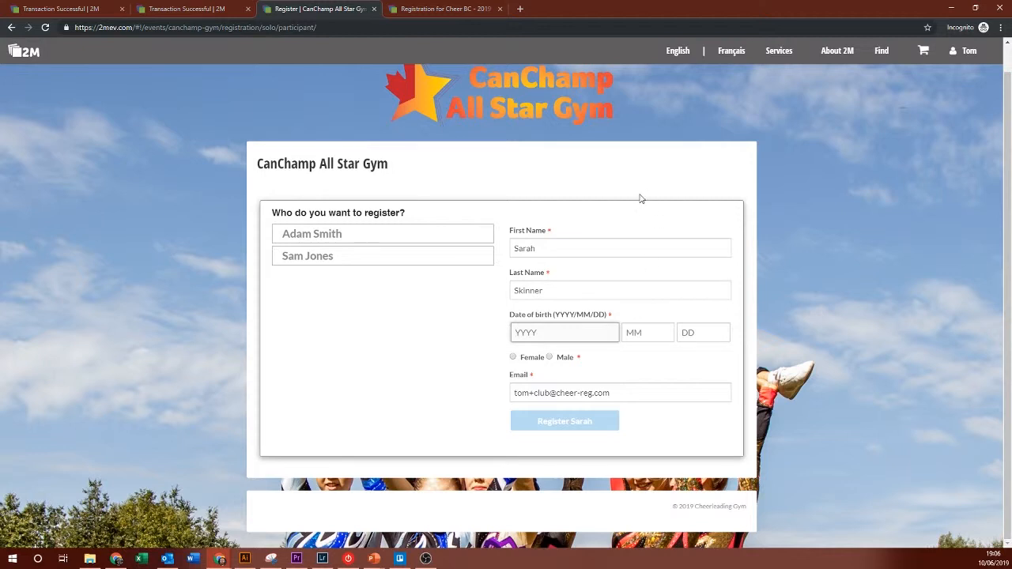
Step: Set birth date 1980-01-01, mark the participant female, and register them
{"action": "type", "text": "2"}
{"action": "key", "text": "BackSpace"}
{"action": "type", "text": "1980"}
{"action": "key", "text": "Tab"}
{"action": "type", "text": "01"}
{"action": "key", "text": "Tab"}
{"action": "type", "text": "01"}
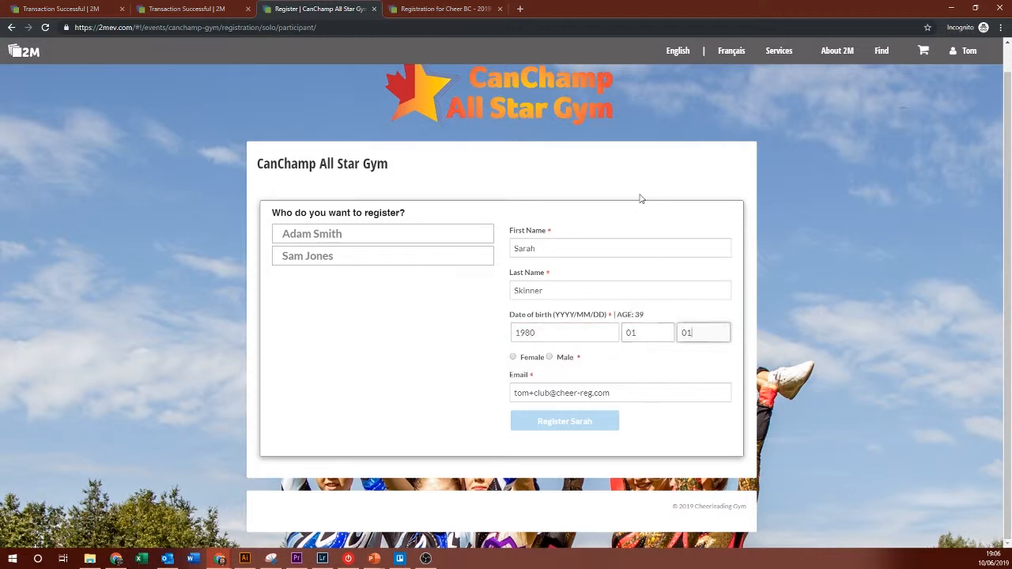
{"action": "key", "text": "Tab"}
{"action": "key", "text": "space"}
{"action": "key", "text": "Tab"}
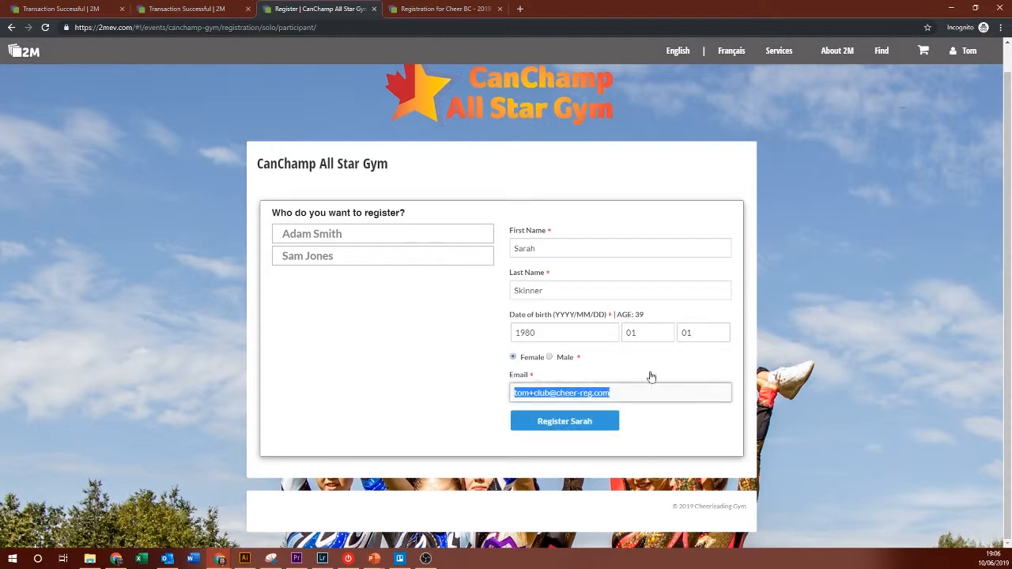
{"action": "left_click", "coordinate": [582, 421]}
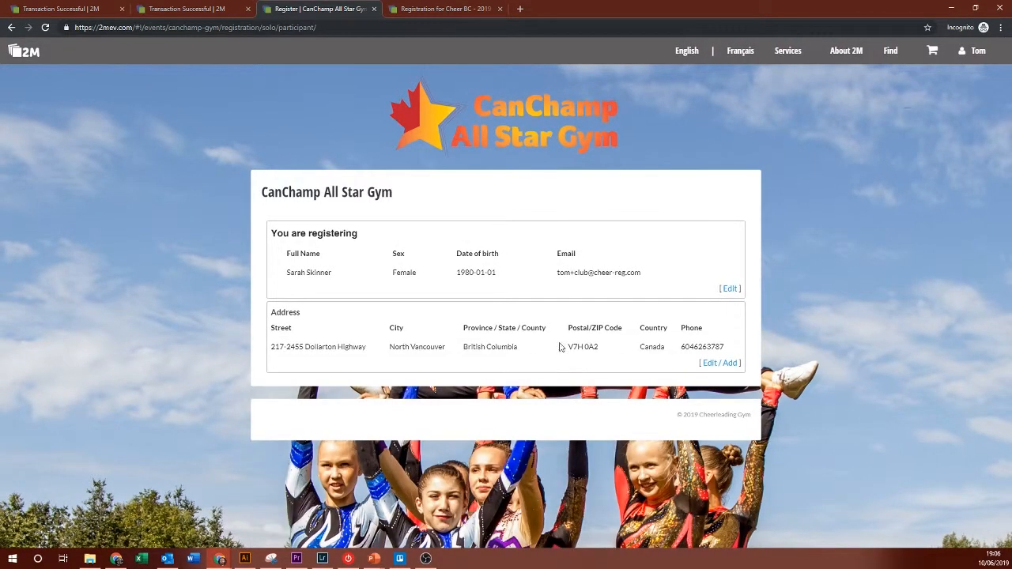
Step: Choose CanChamp Season Registration and start the required Cheer BC membership purchase
{"action": "scroll", "coordinate": [599, 261], "scroll_direction": "down", "scroll_amount": 3}
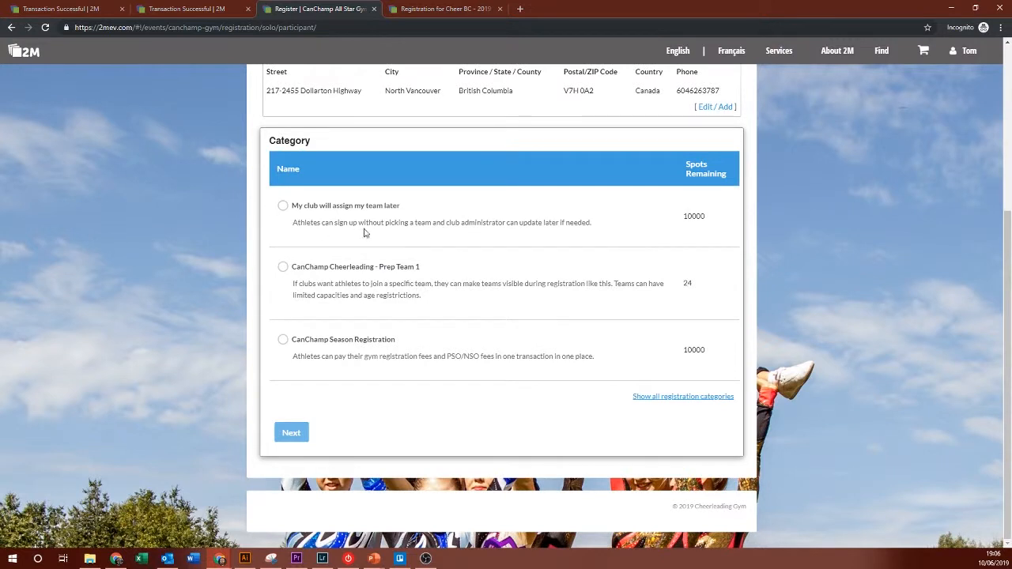
{"action": "left_click", "coordinate": [325, 343]}
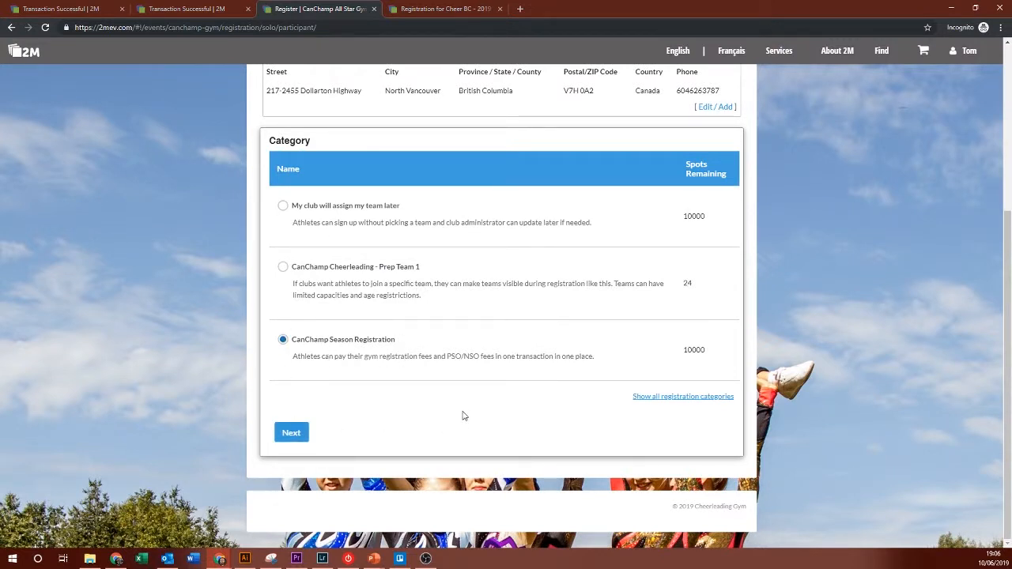
{"action": "left_click", "coordinate": [289, 434]}
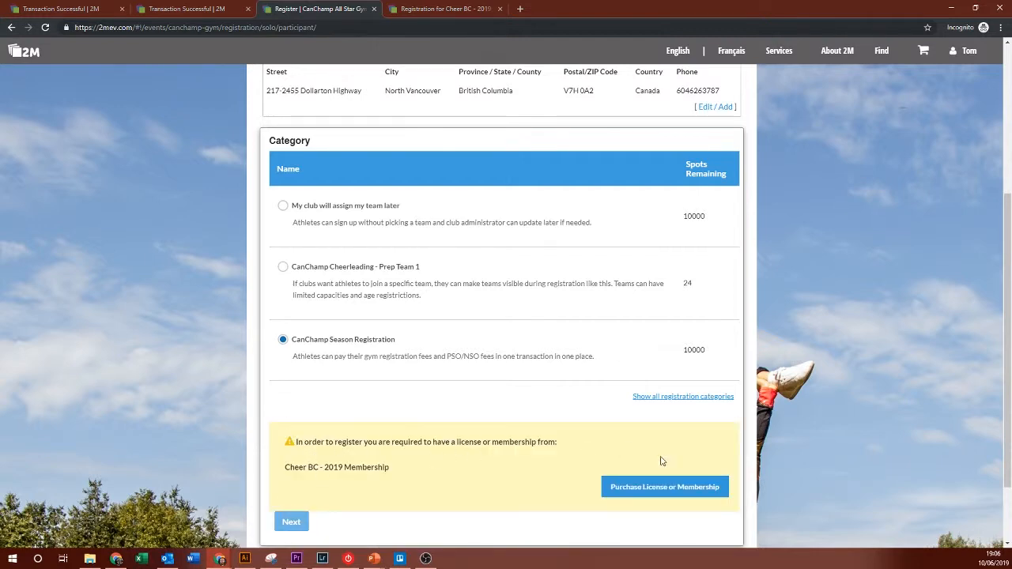
{"action": "left_click", "coordinate": [663, 492]}
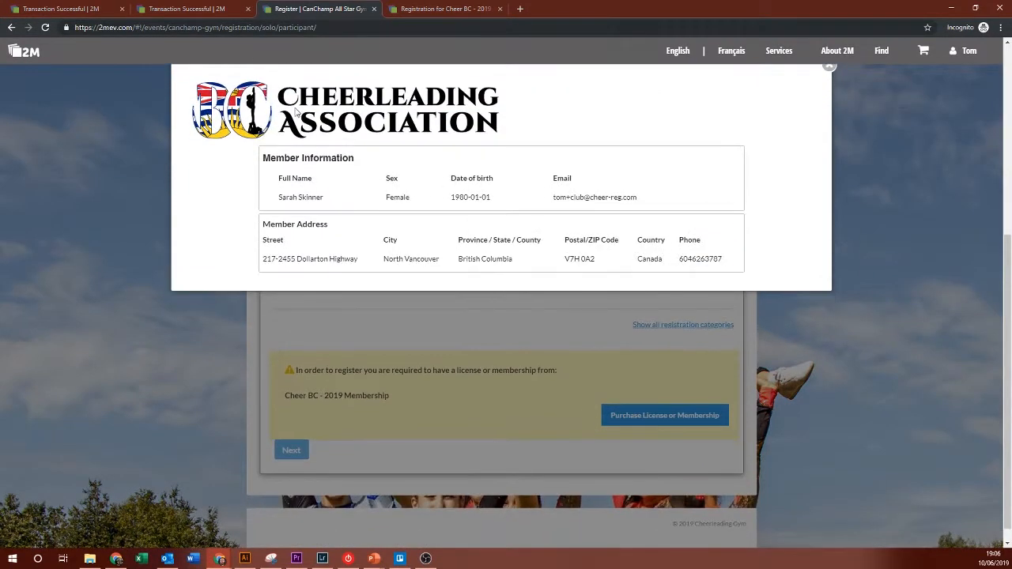
Step: Pick the All-Star membership, confirm the CanChamp affiliation, and choose to pay online personally
{"action": "scroll", "coordinate": [370, 212], "scroll_direction": "down", "scroll_amount": 1}
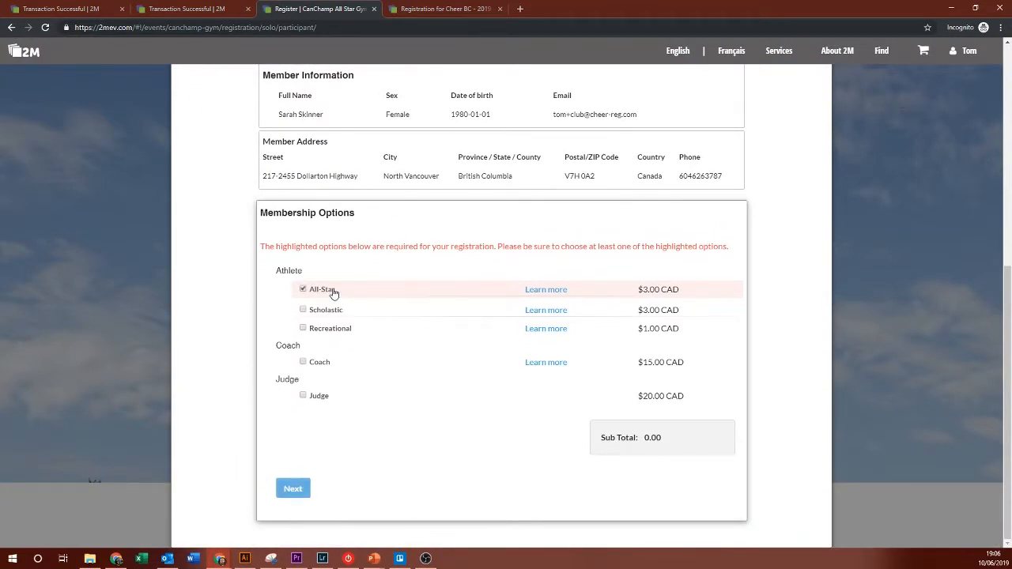
{"action": "left_click", "coordinate": [302, 289]}
{"action": "left_click", "coordinate": [292, 488]}
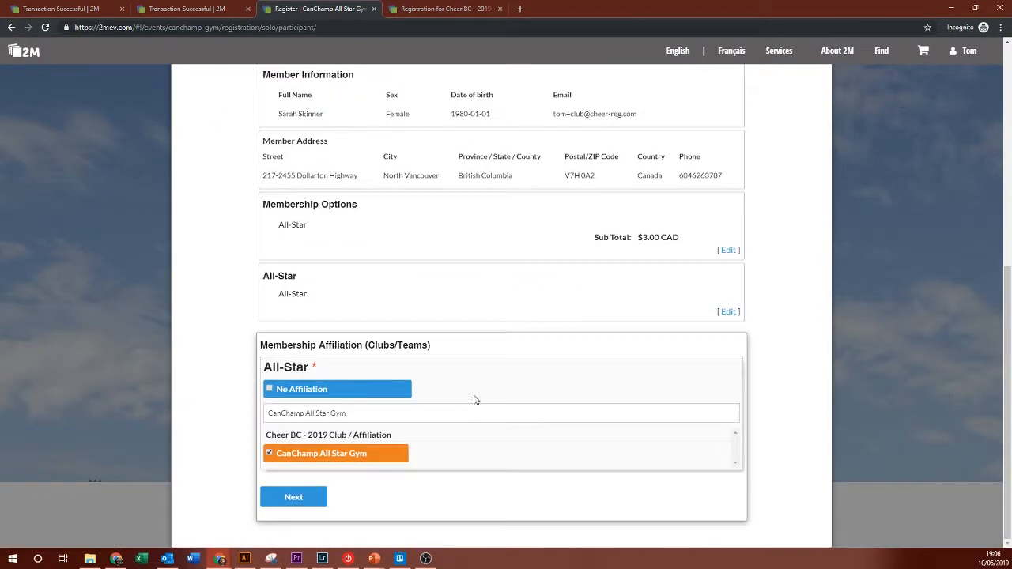
{"action": "left_click", "coordinate": [293, 498]}
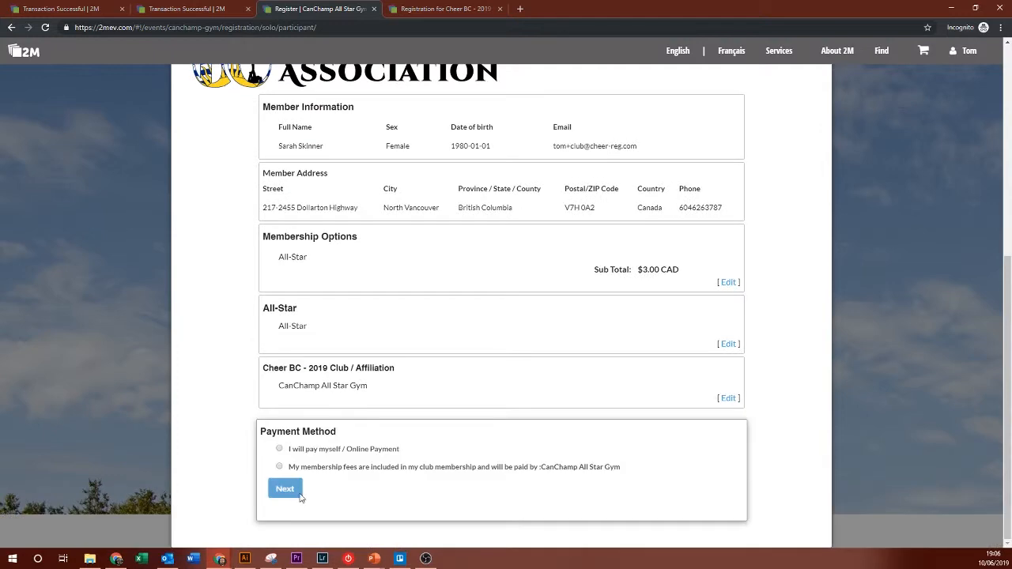
{"action": "left_click", "coordinate": [286, 490]}
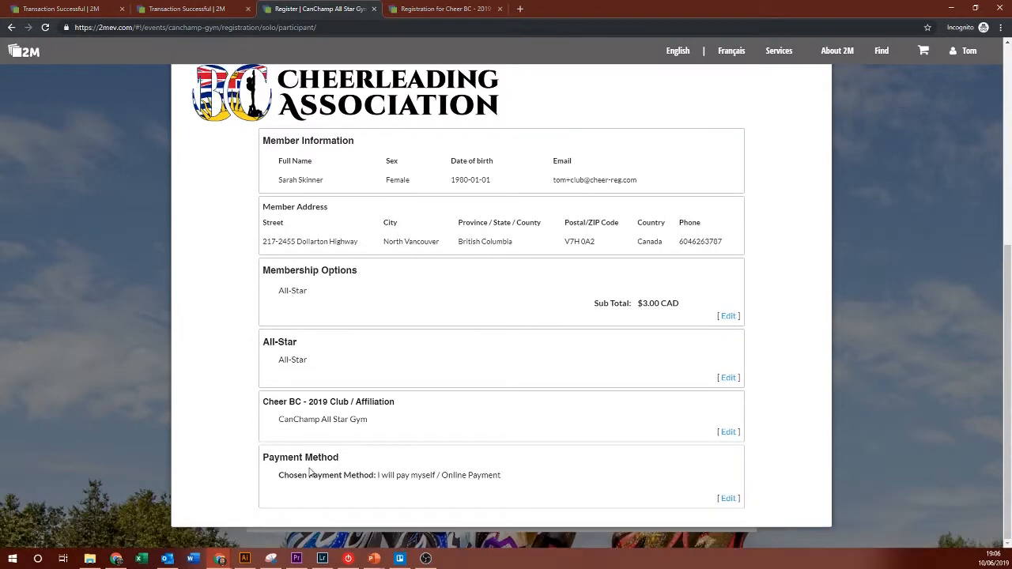
Step: Set competition Level 1 and answer No to update emails, disability, Para Cheer and indigenous questions
{"action": "left_click", "coordinate": [357, 164]}
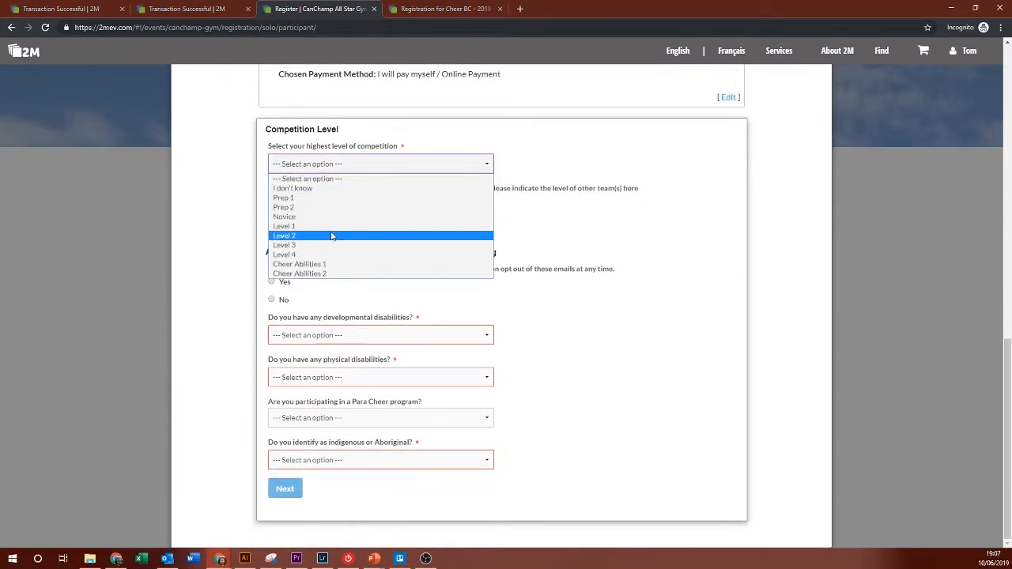
{"action": "left_click", "coordinate": [332, 233]}
{"action": "left_click", "coordinate": [285, 332]}
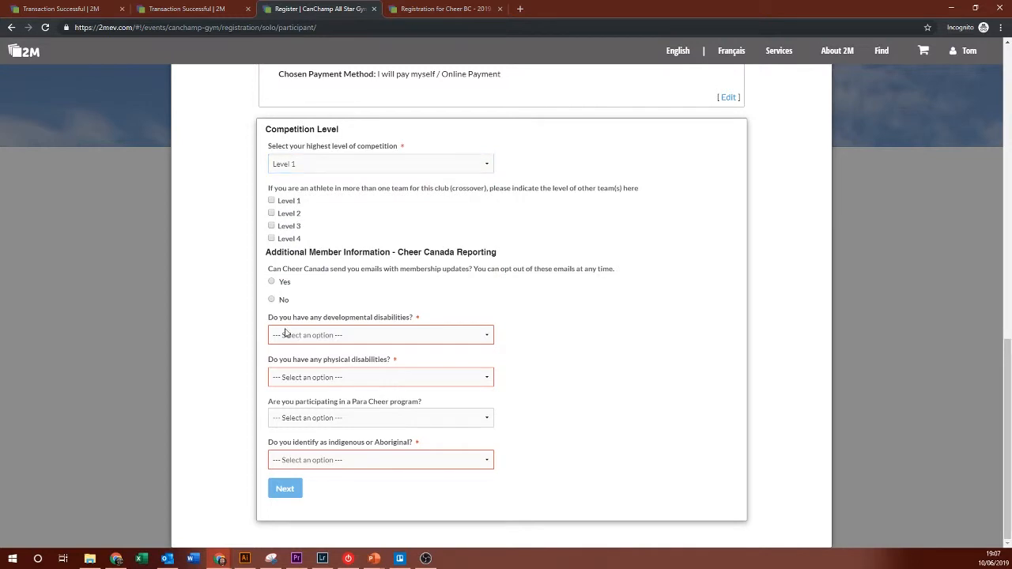
{"action": "left_click", "coordinate": [283, 299]}
{"action": "left_click", "coordinate": [287, 362]}
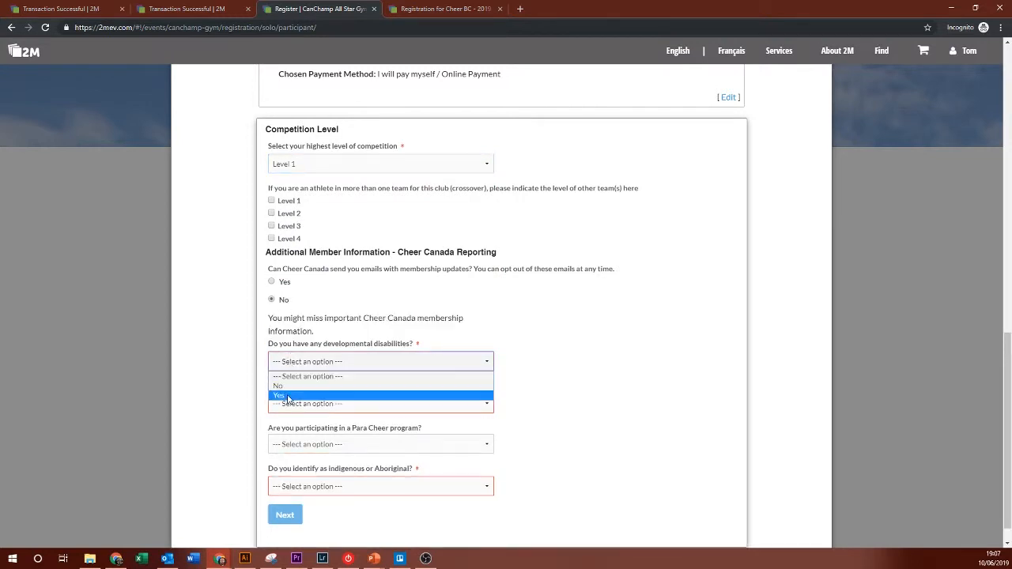
{"action": "left_click", "coordinate": [288, 387]}
{"action": "left_click", "coordinate": [287, 403]}
{"action": "left_click", "coordinate": [284, 428]}
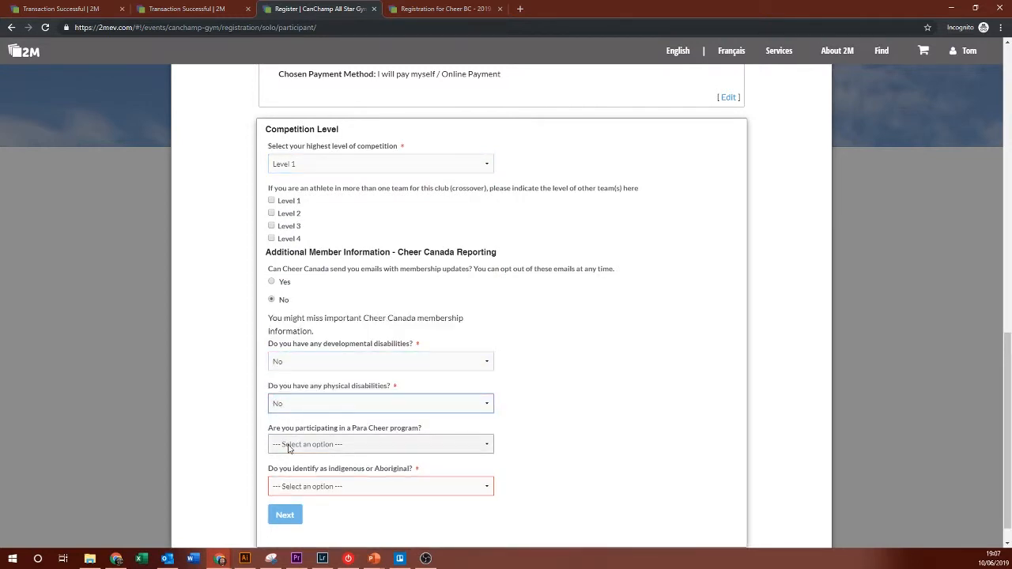
{"action": "left_click", "coordinate": [287, 444]}
{"action": "left_click", "coordinate": [286, 469]}
{"action": "left_click", "coordinate": [291, 487]}
{"action": "left_click", "coordinate": [291, 510]}
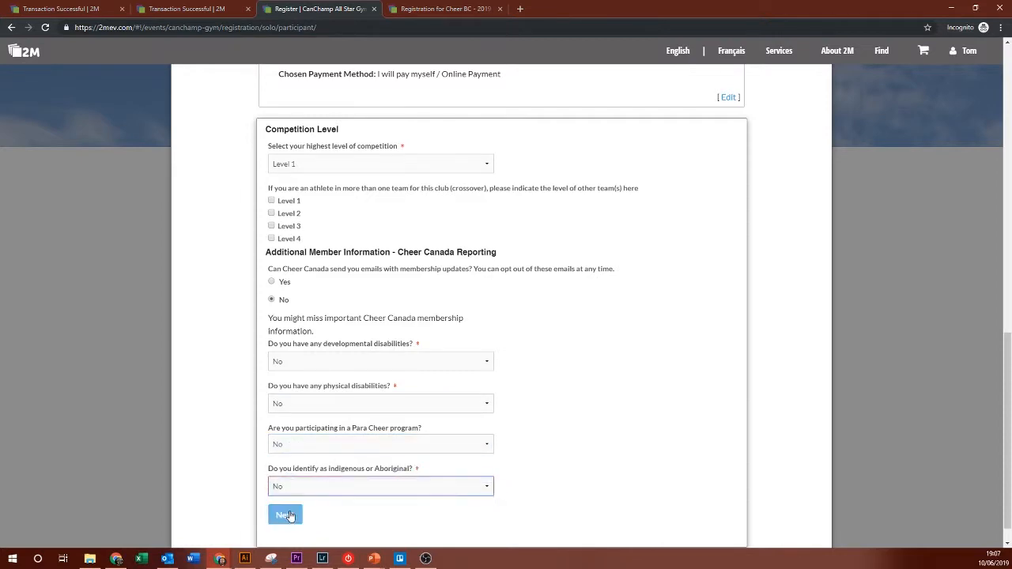
{"action": "left_click", "coordinate": [288, 515]}
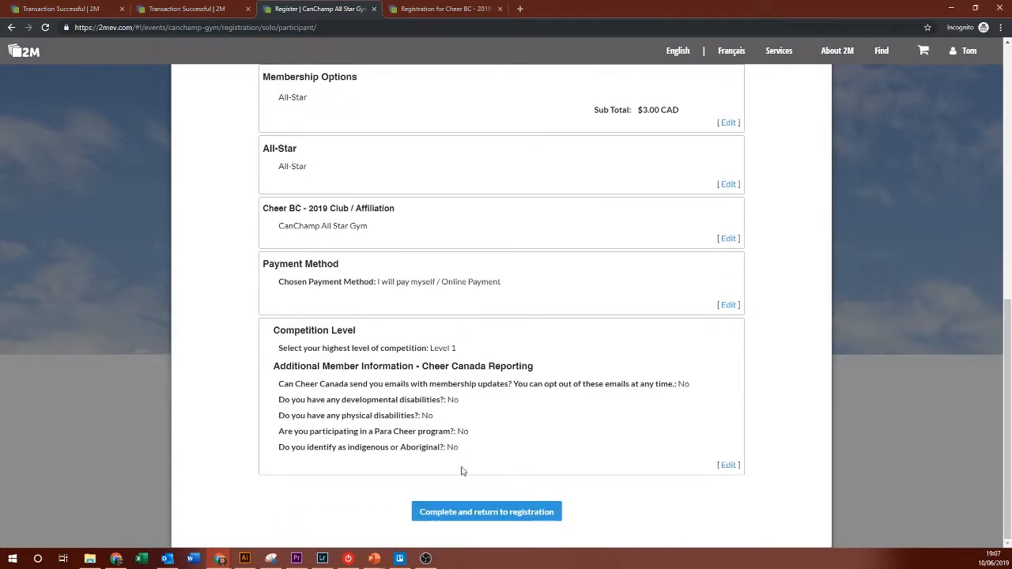
Step: Finish the membership and answer 'Previous member' for how the participant found the gym
{"action": "left_click", "coordinate": [483, 511]}
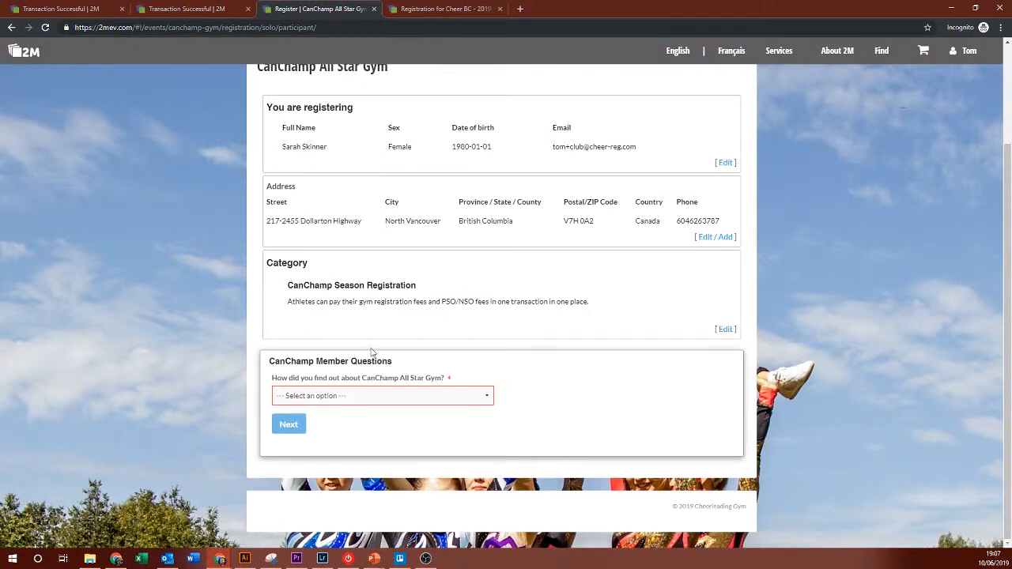
{"action": "left_click", "coordinate": [369, 396]}
{"action": "left_click", "coordinate": [350, 417]}
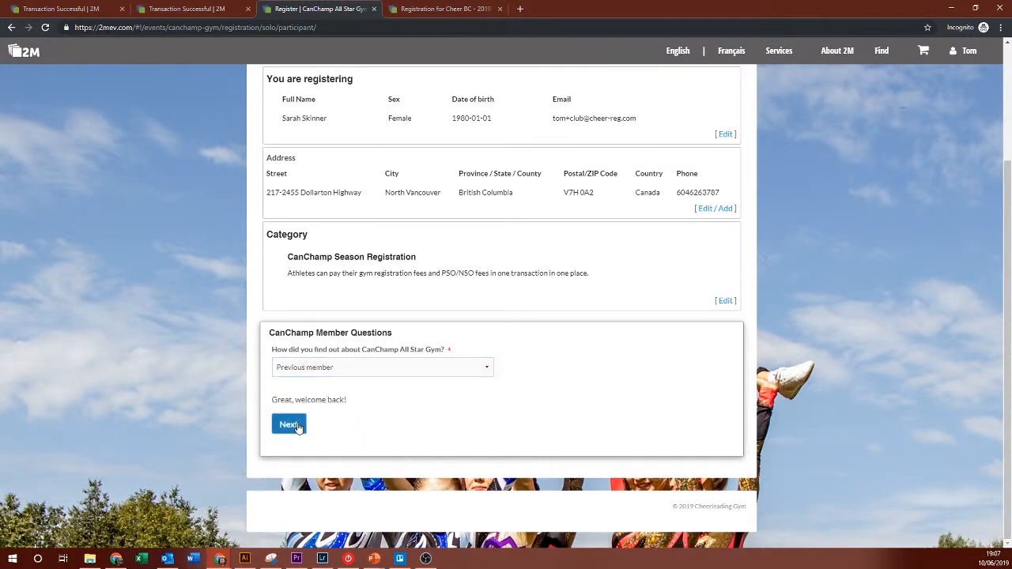
{"action": "left_click", "coordinate": [298, 427]}
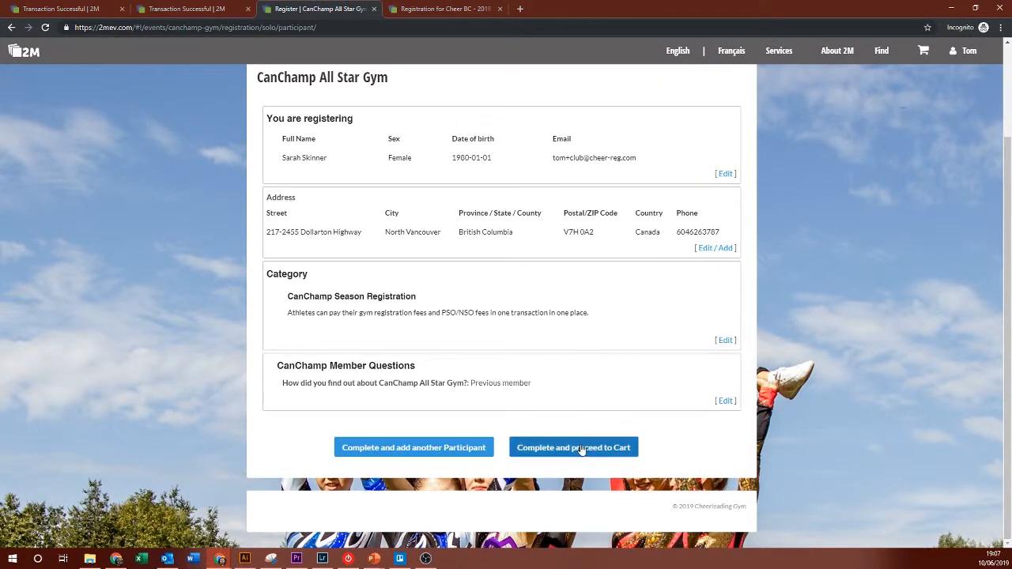
Step: Proceed to the cart, marking the signer as not the participant and emailing both waivers
{"action": "left_click", "coordinate": [581, 449]}
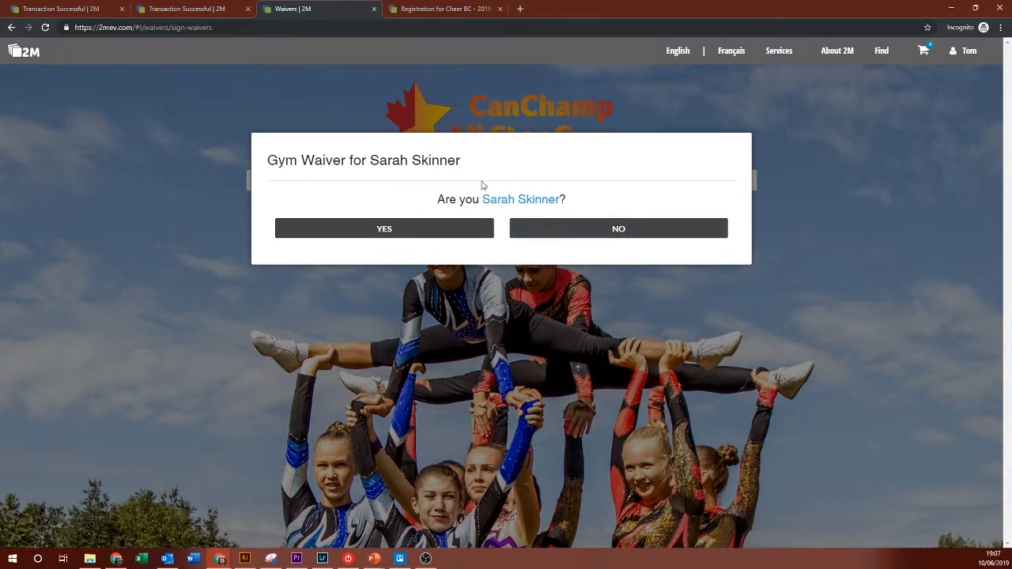
{"action": "left_click", "coordinate": [576, 230]}
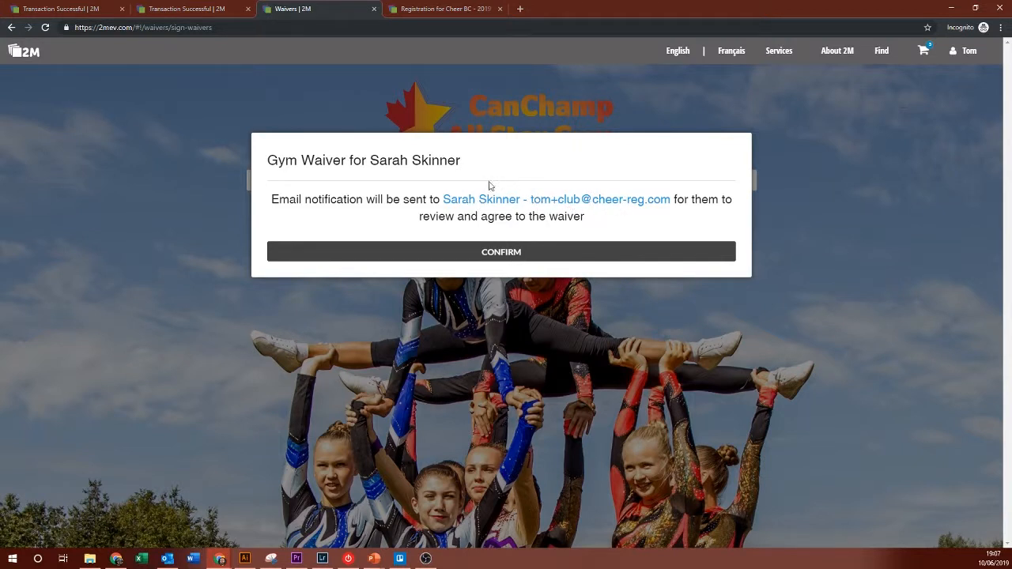
{"action": "left_click", "coordinate": [508, 263]}
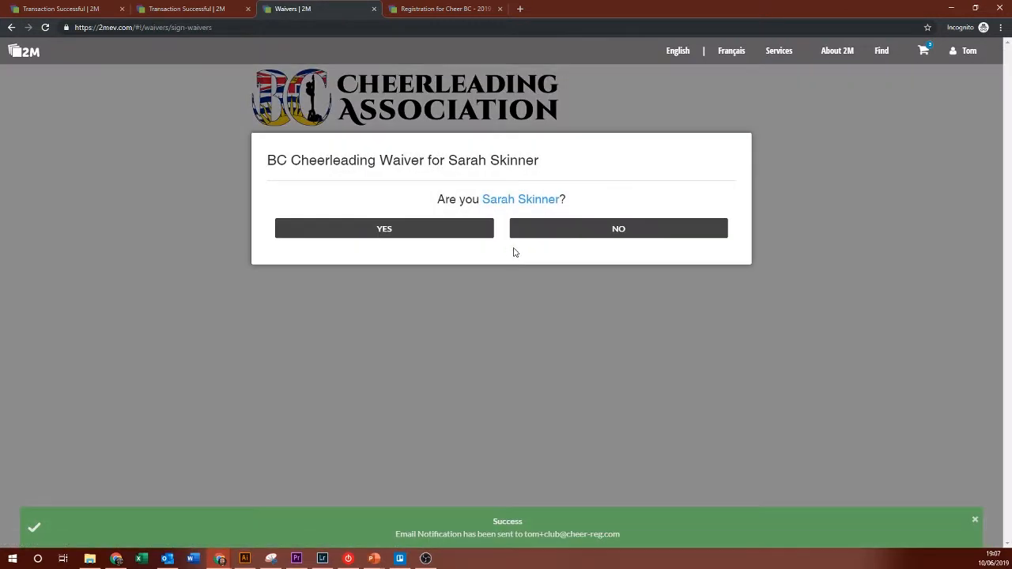
{"action": "left_click", "coordinate": [585, 233]}
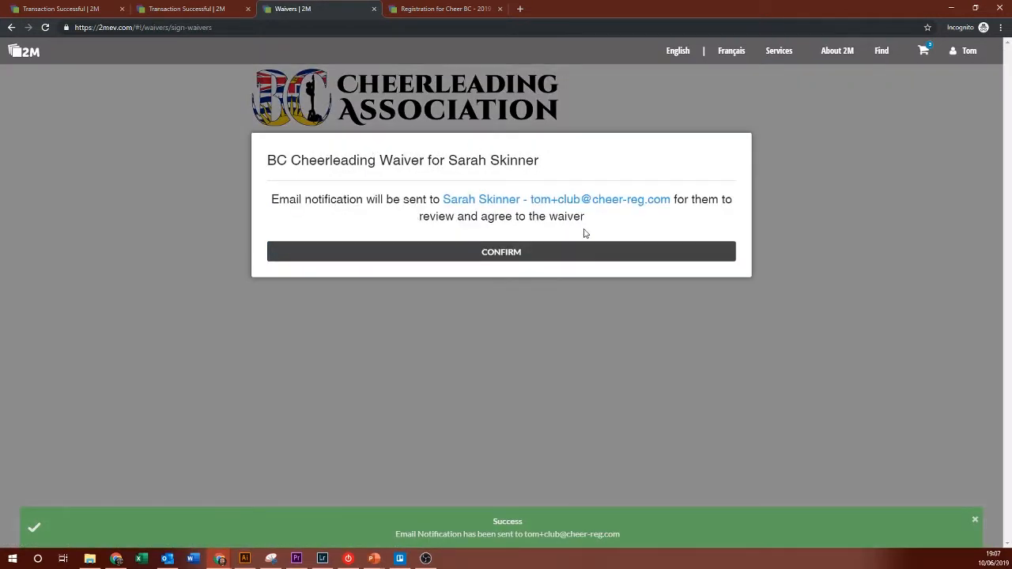
{"action": "left_click", "coordinate": [525, 253]}
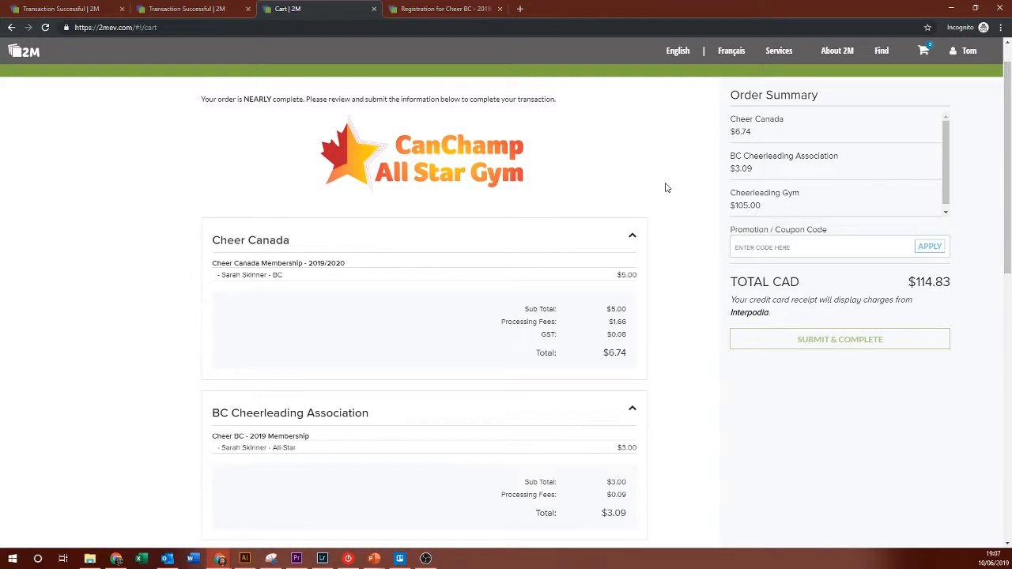
{"action": "scroll", "coordinate": [670, 168], "scroll_direction": "up", "scroll_amount": 1}
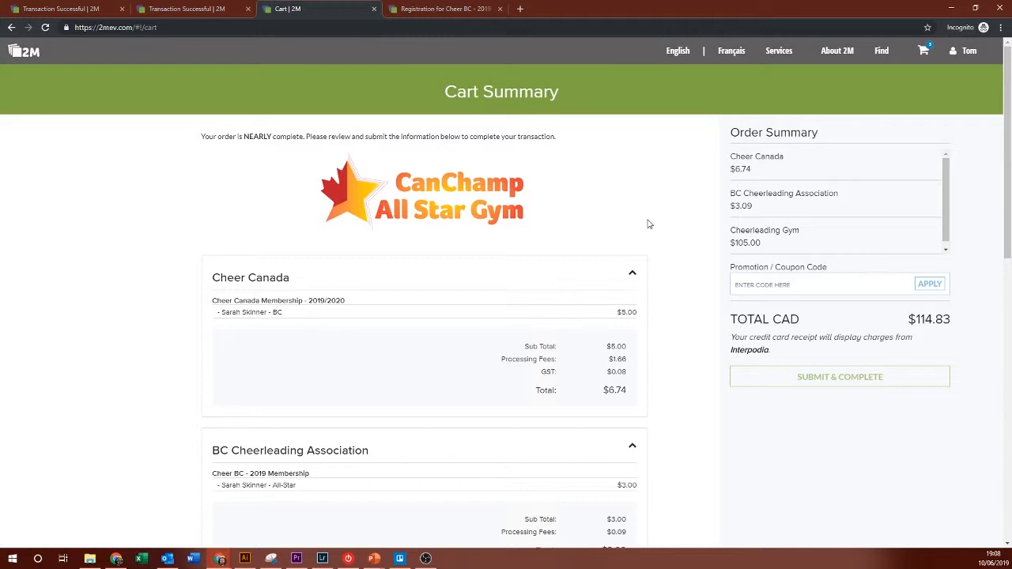
{"action": "scroll", "coordinate": [688, 206], "scroll_direction": "down", "scroll_amount": 1}
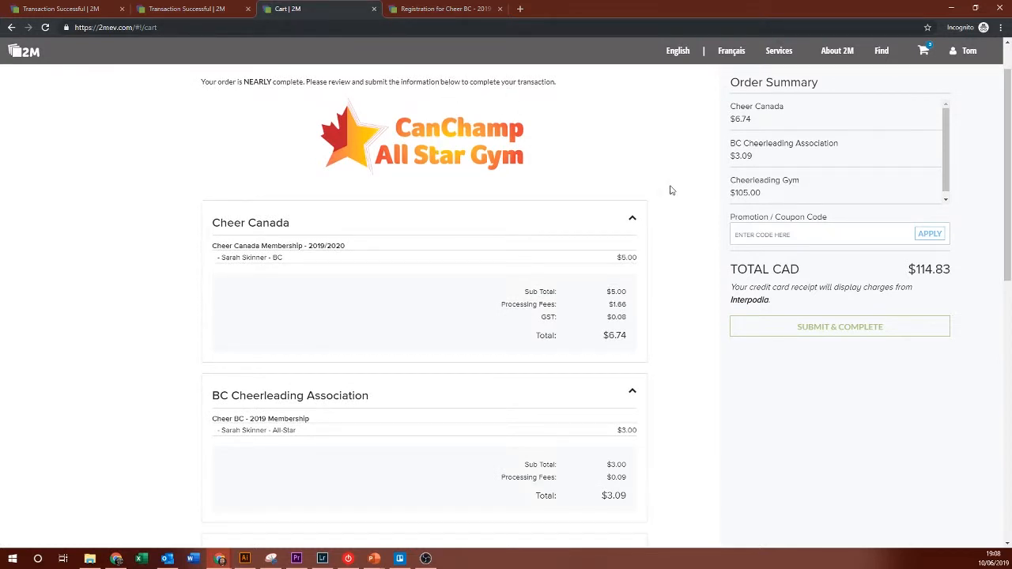
{"action": "scroll", "coordinate": [669, 190], "scroll_direction": "down", "scroll_amount": 1}
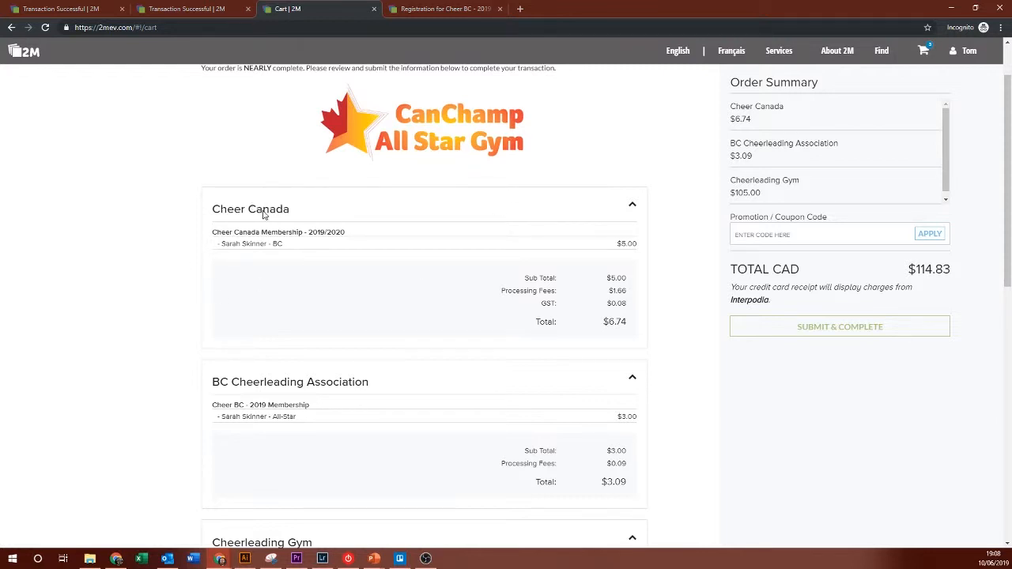
{"action": "left_click_drag", "start_coordinate": [220, 211], "coordinate": [399, 248]}
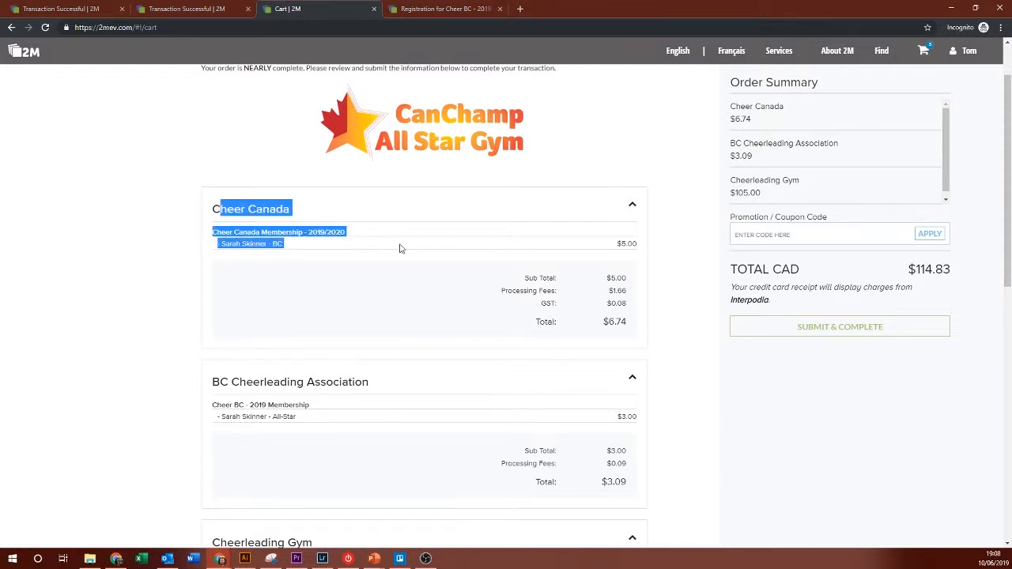
{"action": "left_click", "coordinate": [399, 248]}
{"action": "left_click_drag", "start_coordinate": [220, 382], "coordinate": [400, 418]}
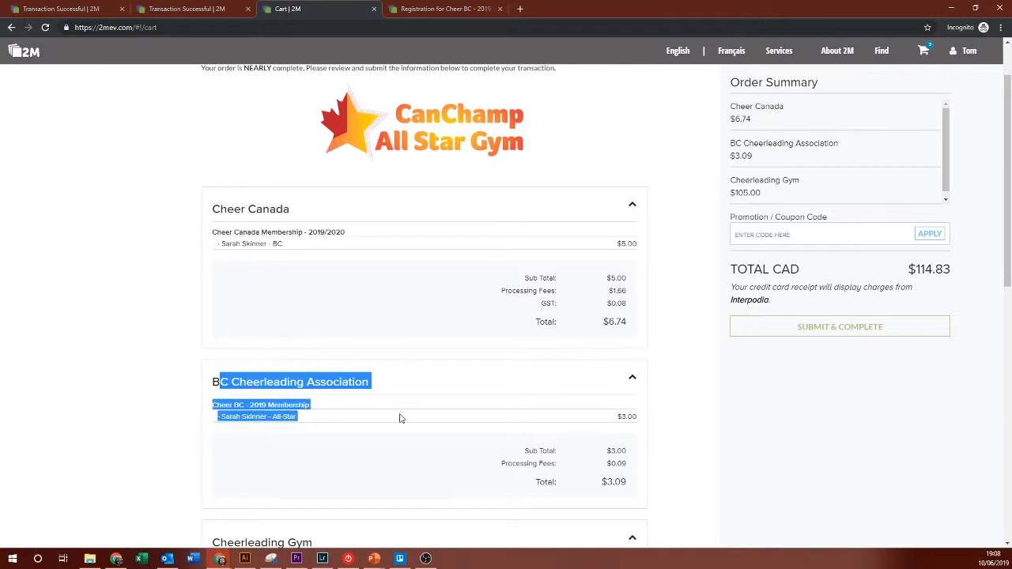
{"action": "left_click", "coordinate": [88, 333]}
{"action": "scroll", "coordinate": [251, 351], "scroll_direction": "down", "scroll_amount": 3}
{"action": "left_click_drag", "start_coordinate": [238, 282], "coordinate": [591, 334]}
{"action": "left_click", "coordinate": [612, 380]}
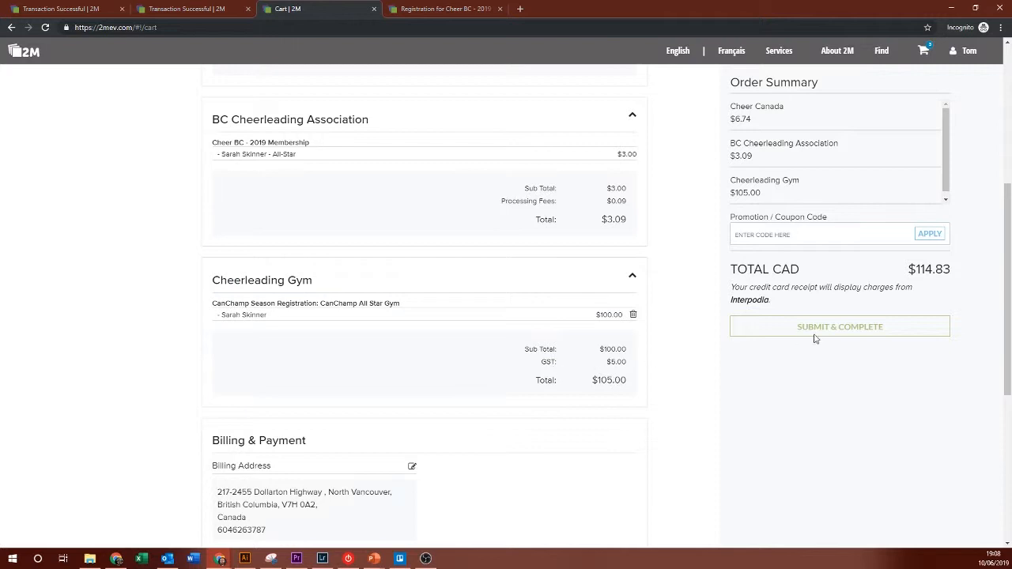
{"action": "double_click", "coordinate": [921, 272]}
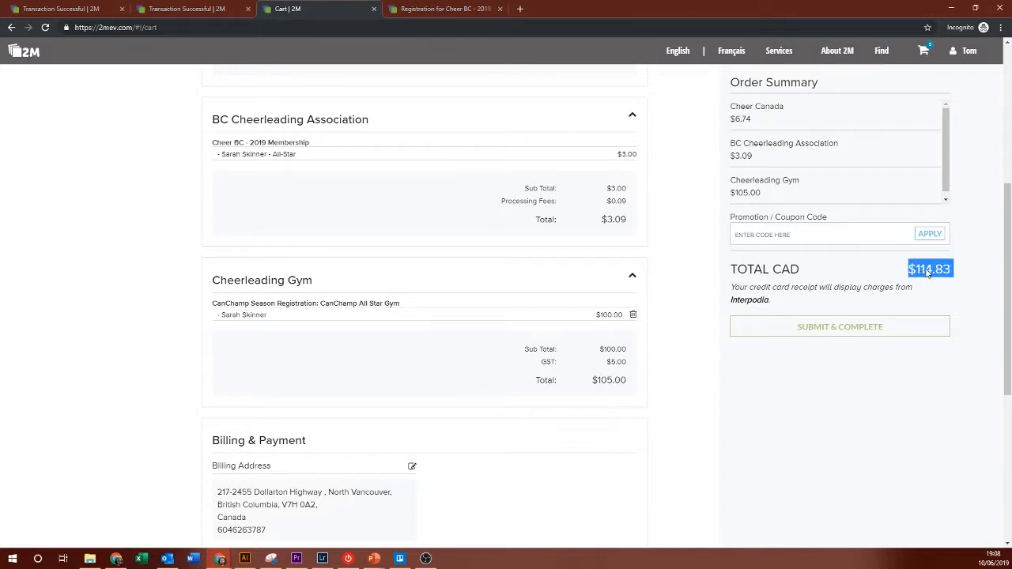
{"action": "left_click_drag", "start_coordinate": [732, 103], "coordinate": [811, 158]}
{"action": "left_click", "coordinate": [811, 158]}
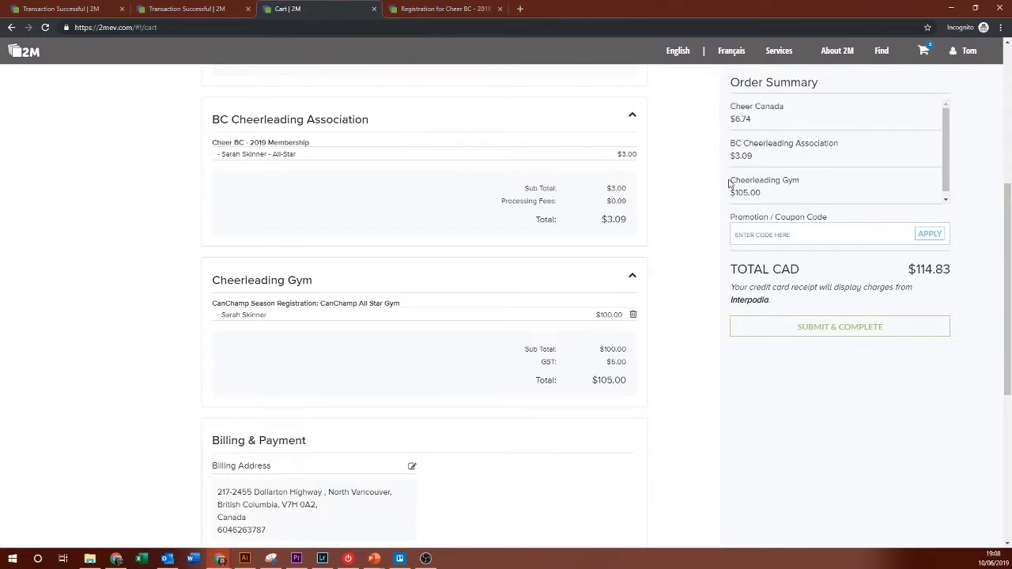
{"action": "left_click_drag", "start_coordinate": [729, 183], "coordinate": [786, 200]}
{"action": "left_click", "coordinate": [760, 193]}
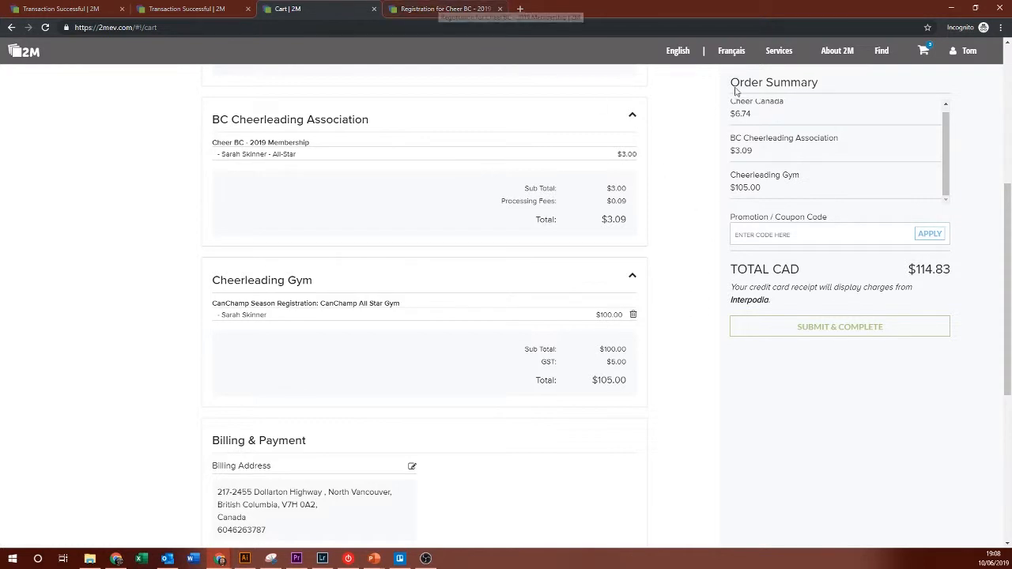
Step: Delete the Cheerleading Gym item from the cart and go back to the Cheer BC registration page
{"action": "left_click", "coordinate": [632, 314]}
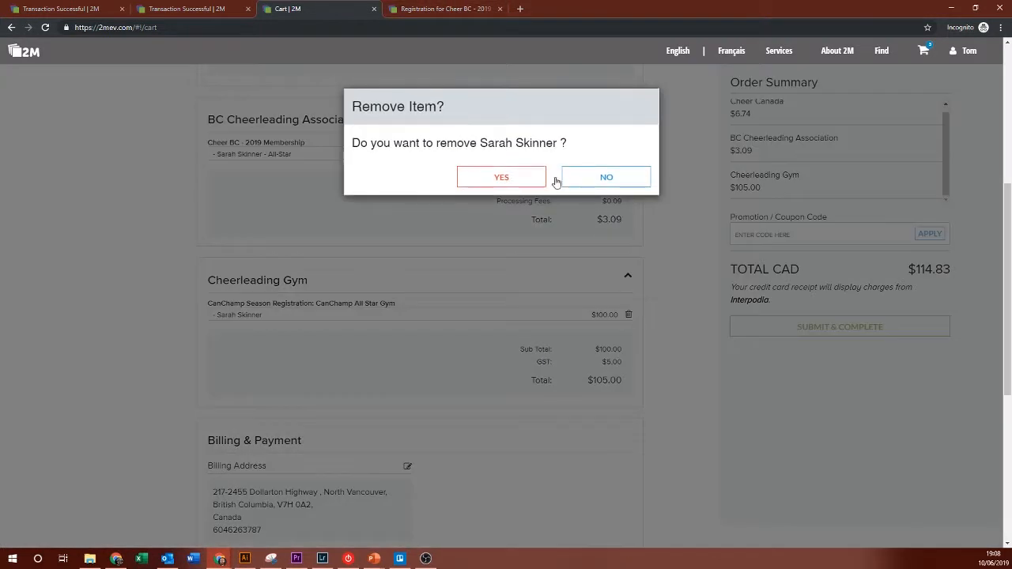
{"action": "left_click", "coordinate": [528, 178]}
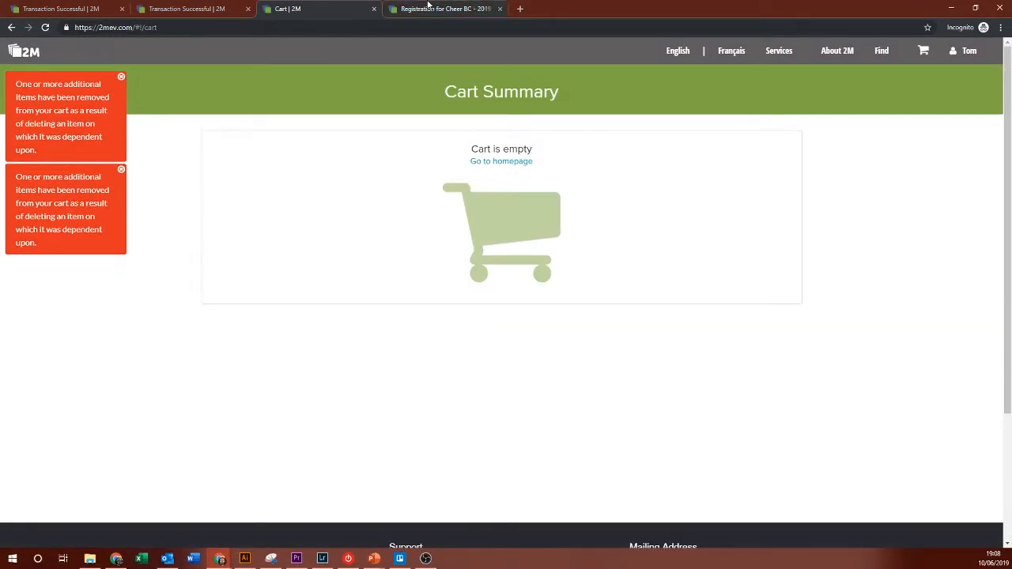
{"action": "left_click", "coordinate": [428, 4]}
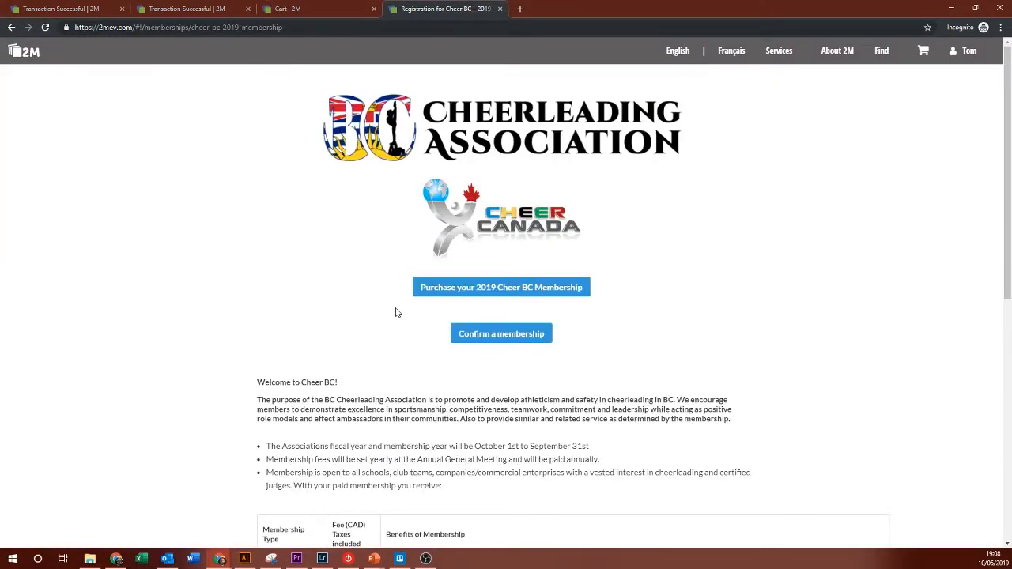
Step: Start the 2019 Cheer BC purchase for the 12-year-old member and choose the All-Star membership
{"action": "left_click", "coordinate": [472, 291]}
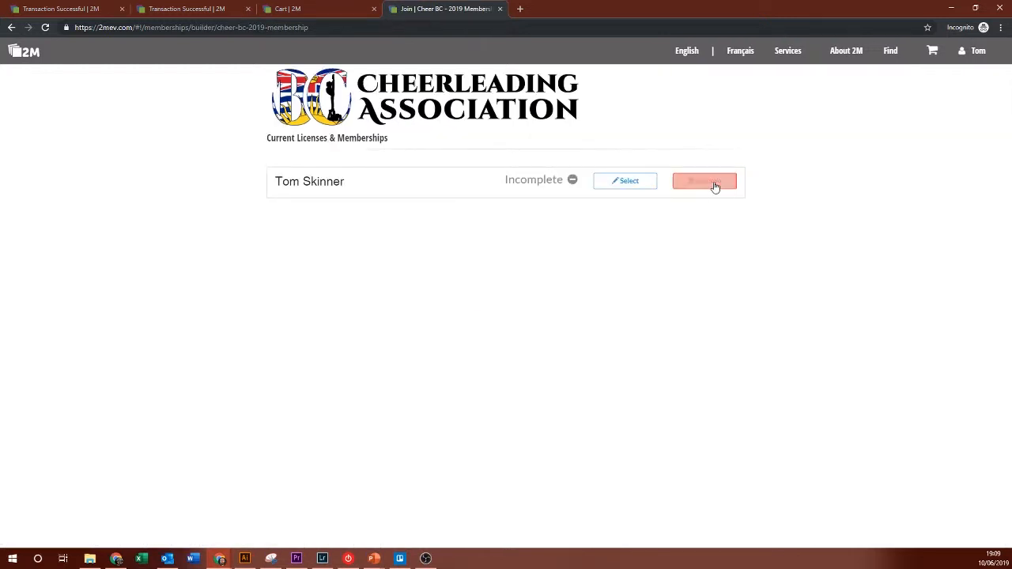
{"action": "left_click", "coordinate": [708, 189]}
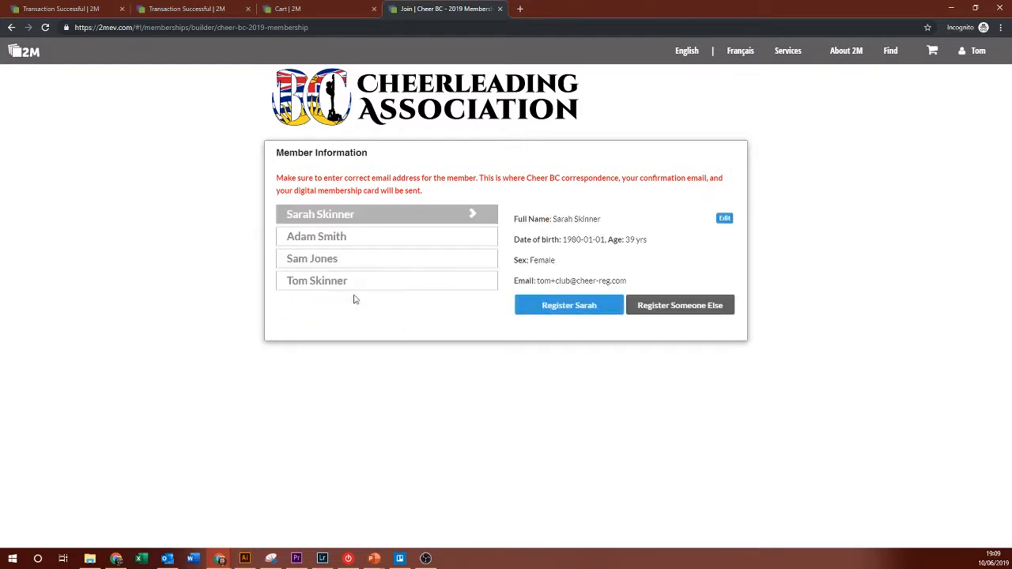
{"action": "left_click", "coordinate": [328, 244]}
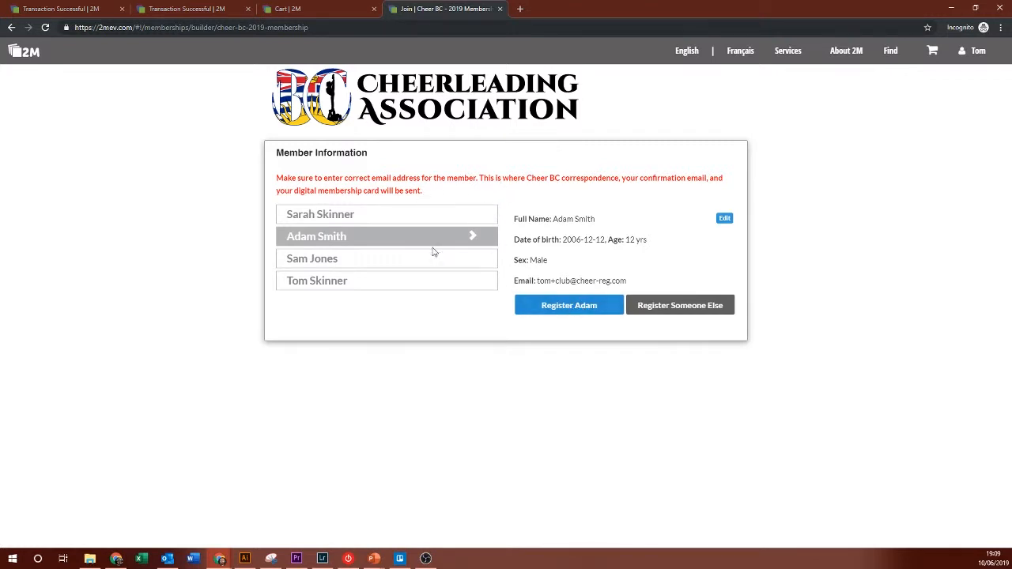
{"action": "left_click", "coordinate": [563, 307]}
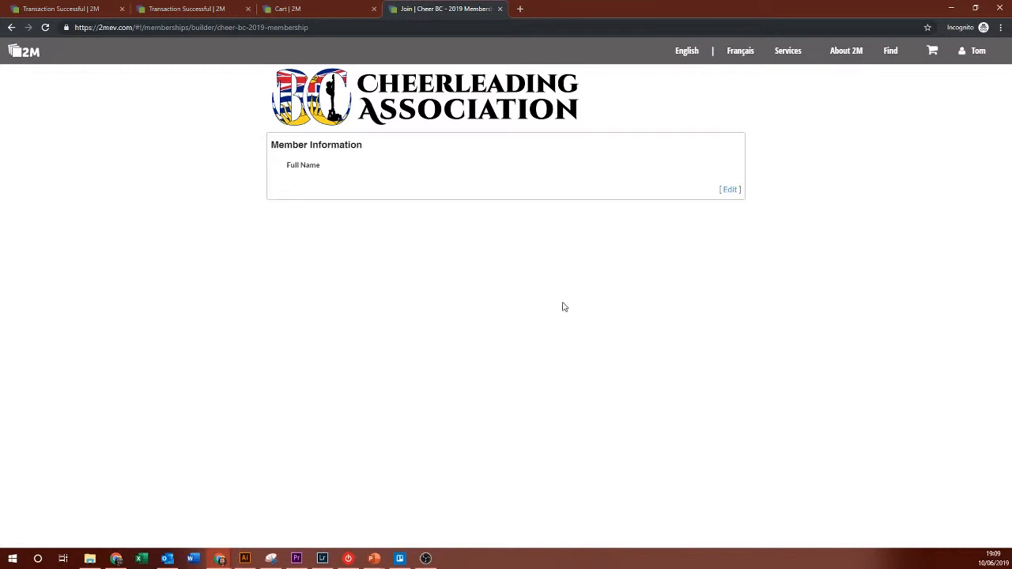
{"action": "scroll", "coordinate": [544, 232], "scroll_direction": "down", "scroll_amount": 1}
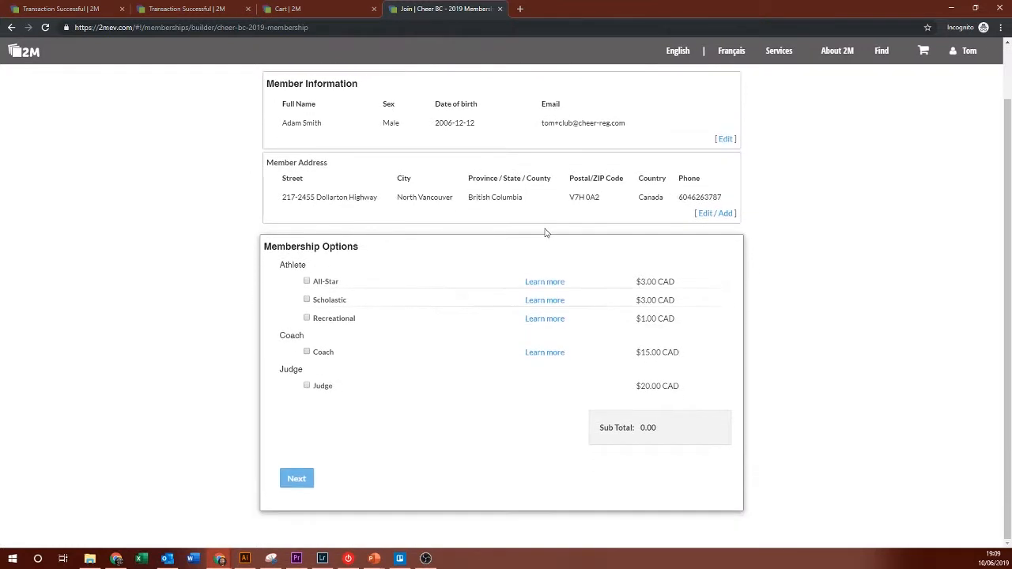
{"action": "left_click", "coordinate": [316, 282]}
{"action": "left_click", "coordinate": [298, 479]}
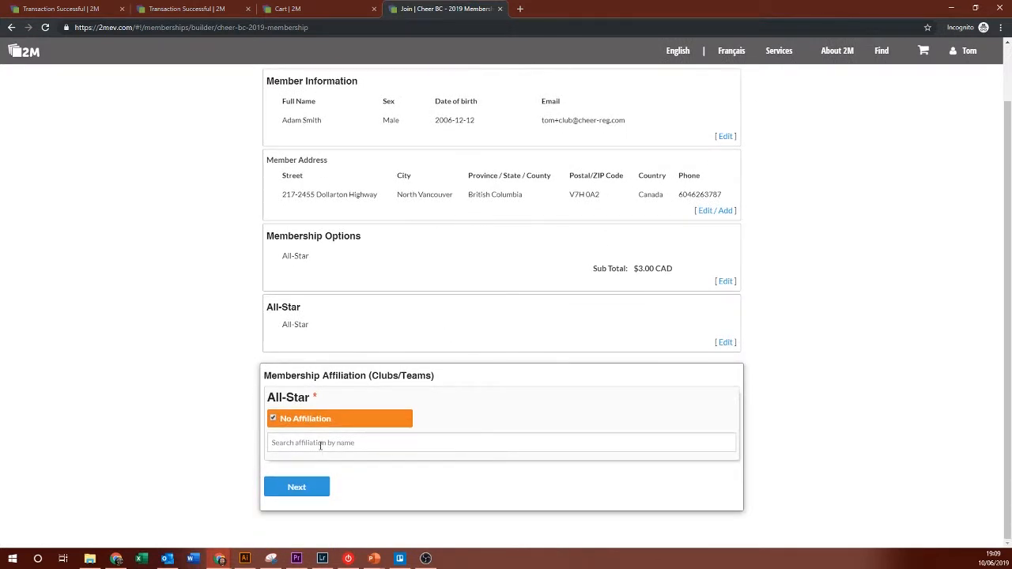
Step: Affiliate the membership with Freeze Athletics, found by searching 'free'
{"action": "left_click", "coordinate": [320, 445]}
{"action": "type", "text": "free"}
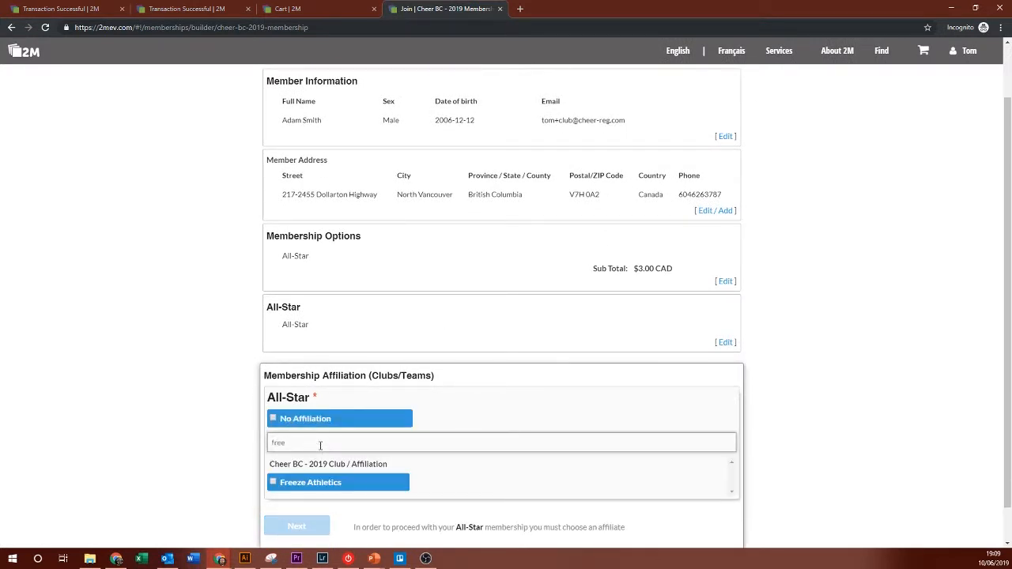
{"action": "left_click", "coordinate": [312, 483]}
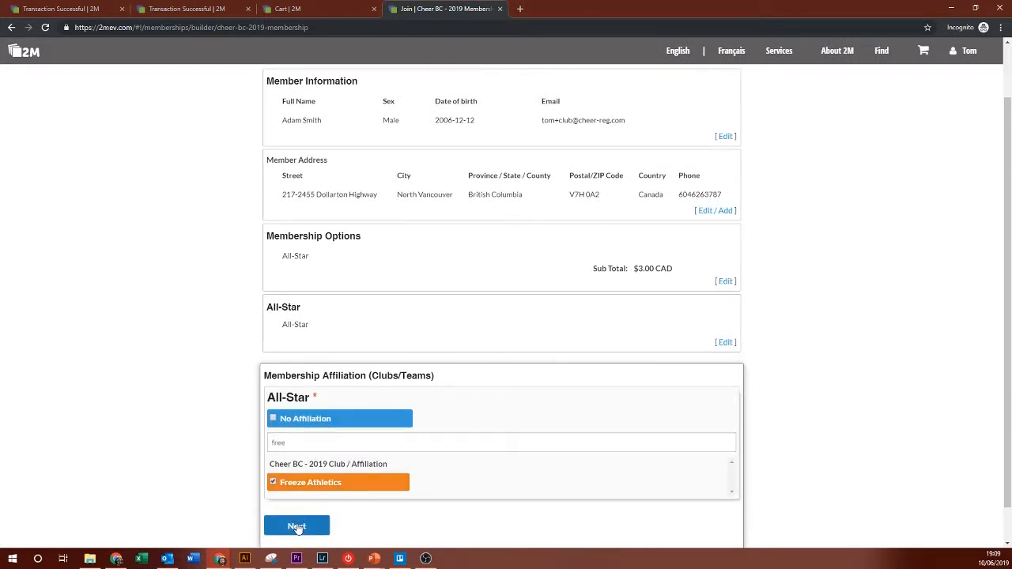
{"action": "left_click", "coordinate": [297, 526]}
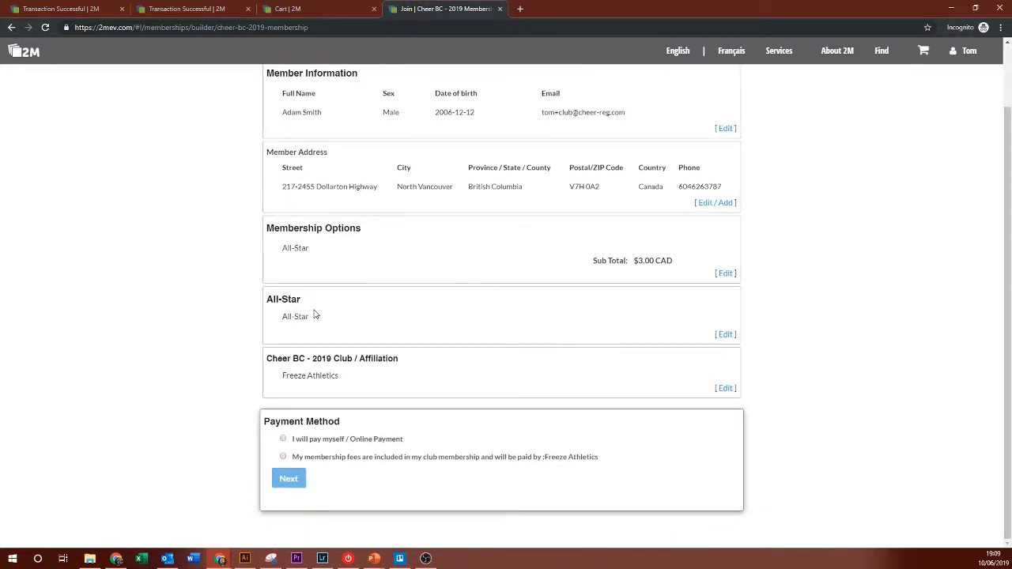
Step: Have Freeze Athletics pay the fees, confirmed with the club passphrase
{"action": "left_click", "coordinate": [389, 457]}
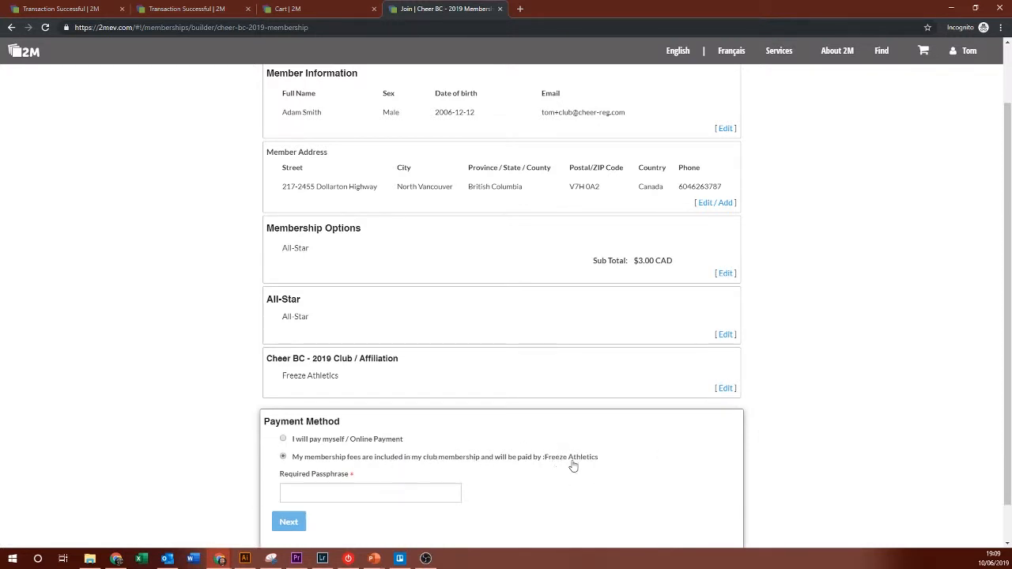
{"action": "left_click_drag", "start_coordinate": [309, 462], "coordinate": [512, 472]}
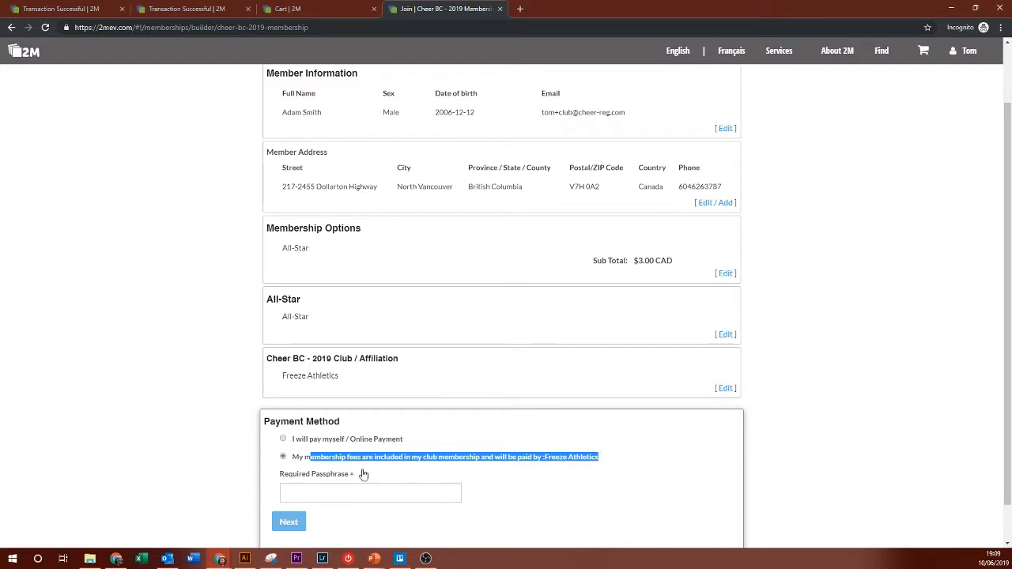
{"action": "left_click", "coordinate": [345, 492]}
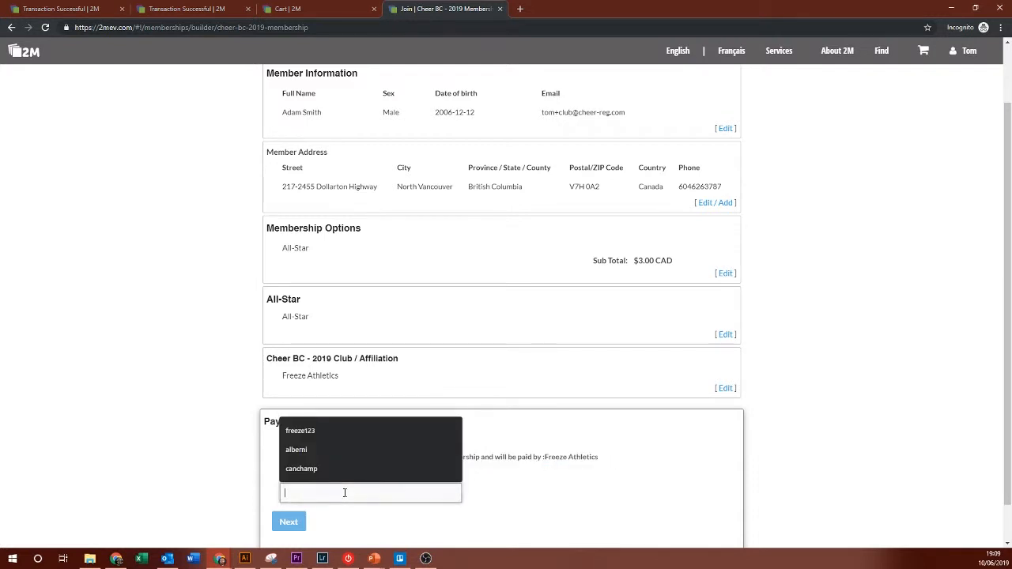
{"action": "left_click", "coordinate": [327, 434]}
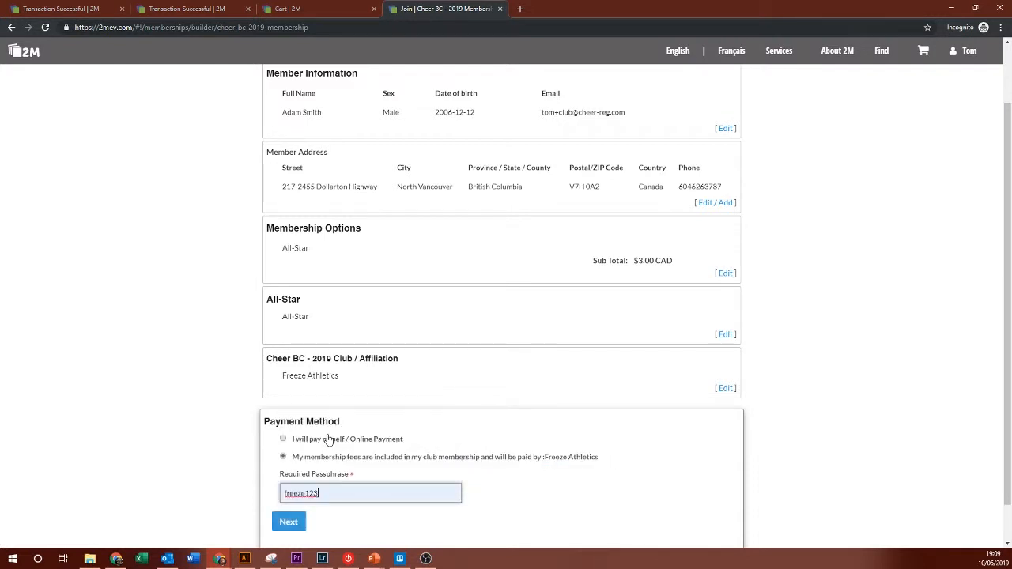
{"action": "left_click", "coordinate": [287, 523]}
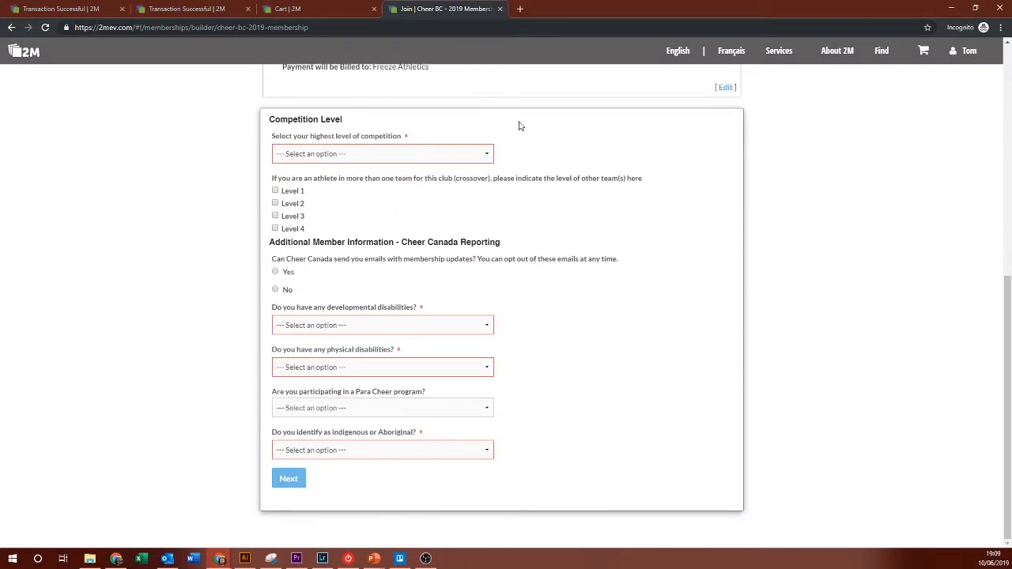
Step: Set highest competition level to Level 3 with Level 1 as a crossover team
{"action": "left_click", "coordinate": [345, 153]}
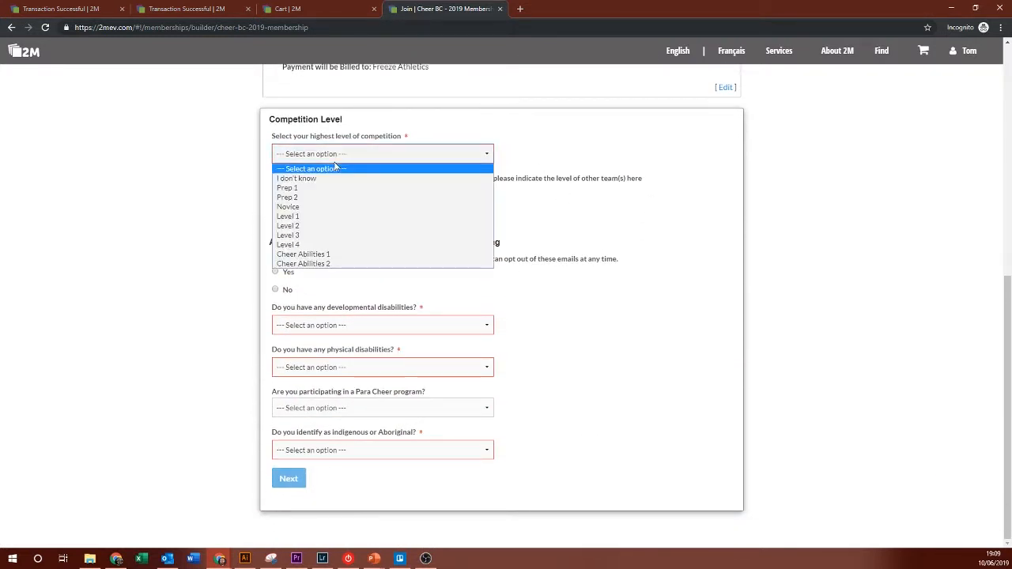
{"action": "left_click", "coordinate": [296, 235]}
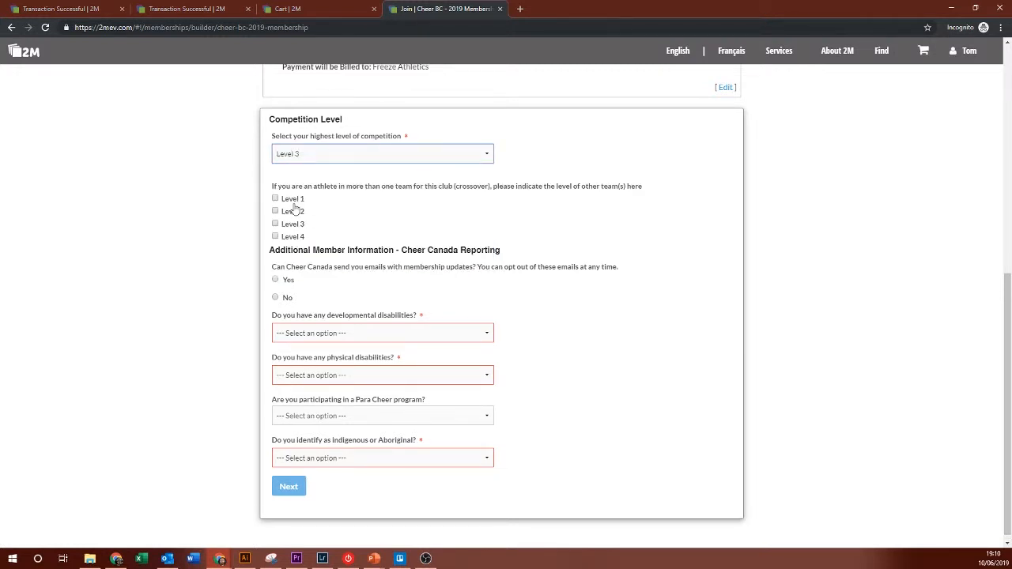
{"action": "left_click", "coordinate": [293, 207]}
{"action": "left_click", "coordinate": [292, 200]}
Step: Decline update emails, answer Yes to developmental disabilities, No to the rest, and complete the membership
{"action": "left_click", "coordinate": [277, 305]}
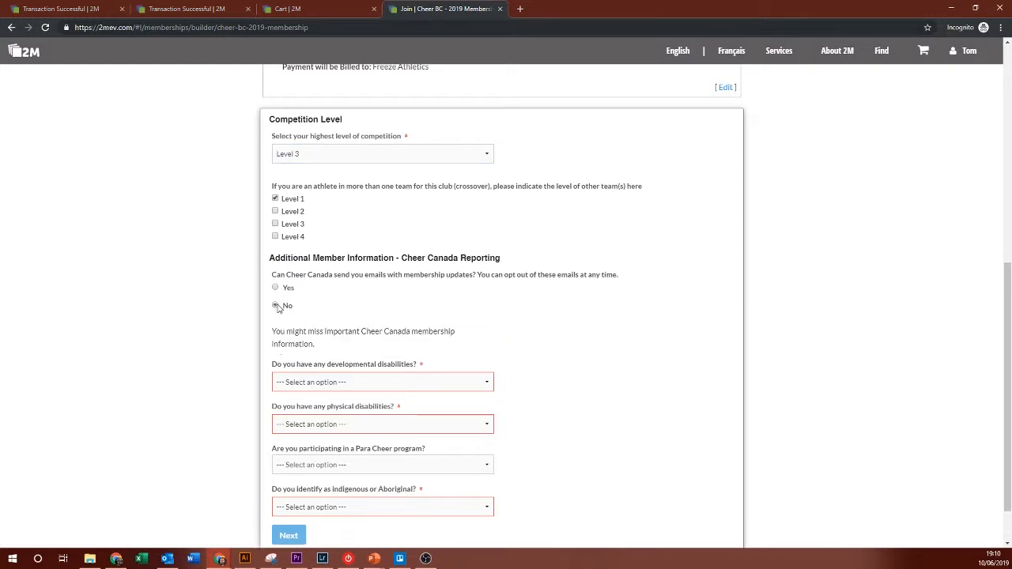
{"action": "left_click", "coordinate": [294, 382]}
{"action": "left_click", "coordinate": [283, 415]}
{"action": "left_click", "coordinate": [289, 432]}
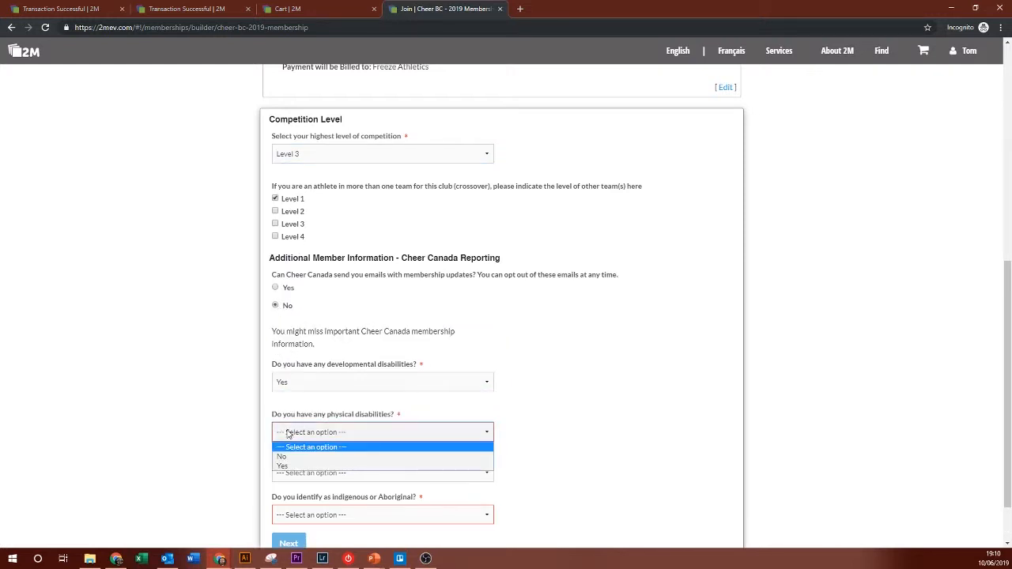
{"action": "left_click", "coordinate": [282, 457]}
{"action": "left_click", "coordinate": [299, 506]}
{"action": "left_click", "coordinate": [301, 523]}
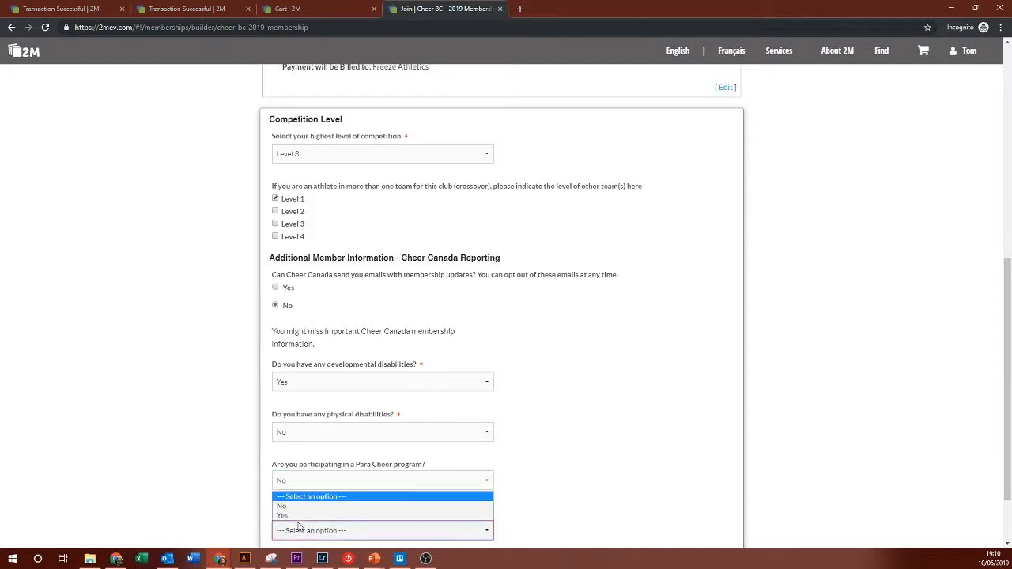
{"action": "left_click", "coordinate": [299, 509]}
{"action": "scroll", "coordinate": [601, 490], "scroll_direction": "down", "scroll_amount": 1}
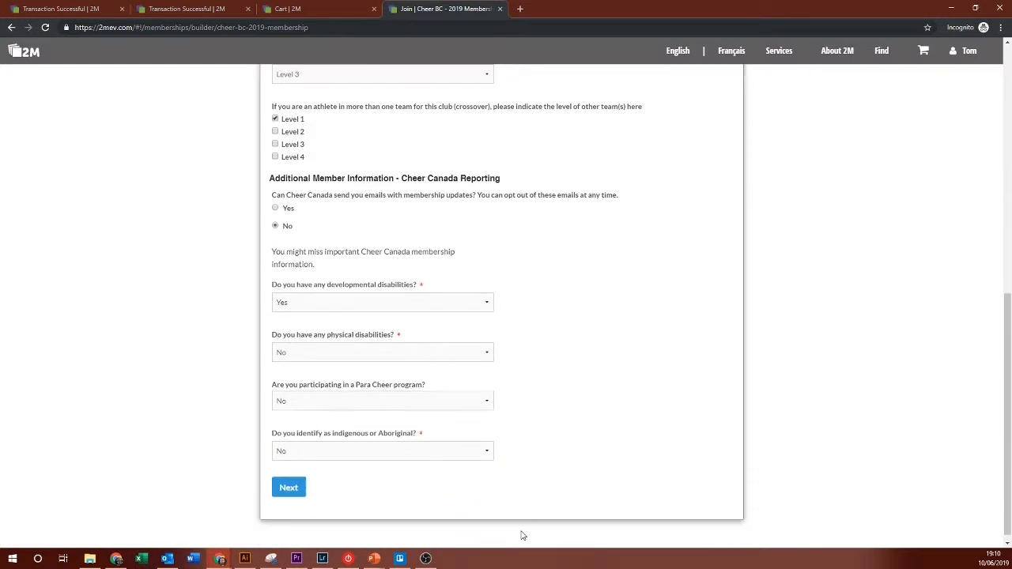
{"action": "left_click", "coordinate": [288, 487]}
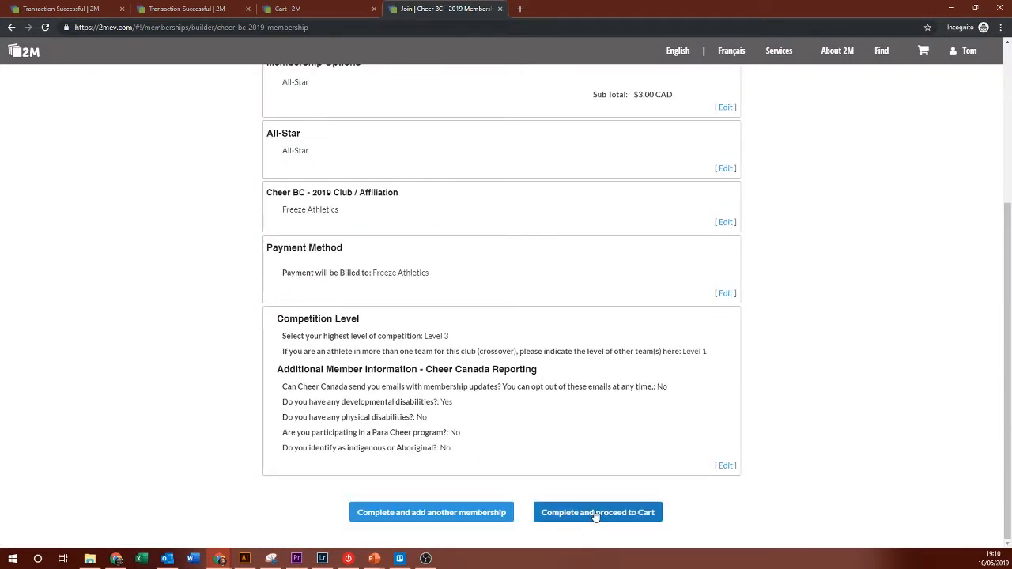
{"action": "left_click", "coordinate": [596, 512]}
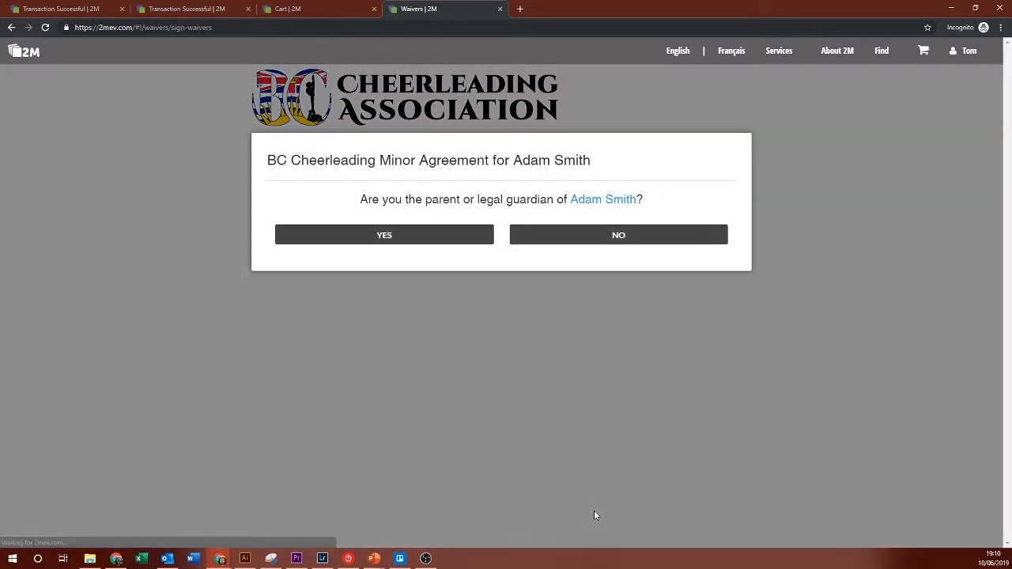
Step: Fill in the guardian's saved name and email with Legal Guardian as the relationship
{"action": "left_click", "coordinate": [401, 247]}
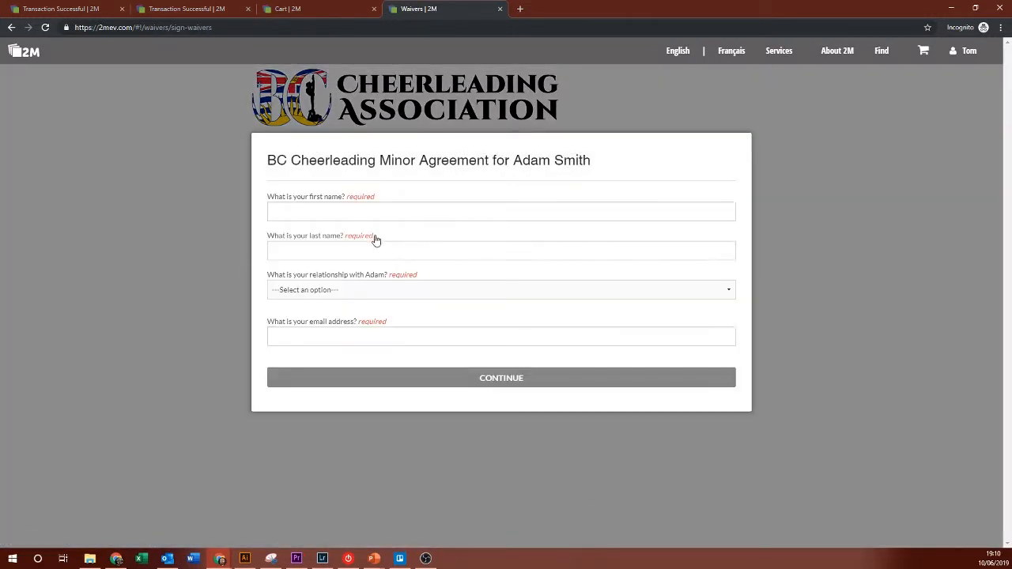
{"action": "left_click", "coordinate": [371, 211]}
{"action": "left_click", "coordinate": [342, 240]}
{"action": "left_click", "coordinate": [316, 289]}
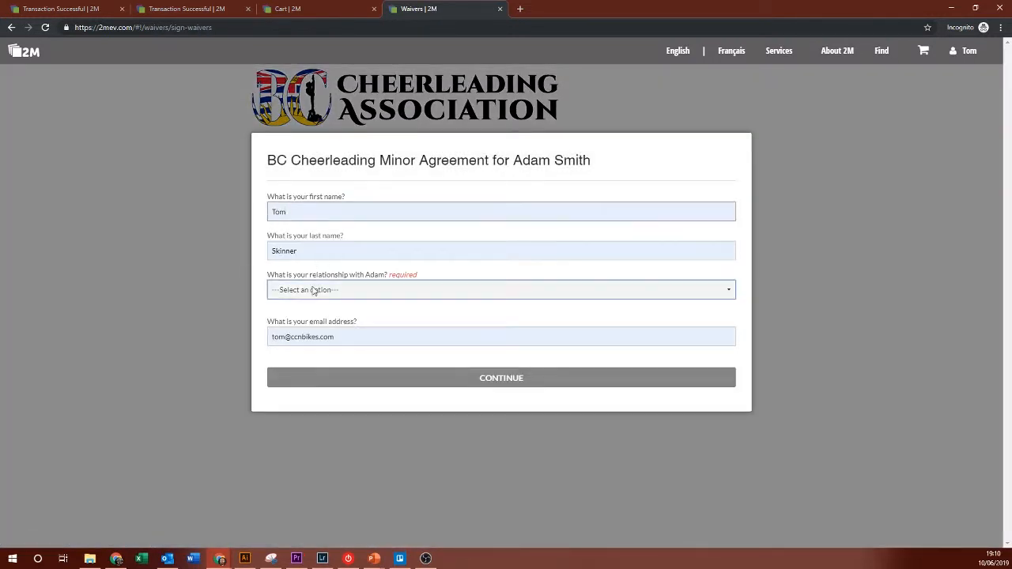
{"action": "left_click", "coordinate": [310, 313]}
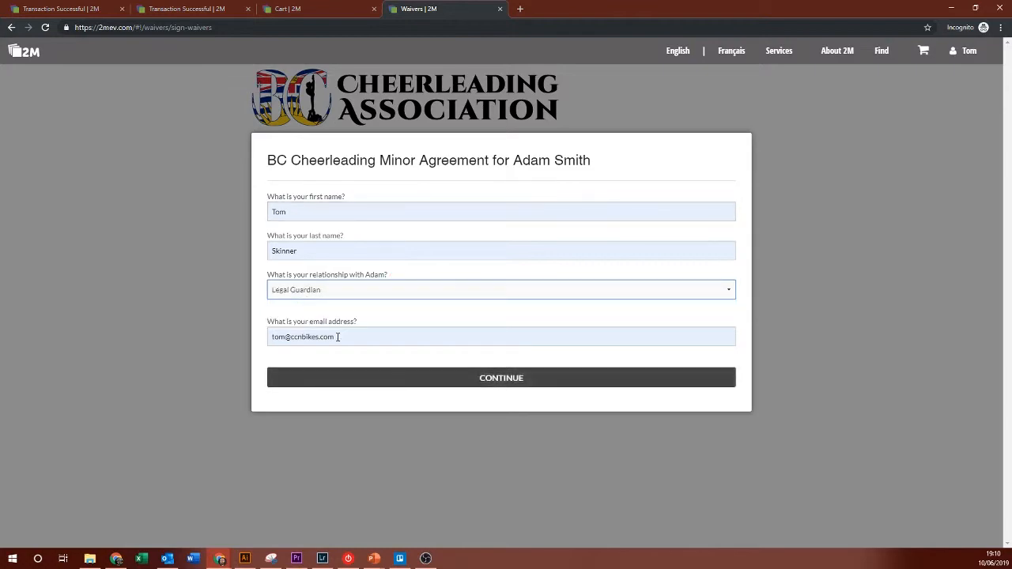
{"action": "left_click", "coordinate": [387, 383]}
Step: Tick both waiver acknowledgments, sign with the saved full name and agree to the waiver
{"action": "scroll", "coordinate": [389, 385], "scroll_direction": "down", "scroll_amount": 10}
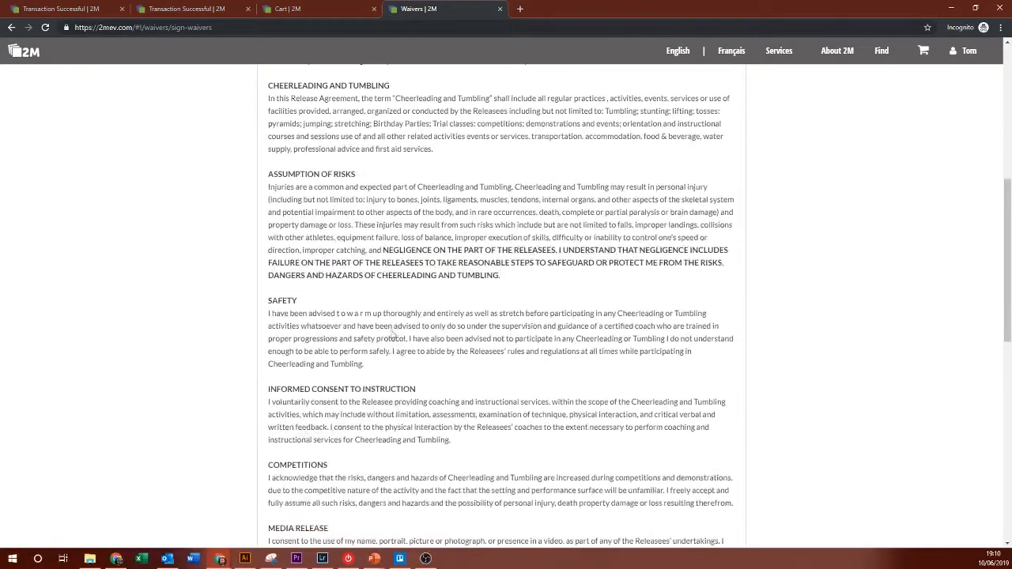
{"action": "left_click", "coordinate": [370, 252]}
{"action": "scroll", "coordinate": [356, 395], "scroll_direction": "down", "scroll_amount": 3}
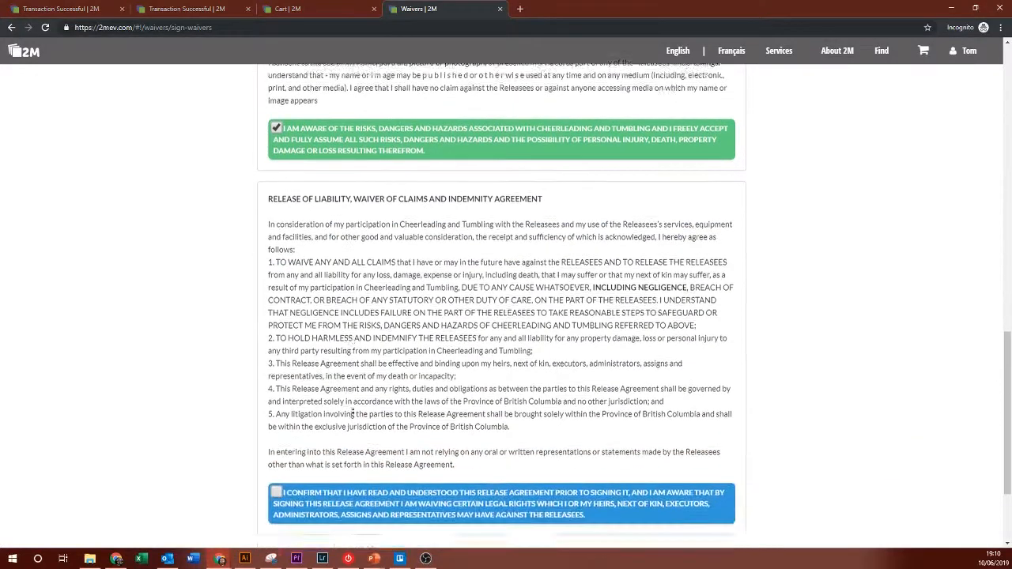
{"action": "left_click", "coordinate": [360, 359]}
{"action": "left_click", "coordinate": [324, 455]}
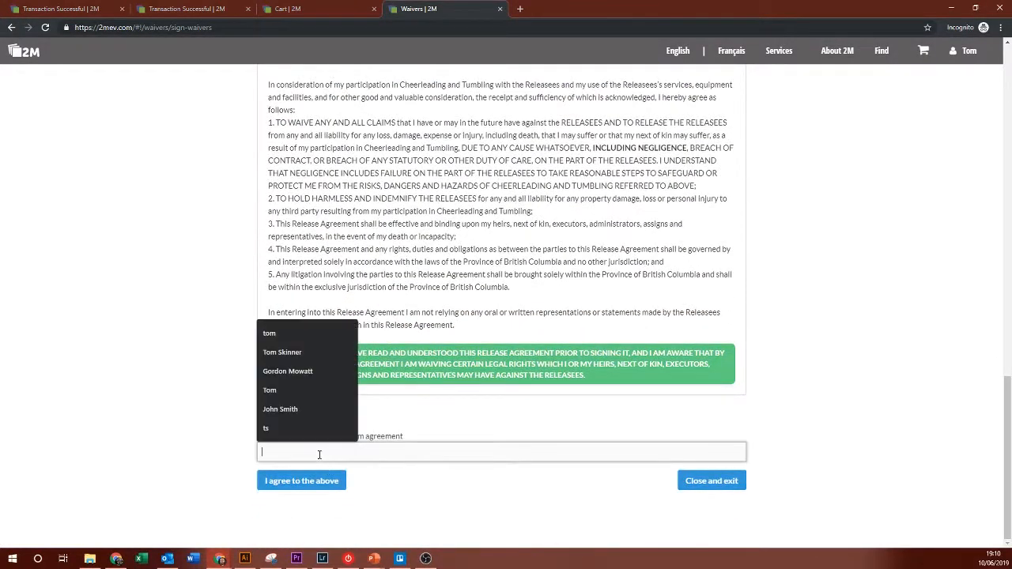
{"action": "left_click", "coordinate": [294, 350]}
{"action": "left_click", "coordinate": [281, 484]}
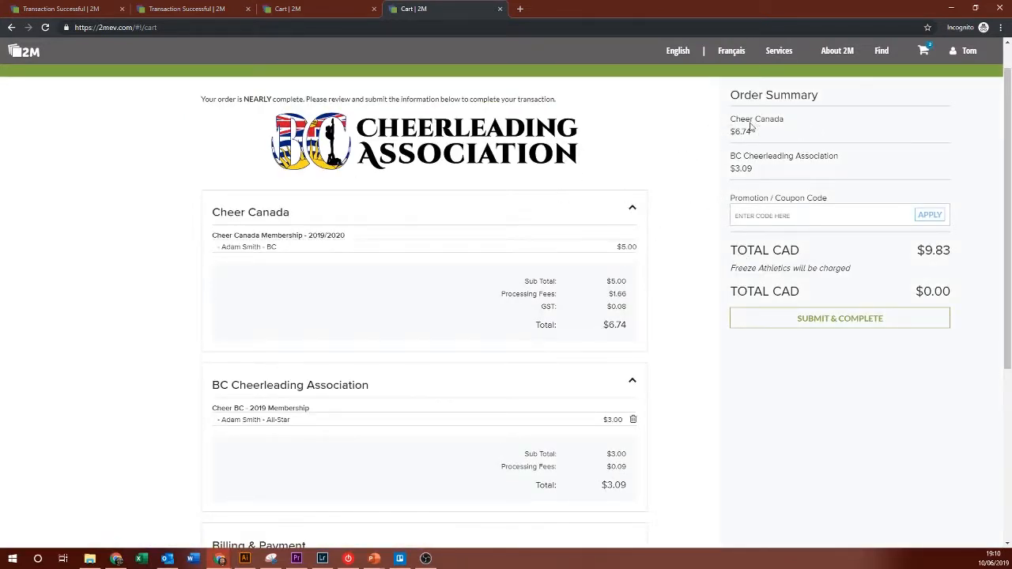
Step: Submit the $9.83 CAD order billed to Freeze Athletics, then switch to the admin window
{"action": "left_click_drag", "start_coordinate": [726, 264], "coordinate": [966, 271]}
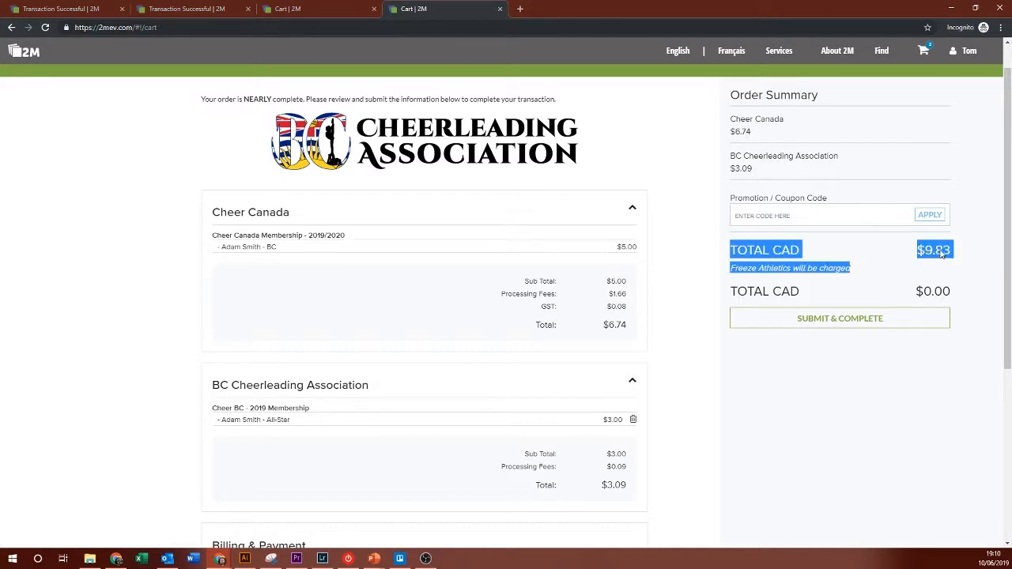
{"action": "left_click", "coordinate": [833, 261]}
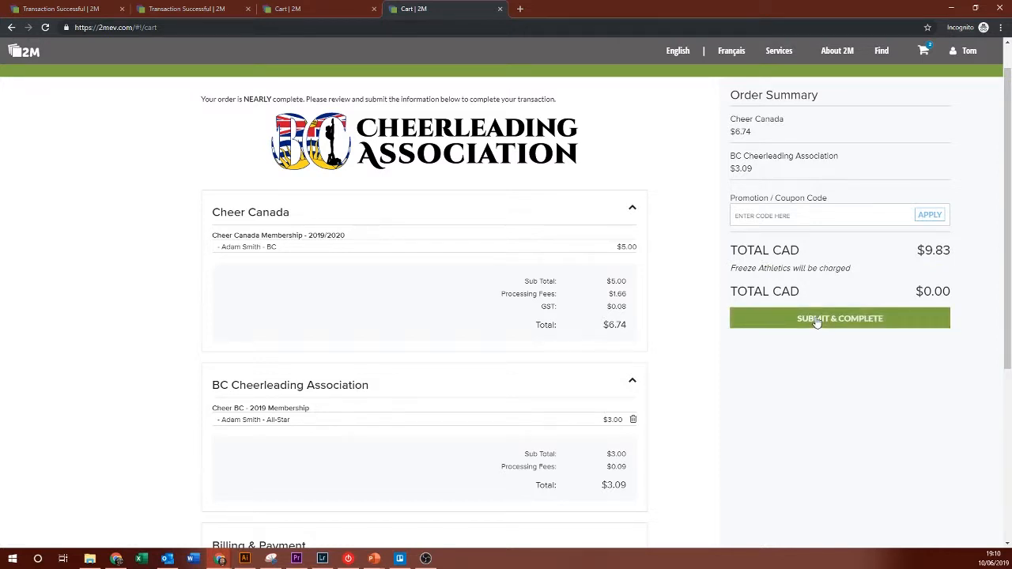
{"action": "left_click", "coordinate": [816, 320]}
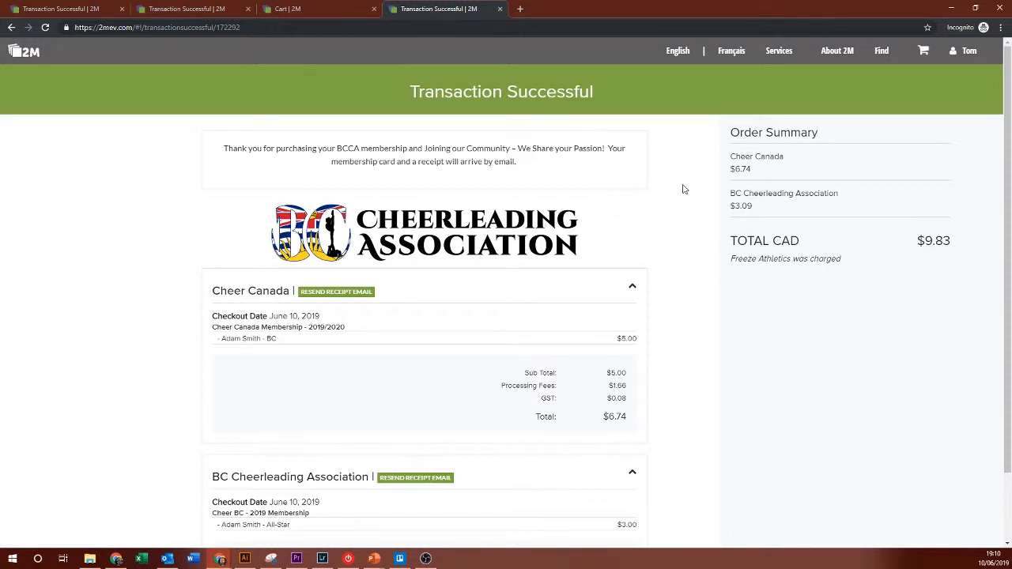
{"action": "key", "text": "alt+Tab"}
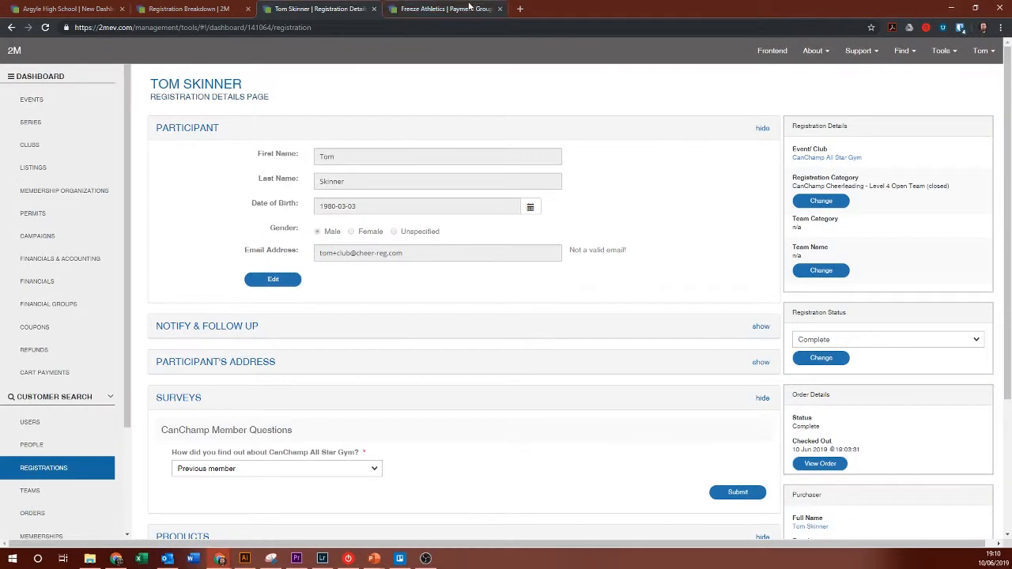
Step: Open the Freeze Athletics payment group, leave security settings unchanged, and download its invoice PDF
{"action": "left_click", "coordinate": [433, 7]}
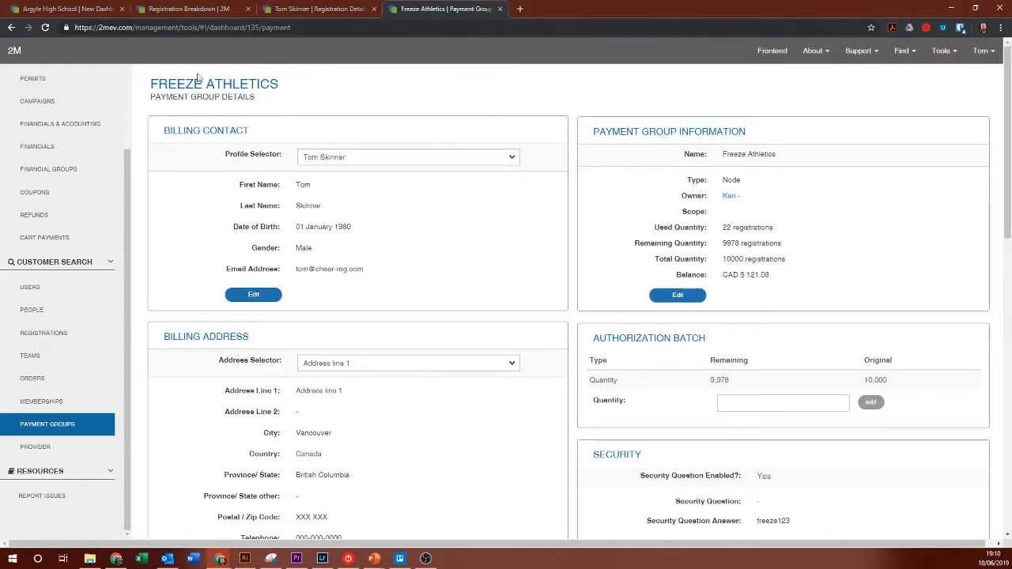
{"action": "left_click_drag", "start_coordinate": [158, 84], "coordinate": [408, 94]}
{"action": "left_click", "coordinate": [407, 94]}
{"action": "scroll", "coordinate": [699, 231], "scroll_direction": "down", "scroll_amount": 1}
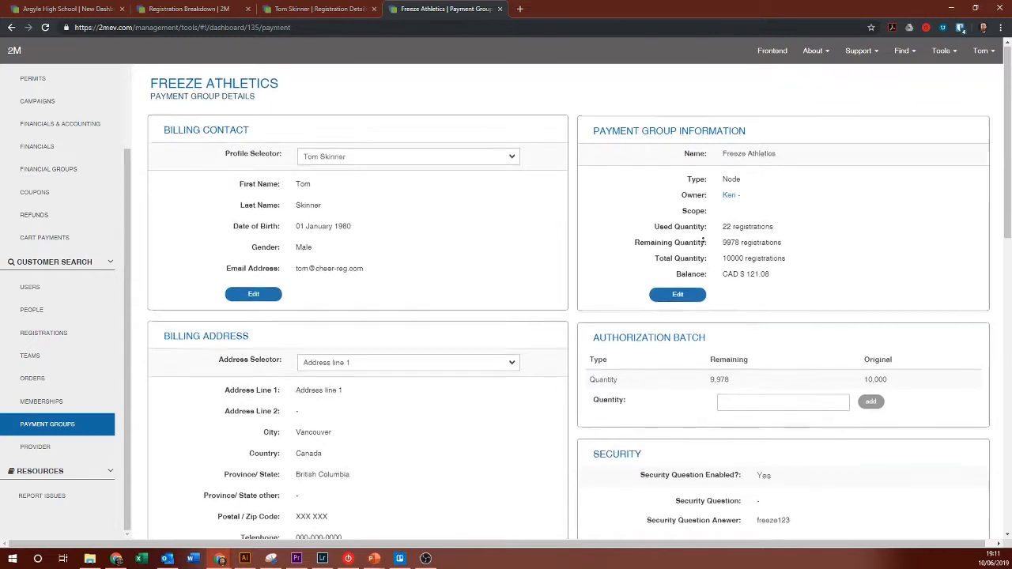
{"action": "scroll", "coordinate": [700, 257], "scroll_direction": "down", "scroll_amount": 3}
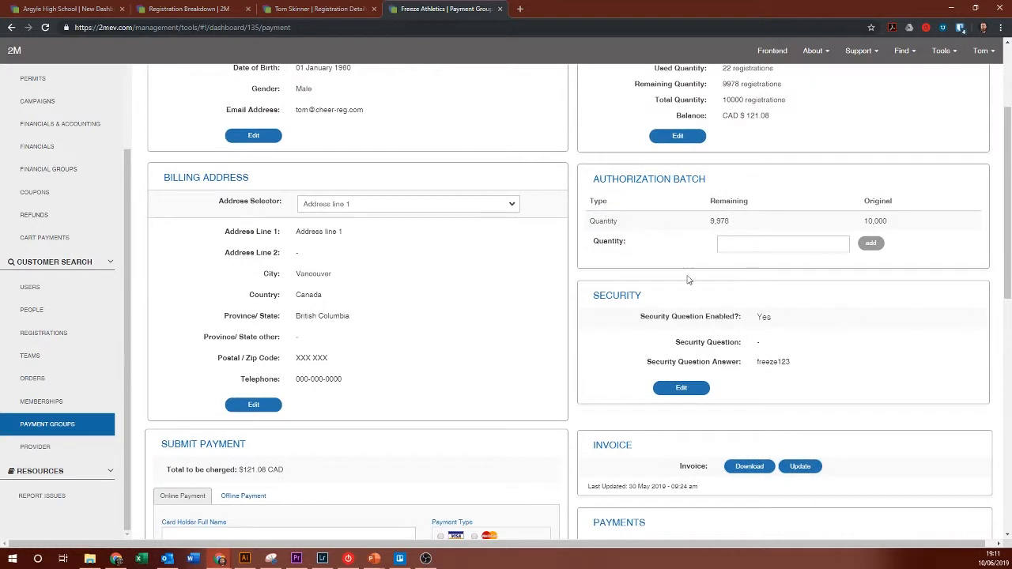
{"action": "left_click", "coordinate": [678, 388]}
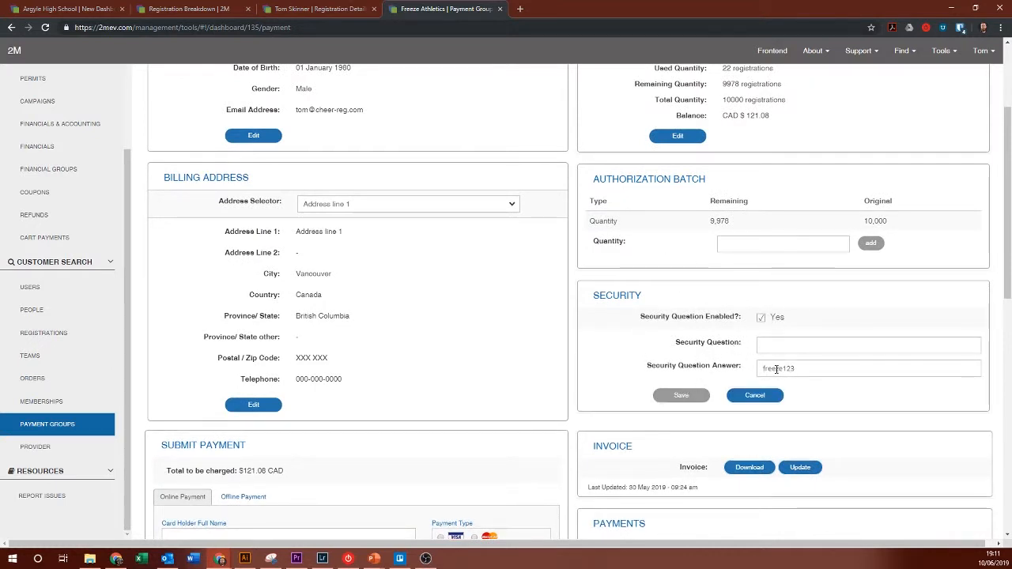
{"action": "left_click", "coordinate": [755, 395]}
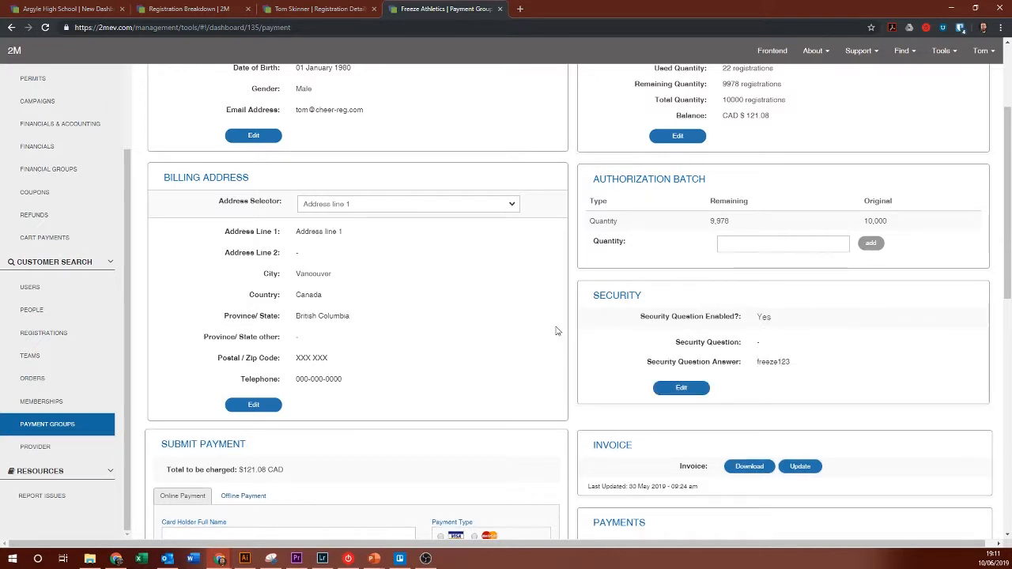
{"action": "scroll", "coordinate": [556, 331], "scroll_direction": "down", "scroll_amount": 3}
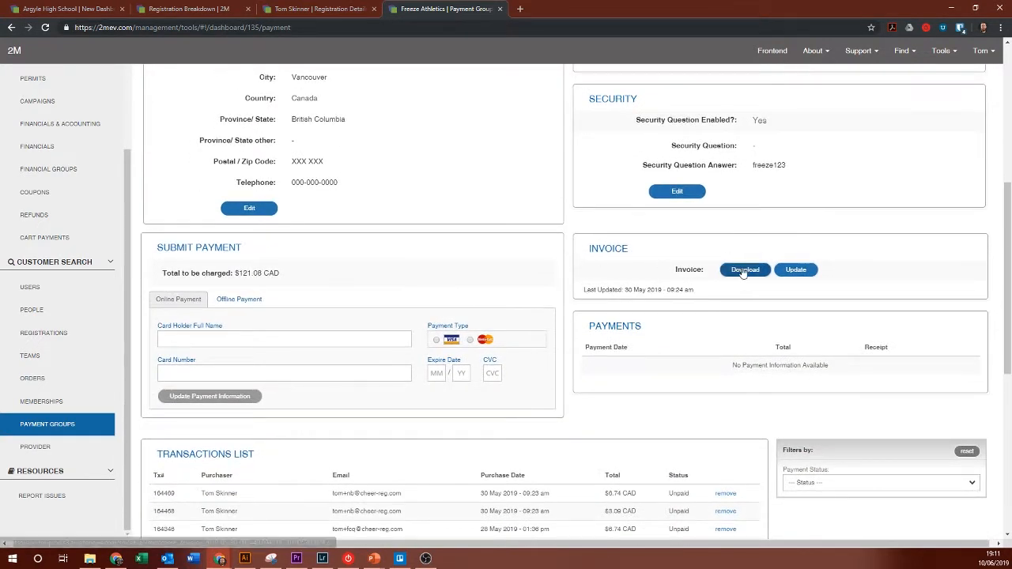
{"action": "left_click", "coordinate": [743, 270]}
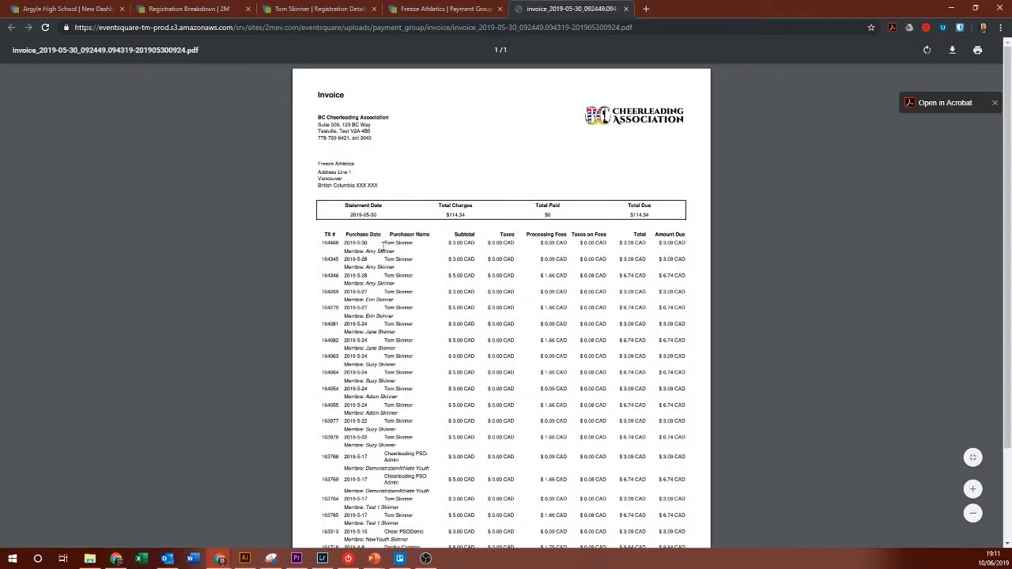
Step: Check invoice lines 164345 and 164346 with their $3.00 and $5.00 CAD subtotals, then close the PDF
{"action": "mouse_move", "coordinate": [362, 252]}
{"action": "left_mouse_down"}
{"action": "mouse_move", "coordinate": [418, 254]}
{"action": "mouse_move", "coordinate": [380, 258]}
{"action": "left_mouse_up"}
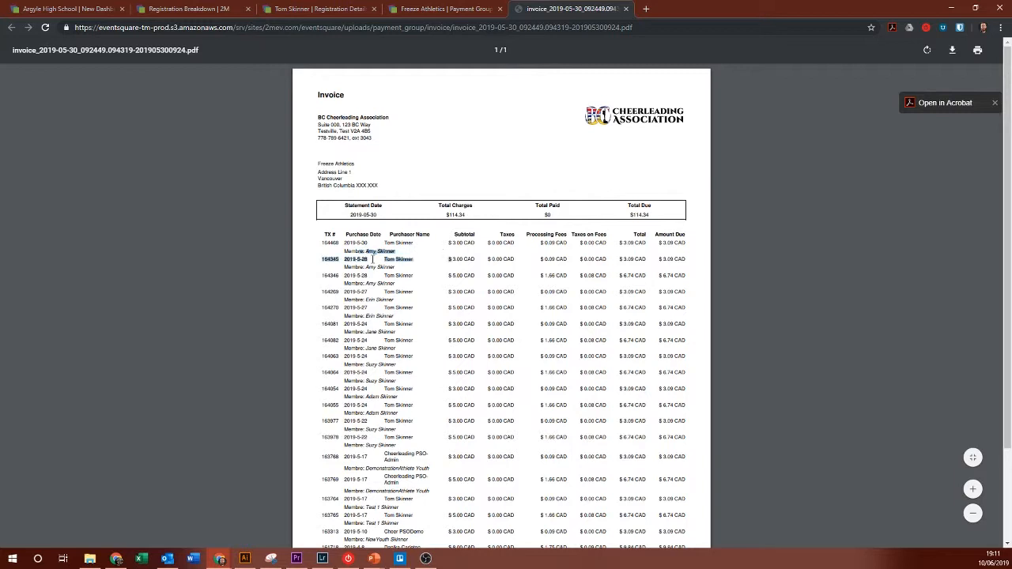
{"action": "left_click", "coordinate": [375, 262]}
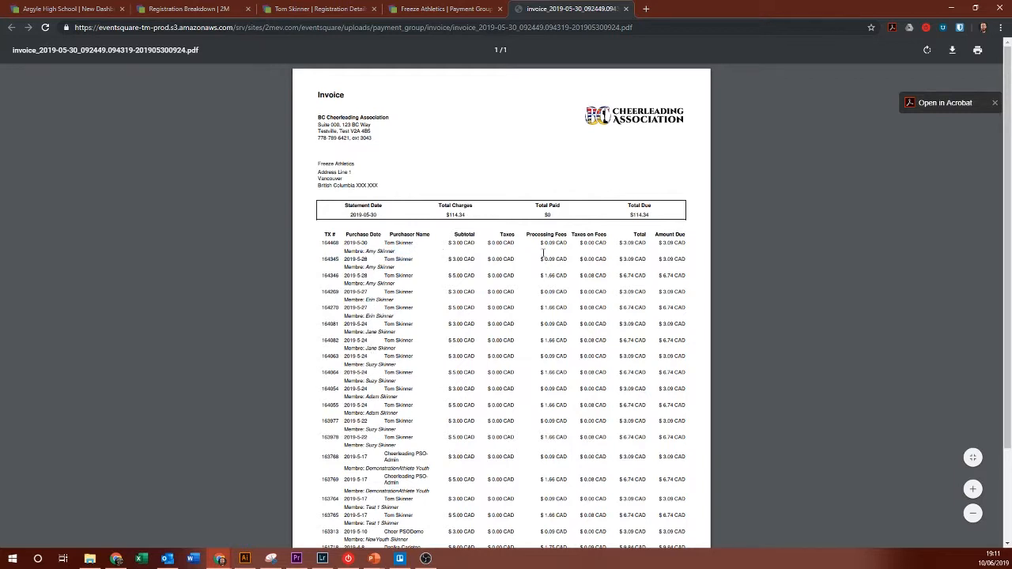
{"action": "left_click_drag", "start_coordinate": [449, 243], "coordinate": [500, 244]}
{"action": "left_click", "coordinate": [499, 245]}
{"action": "left_click_drag", "start_coordinate": [449, 275], "coordinate": [496, 277]}
{"action": "left_click", "coordinate": [494, 278]}
{"action": "scroll", "coordinate": [557, 286], "scroll_direction": "down", "scroll_amount": 3}
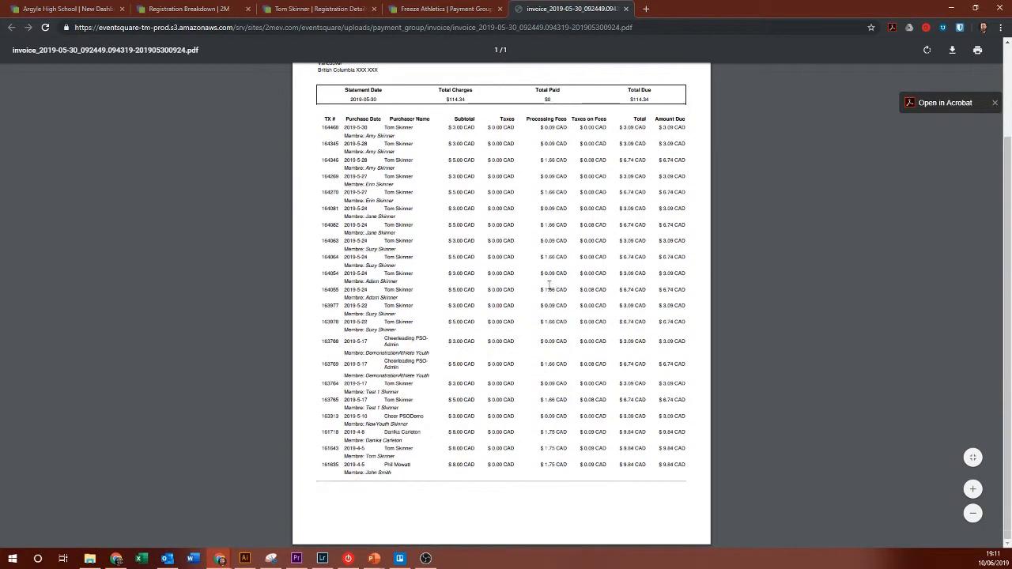
{"action": "scroll", "coordinate": [559, 139], "scroll_direction": "up", "scroll_amount": 3}
{"action": "left_click", "coordinate": [625, 8]}
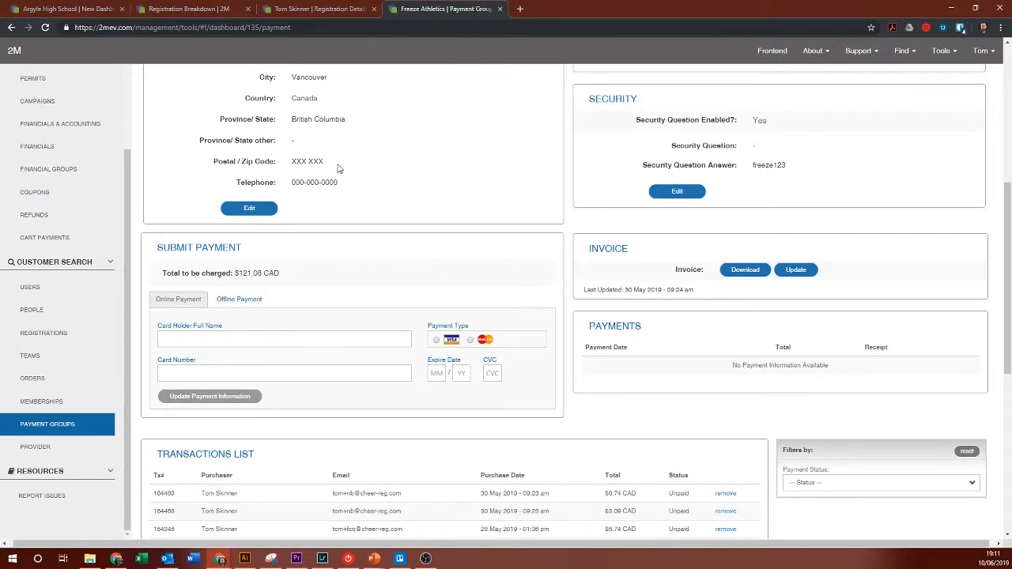
{"action": "left_click", "coordinate": [174, 338]}
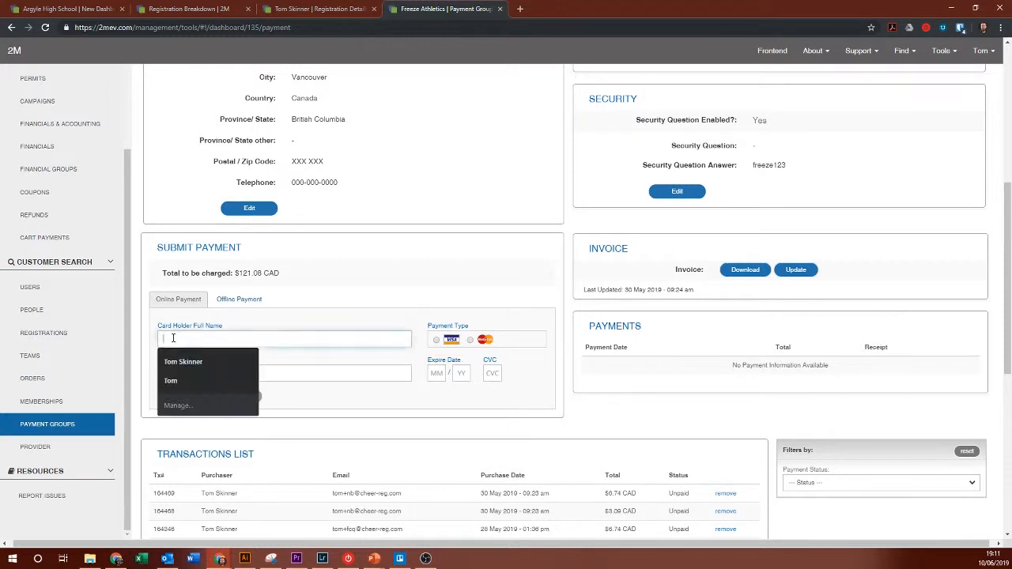
{"action": "left_click", "coordinate": [293, 391]}
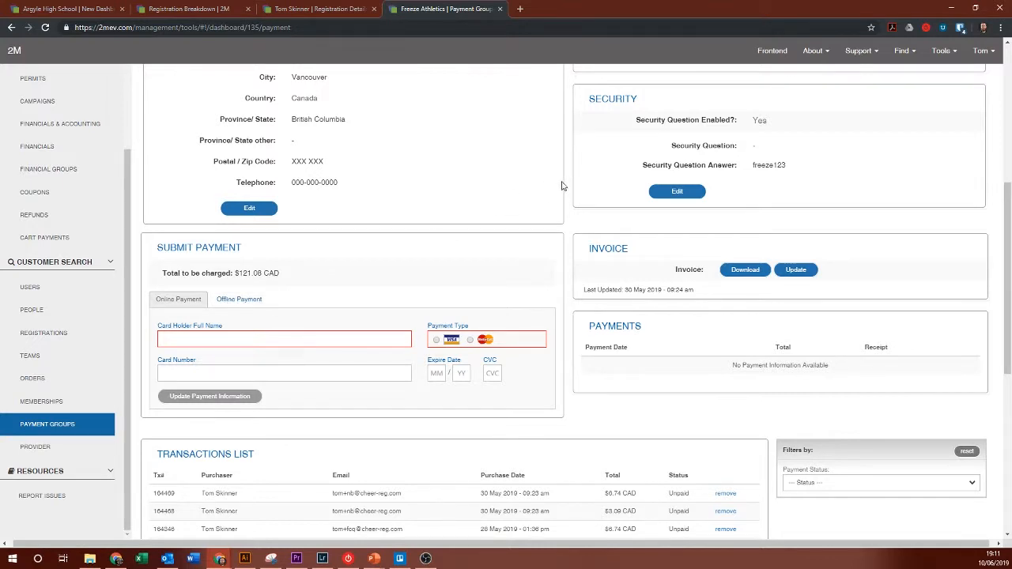
{"action": "scroll", "coordinate": [522, 162], "scroll_direction": "down", "scroll_amount": 4}
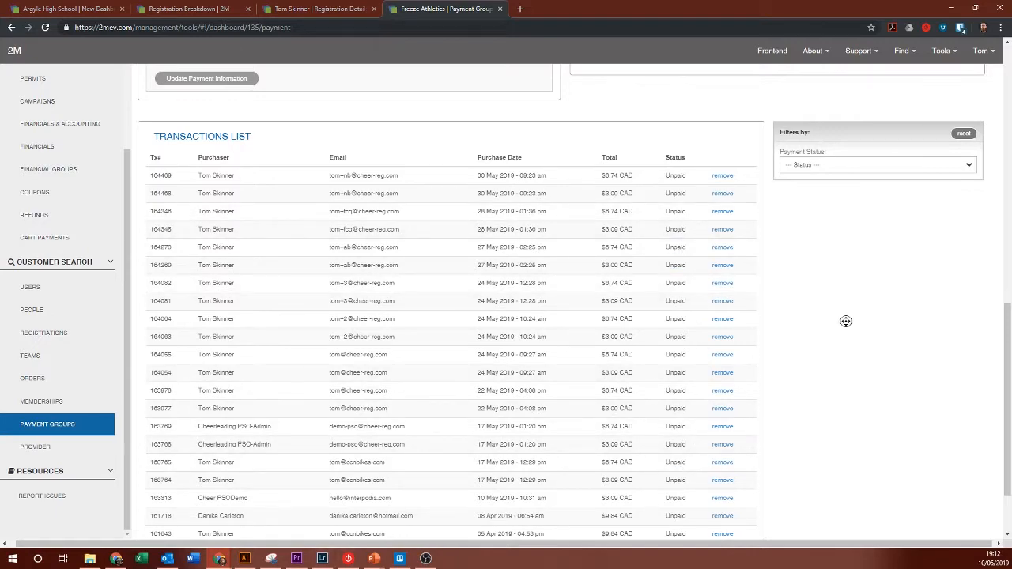
{"action": "scroll", "coordinate": [845, 321], "scroll_direction": "down", "scroll_amount": 1}
{"action": "scroll", "coordinate": [831, 323], "scroll_direction": "up", "scroll_amount": 10}
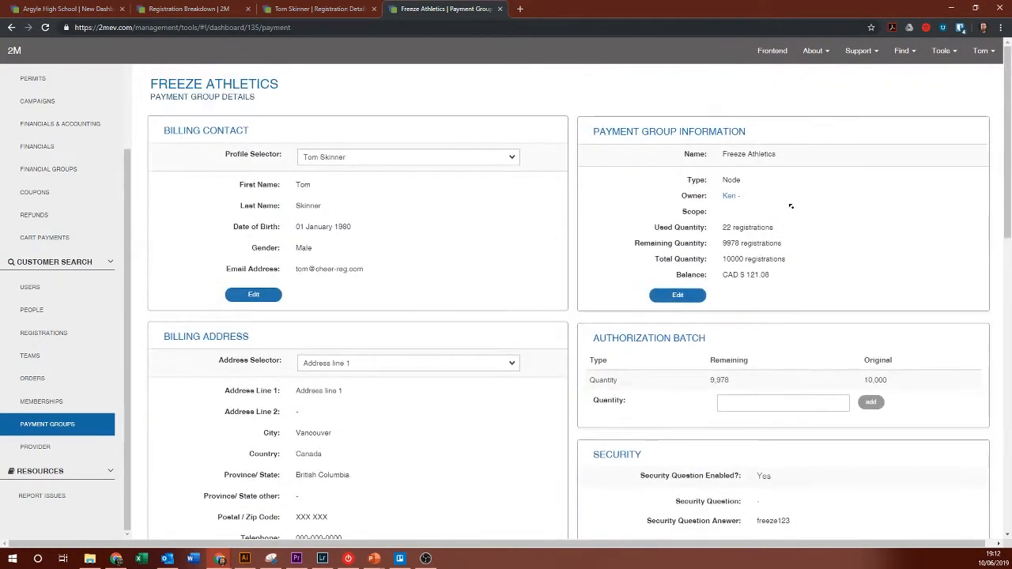